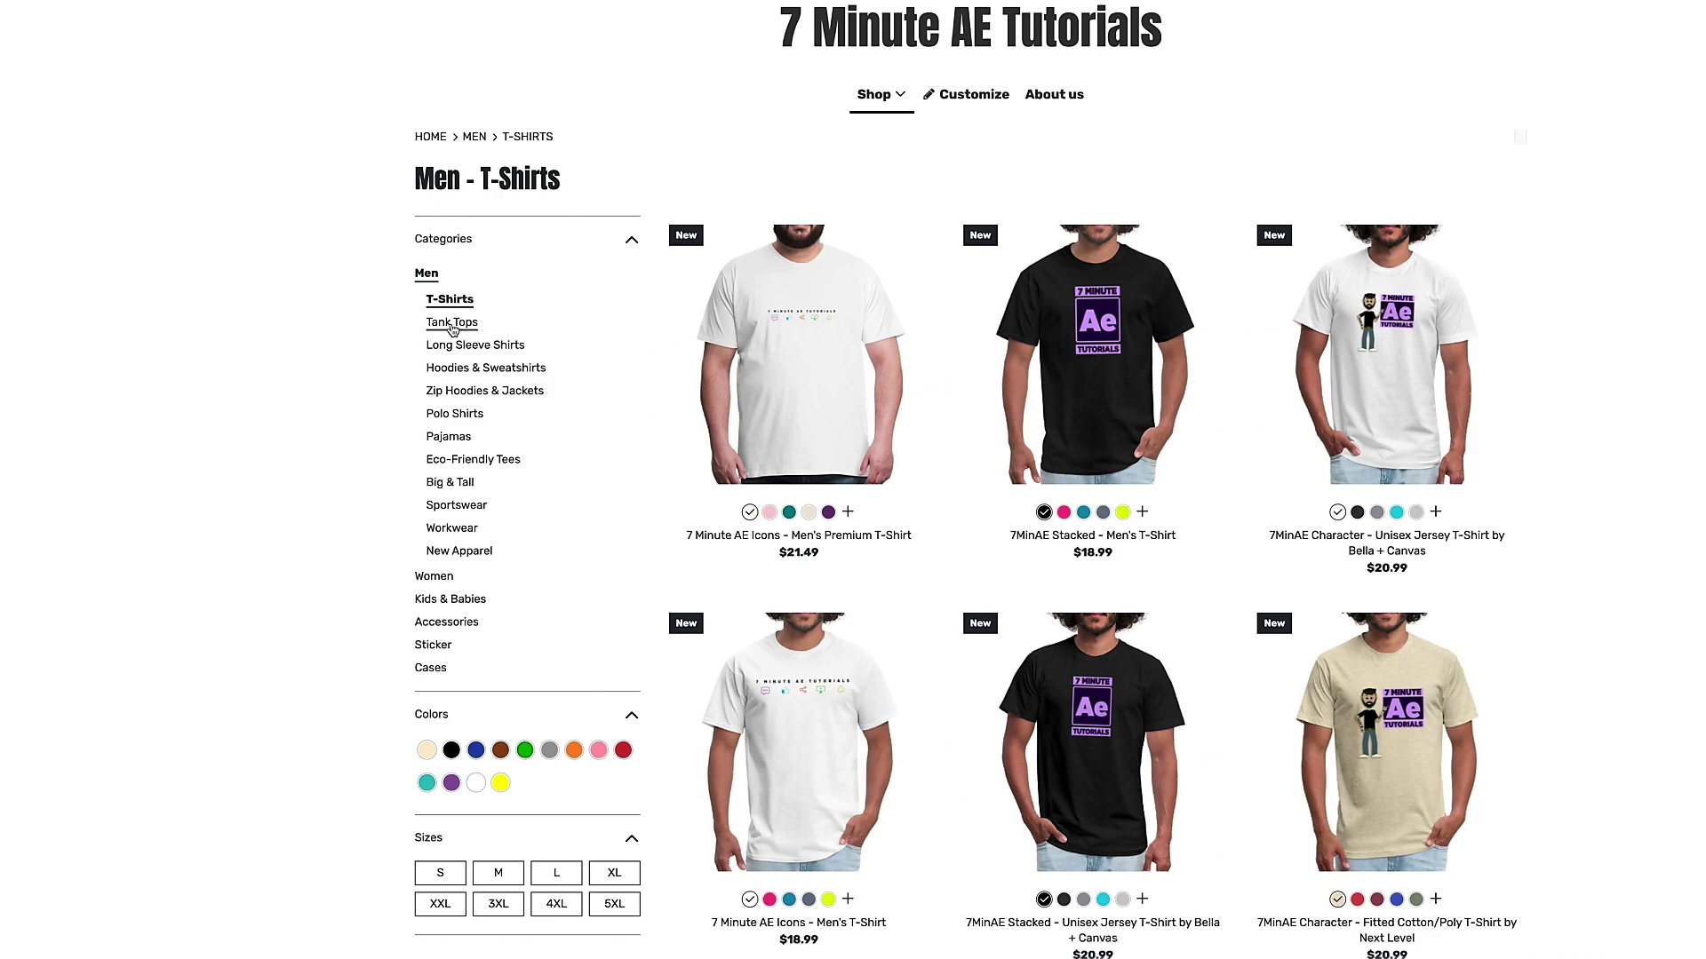
Browse the merchandise store's men's clothing categories and the Accessories section
click(452, 325)
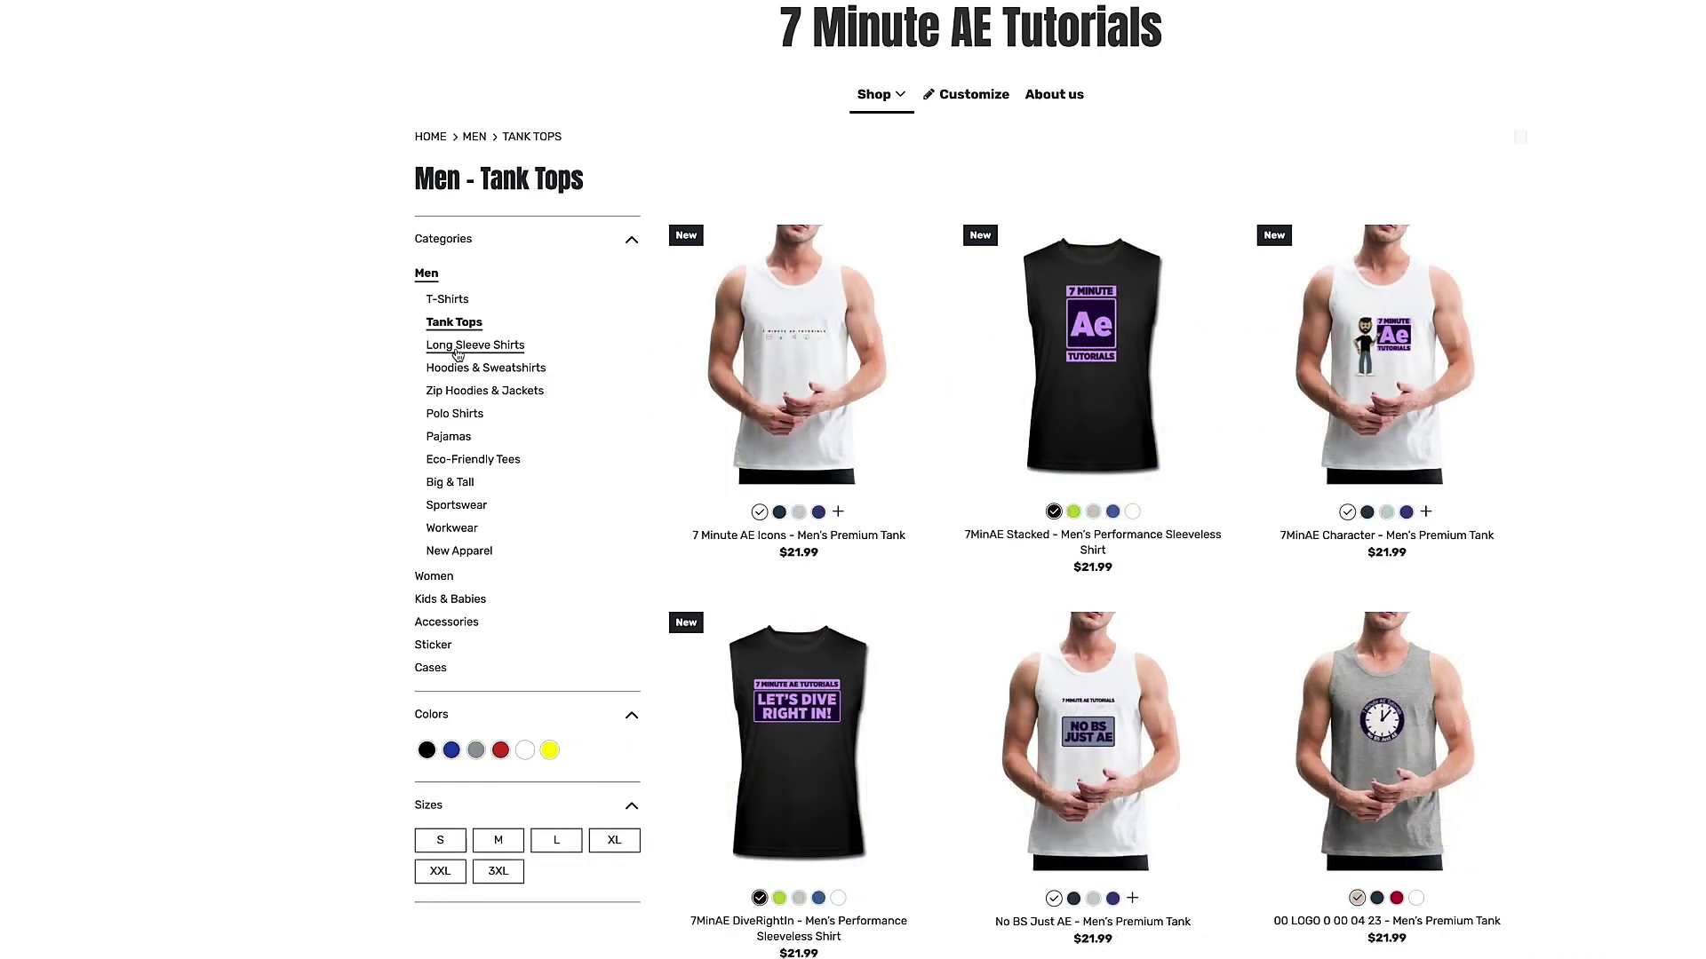
click(457, 348)
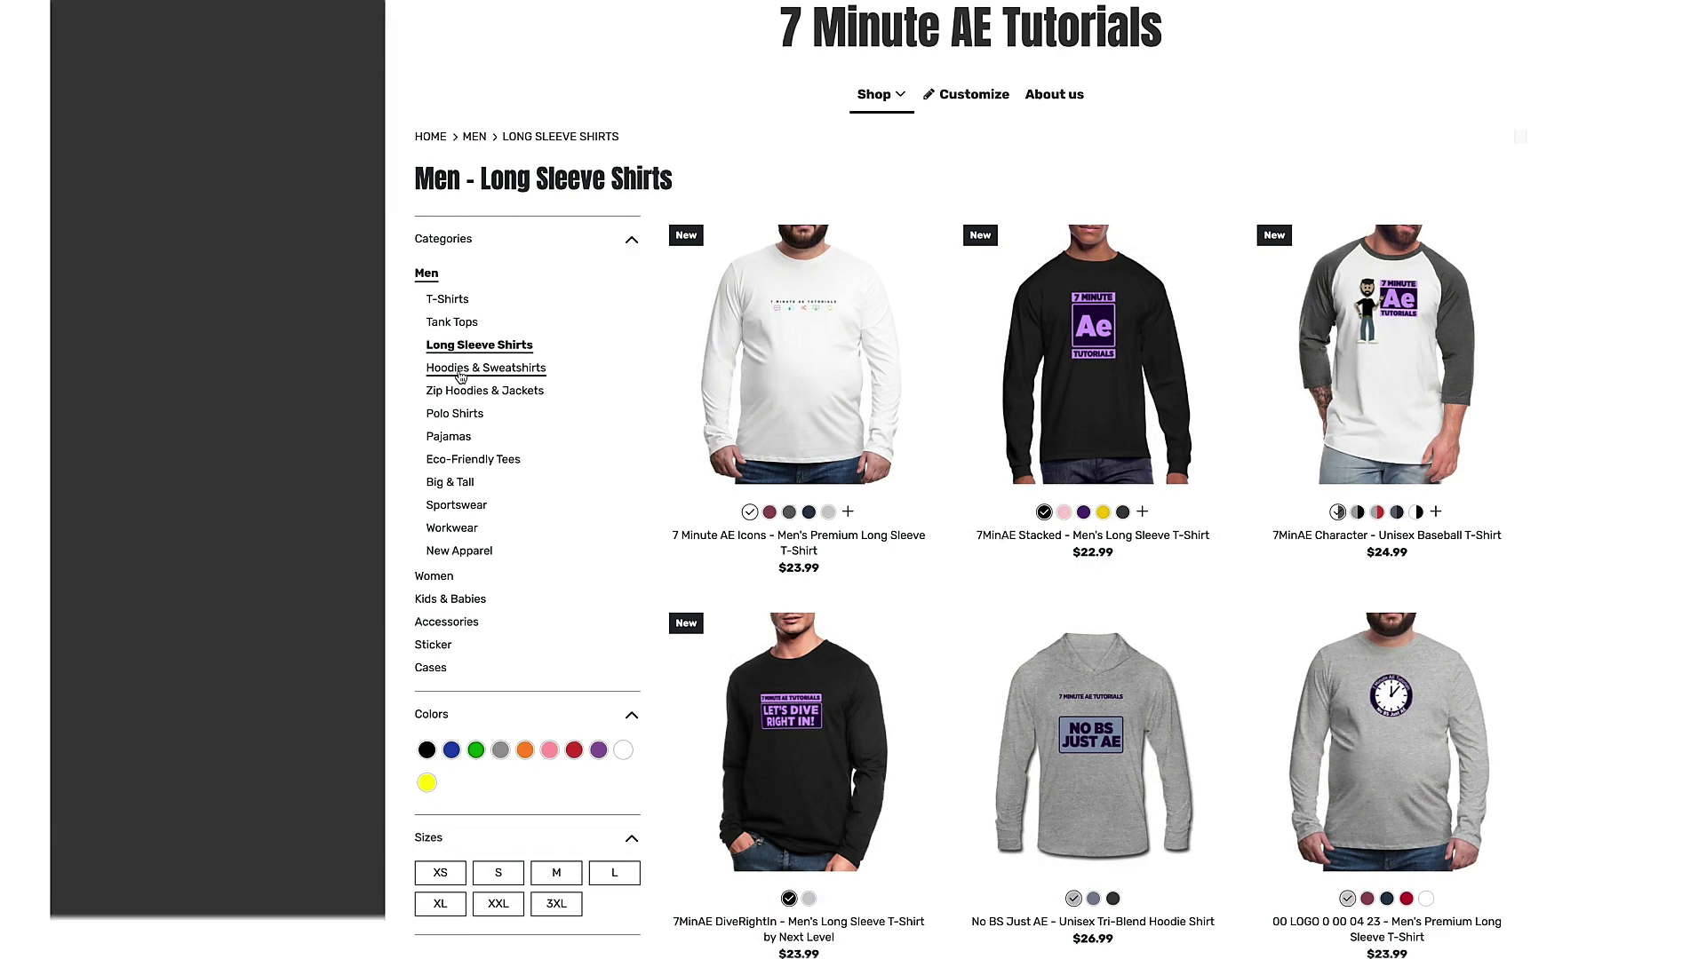
click(460, 375)
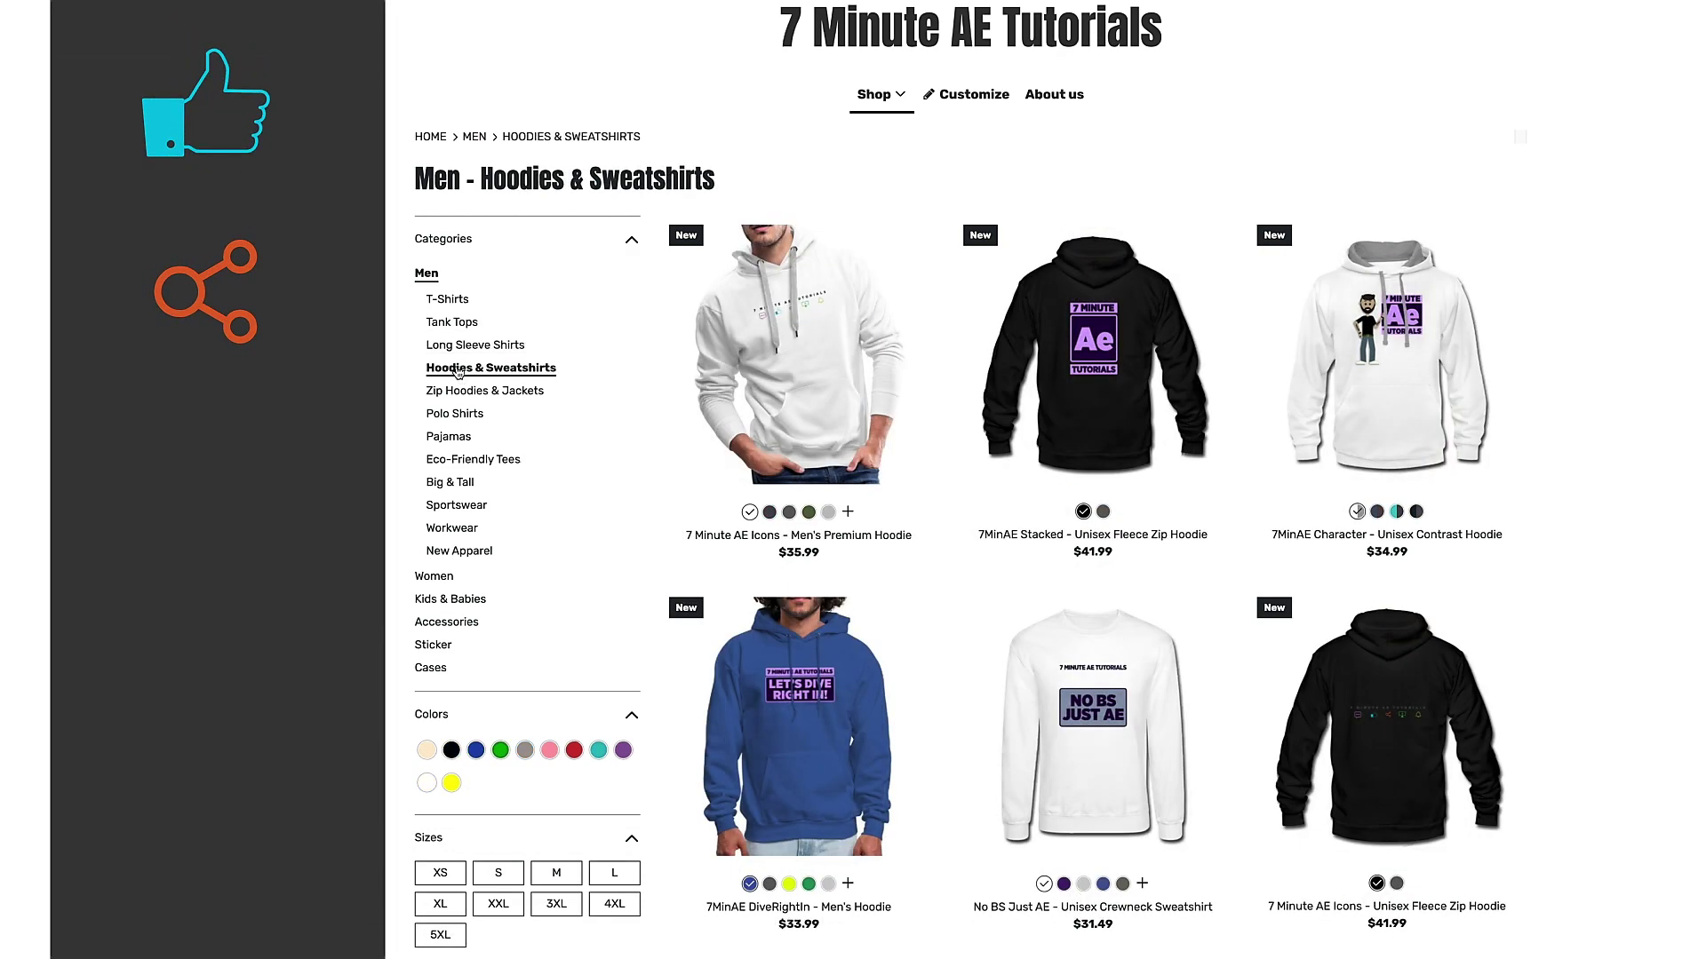
click(457, 393)
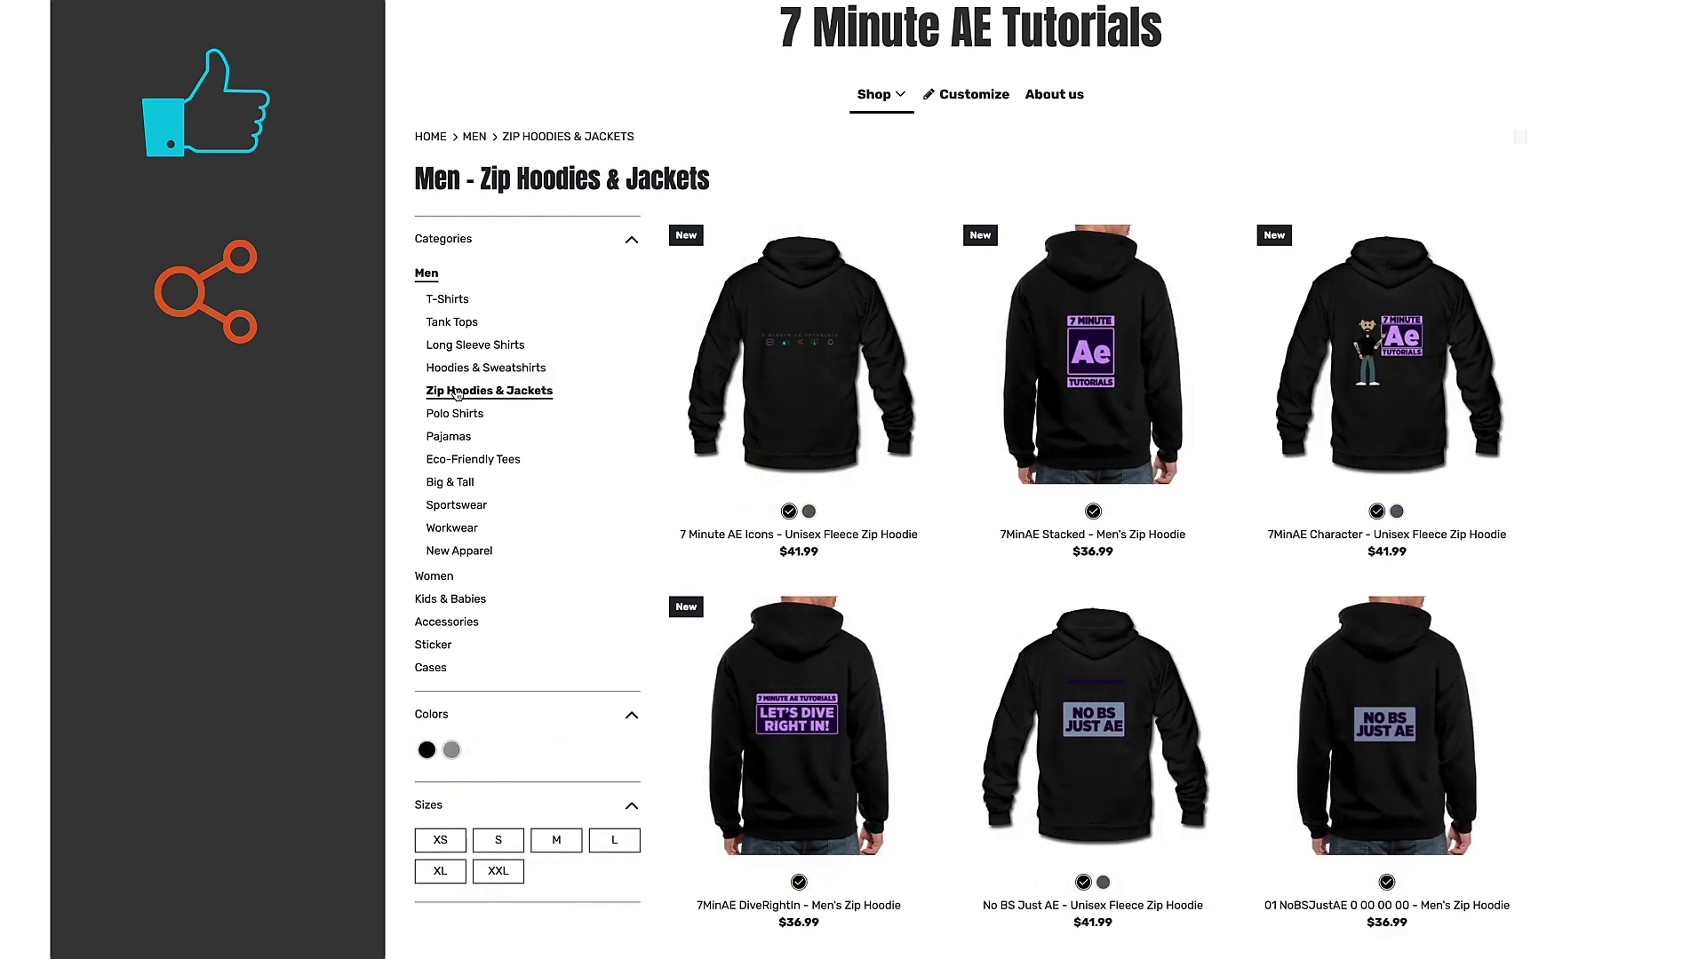
click(460, 550)
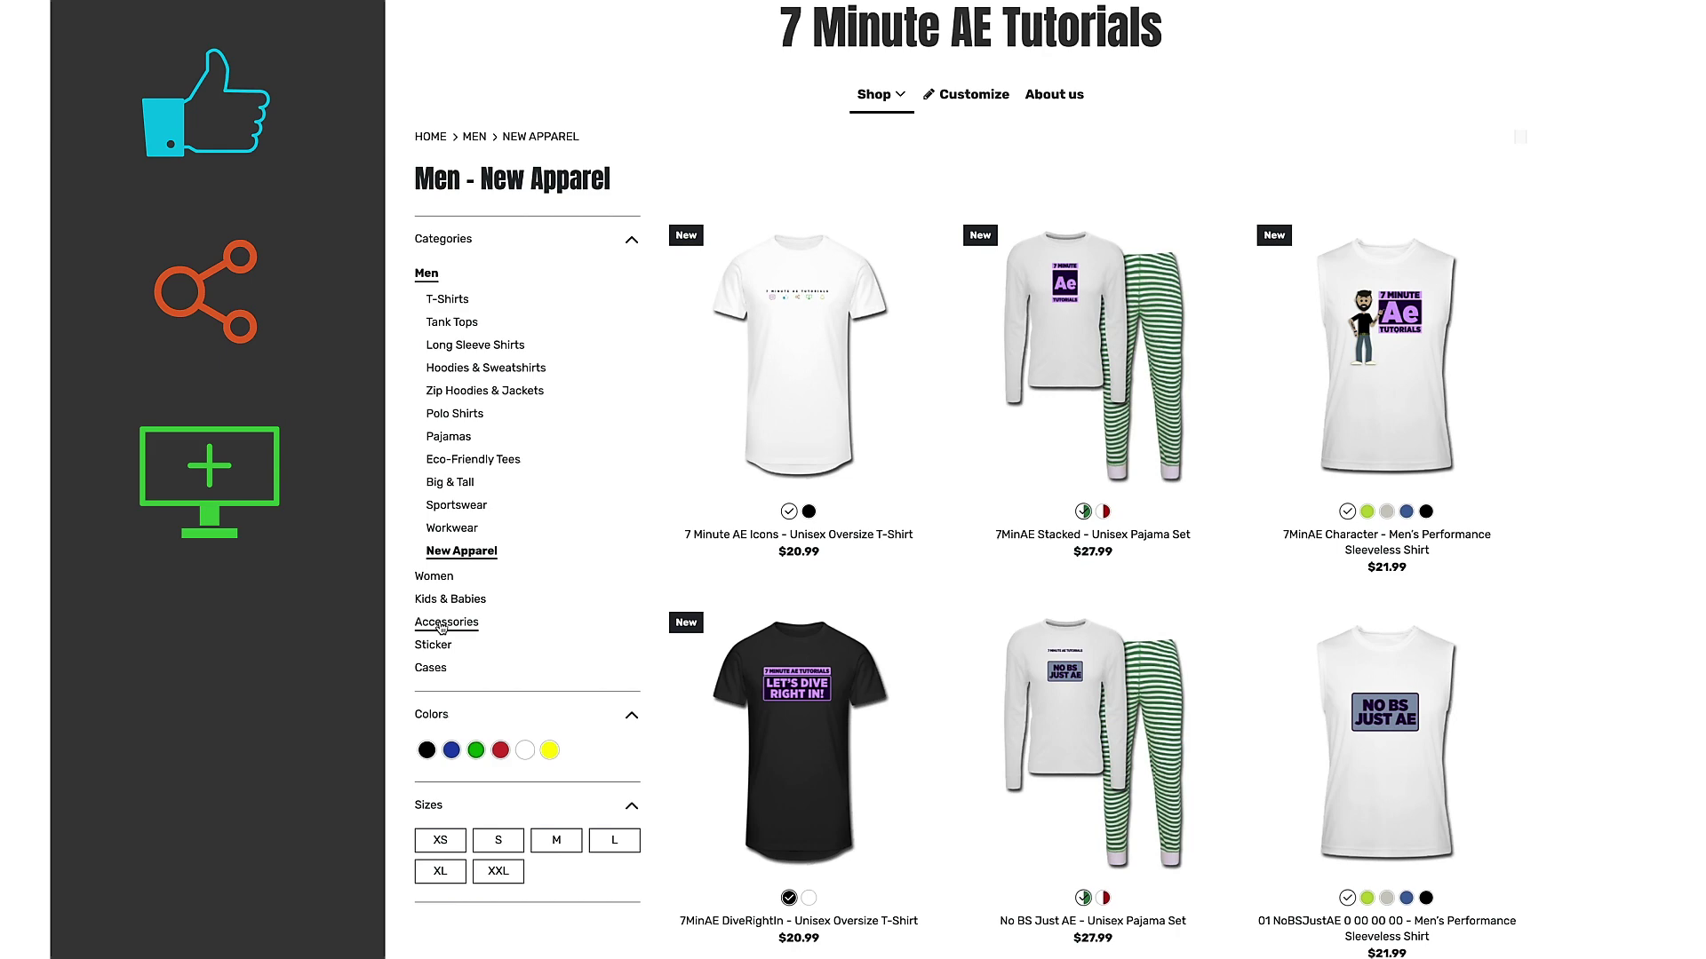
click(441, 624)
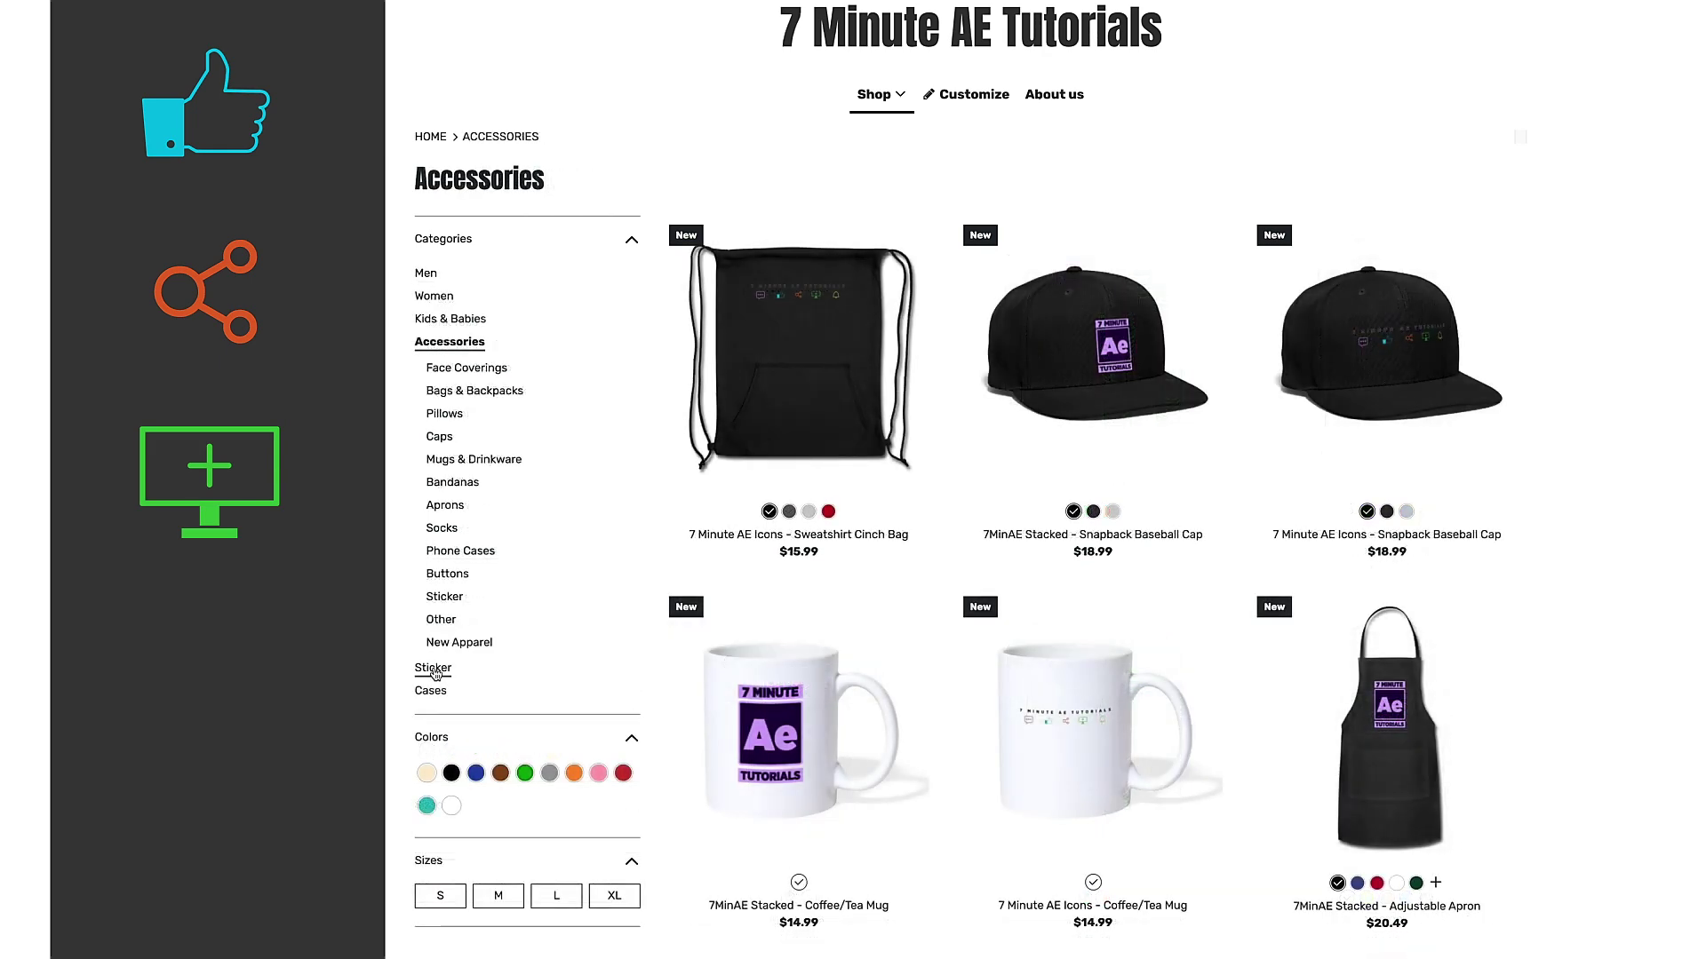
click(462, 551)
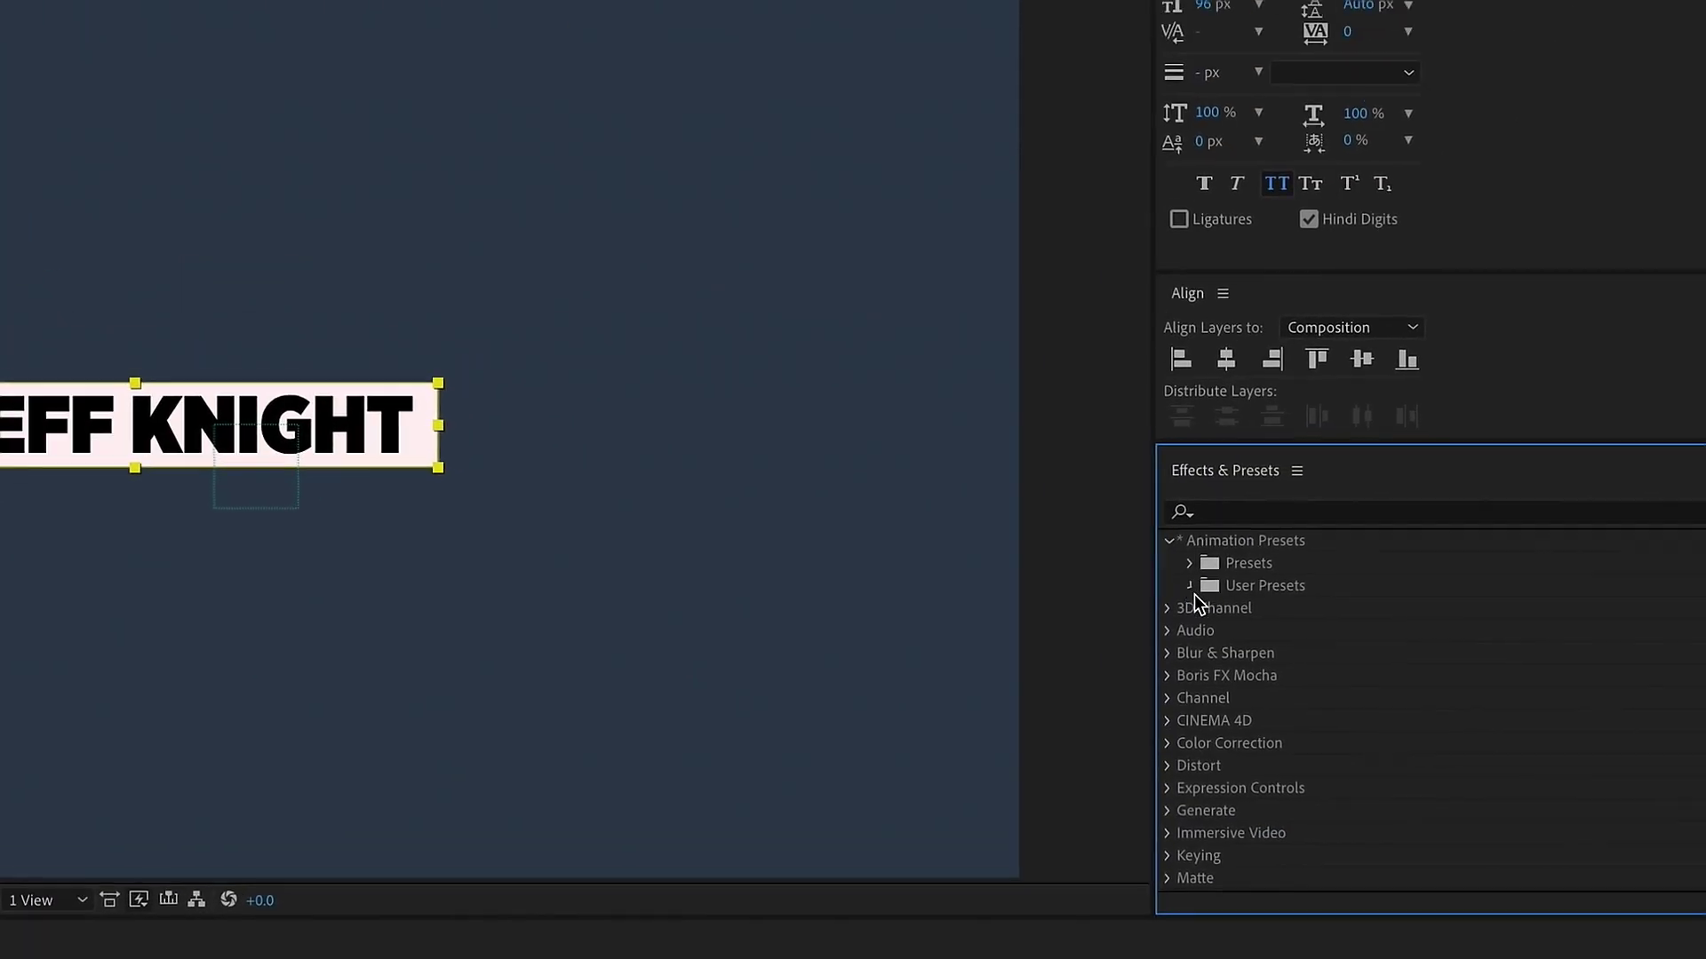
In After Effects, apply the Auto_resize user preset from the 7_Minute_AE folder to the selected layer
click(1190, 586)
scroll(1261, 604, down, 1)
double_click(1288, 563)
click(1296, 588)
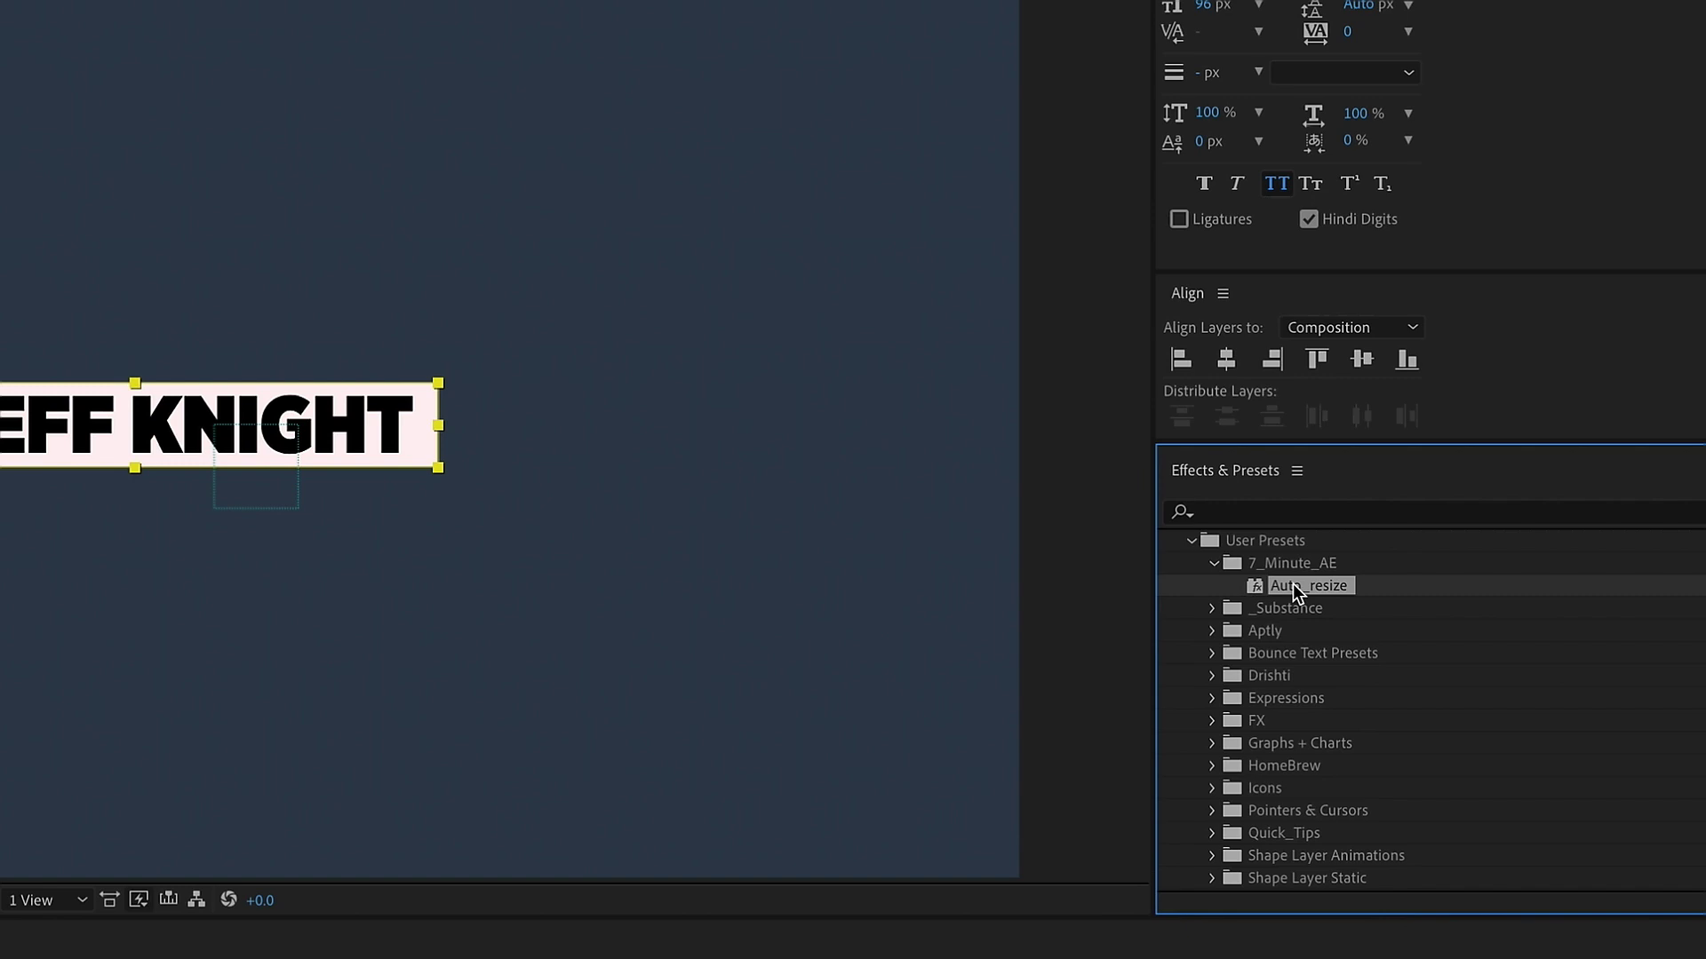
double_click(1292, 584)
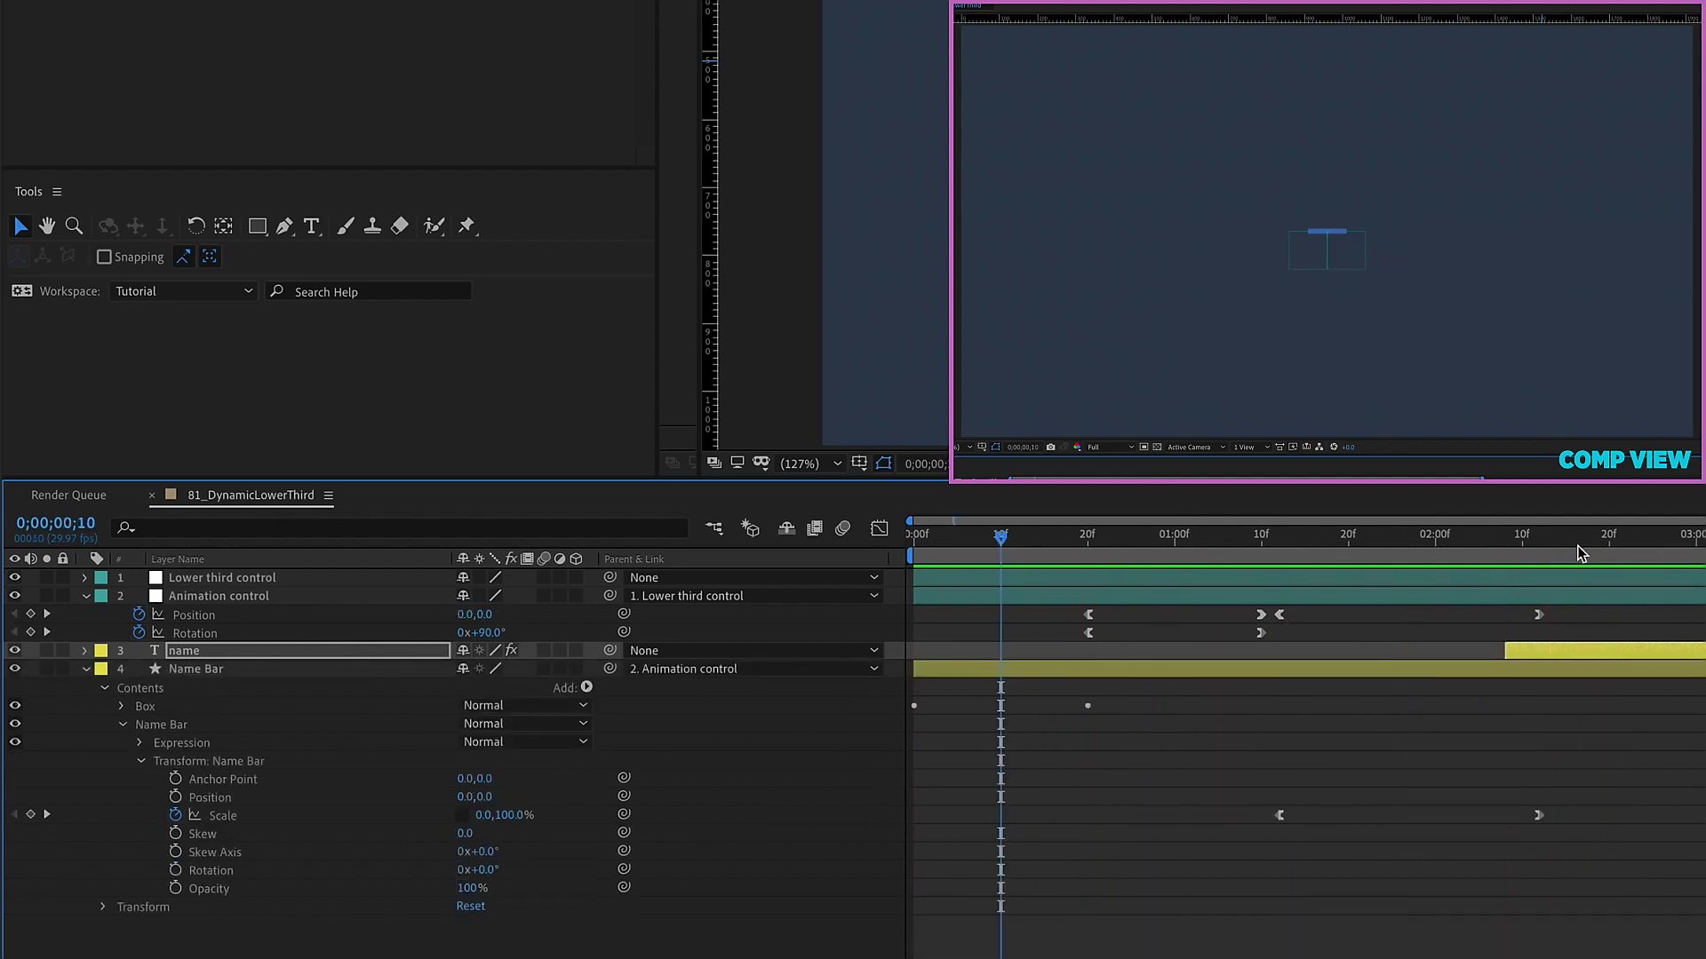
Collapse the Name Bar layer, duplicate the name text layer and rename the copy title
drag(1521, 538, 1616, 535)
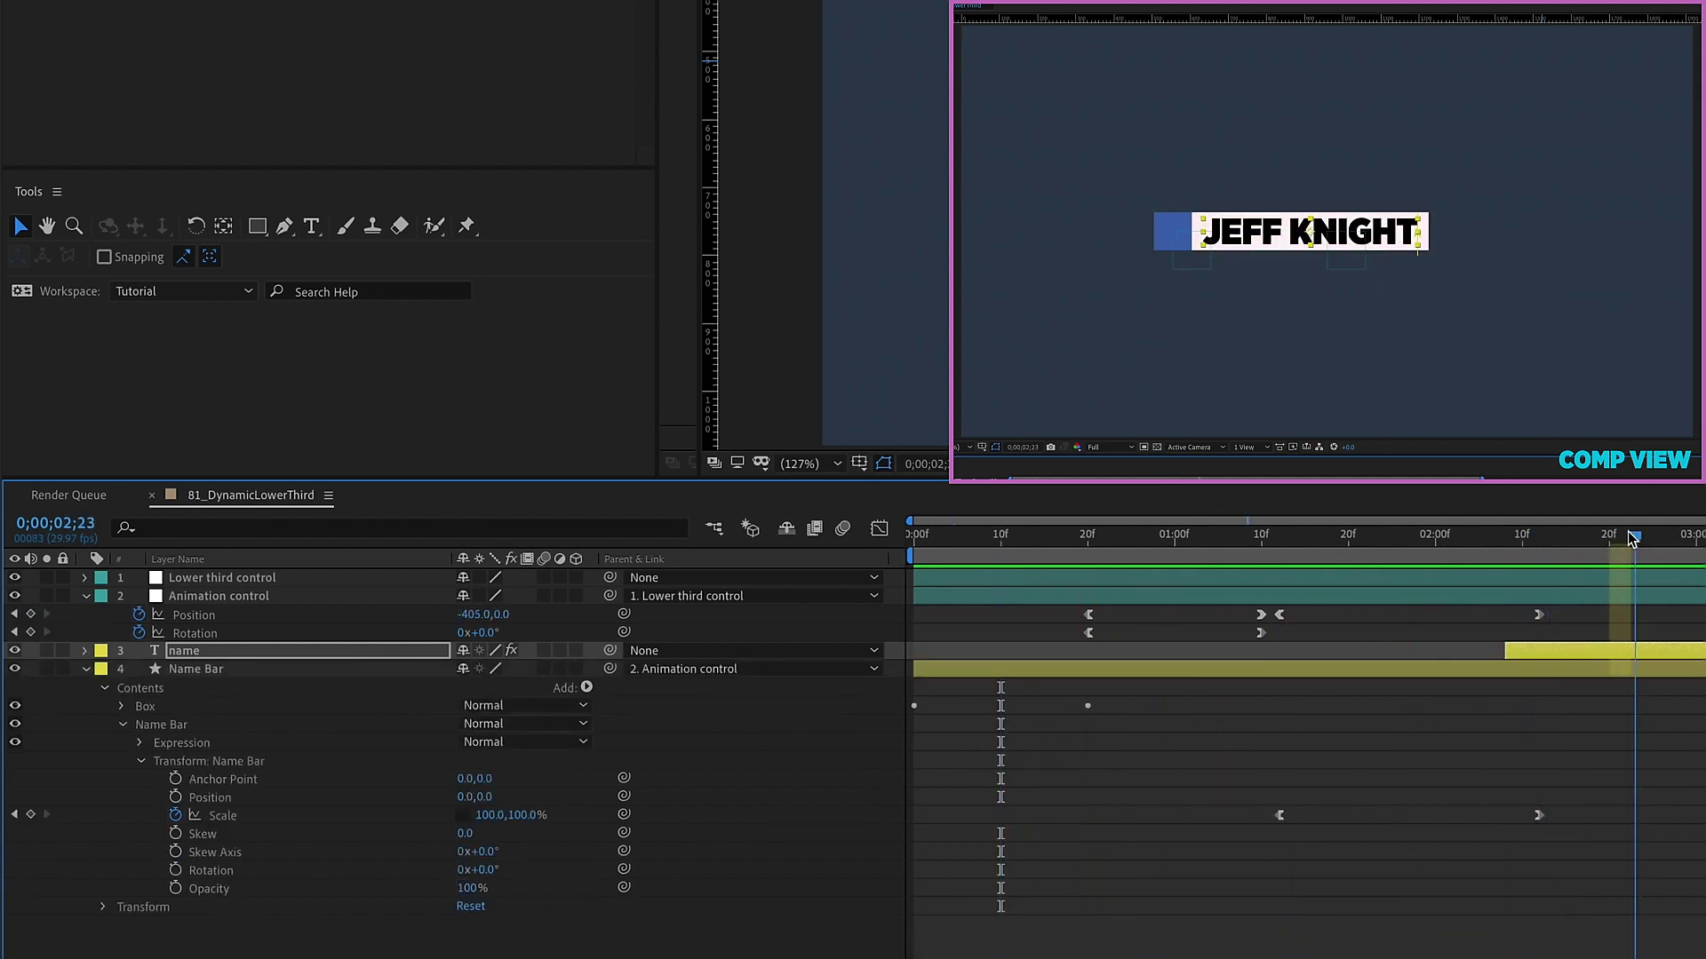
click(86, 669)
click(196, 652)
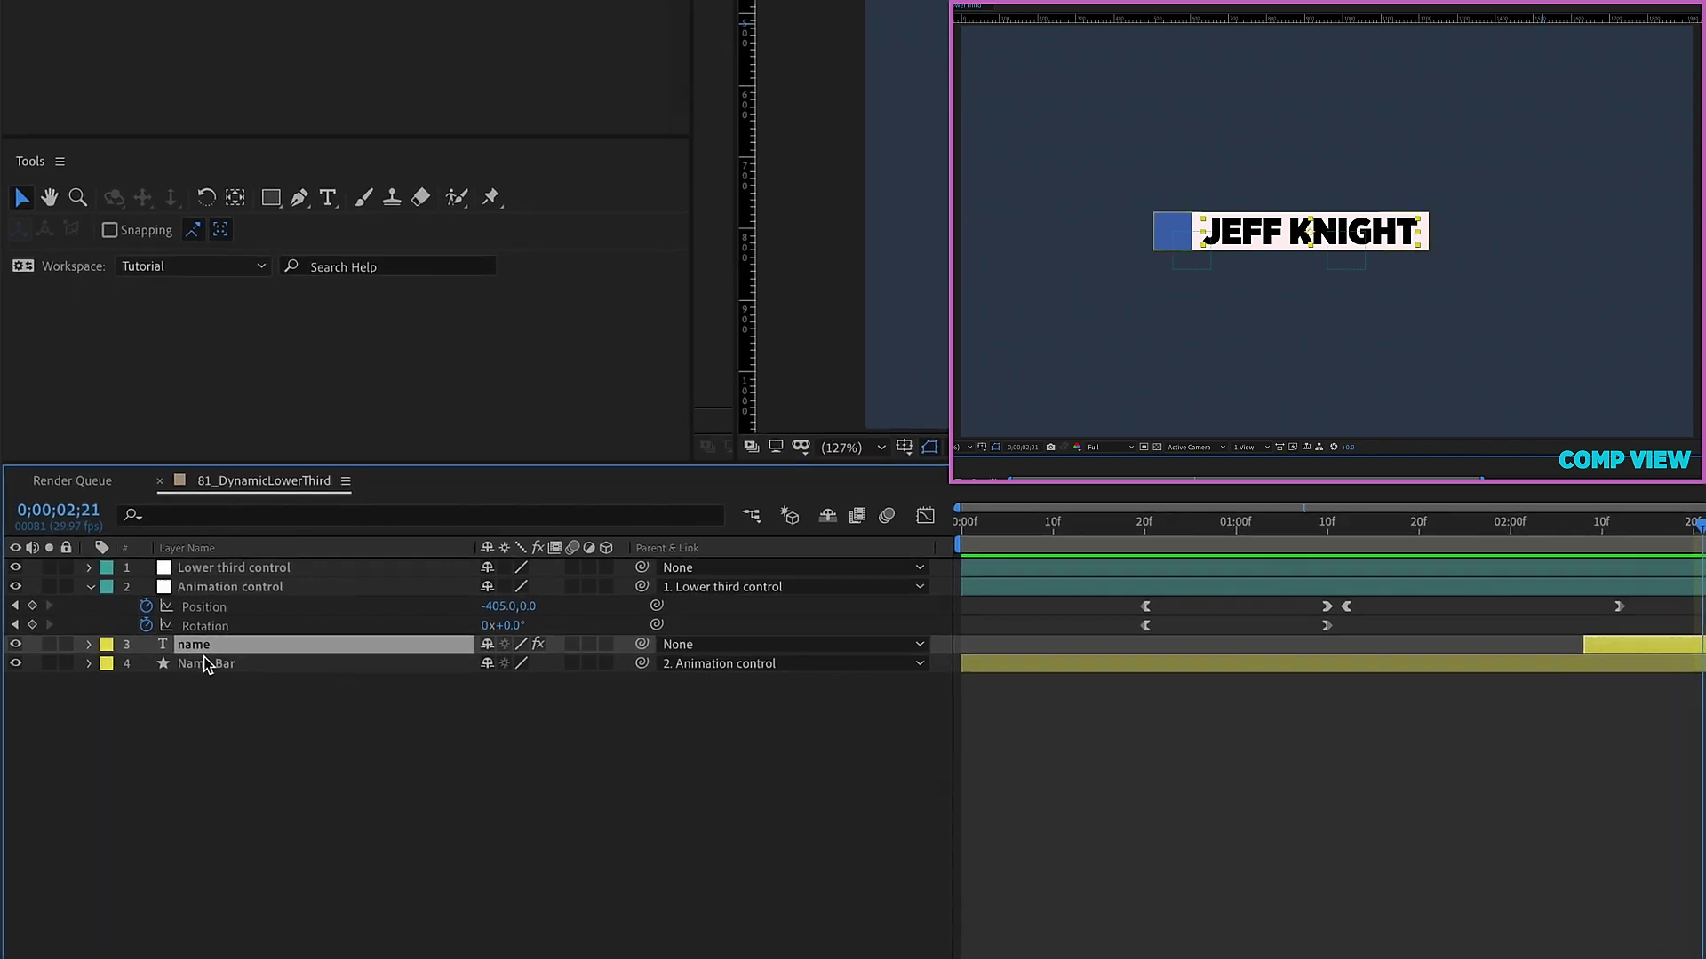
key(ctrl+d)
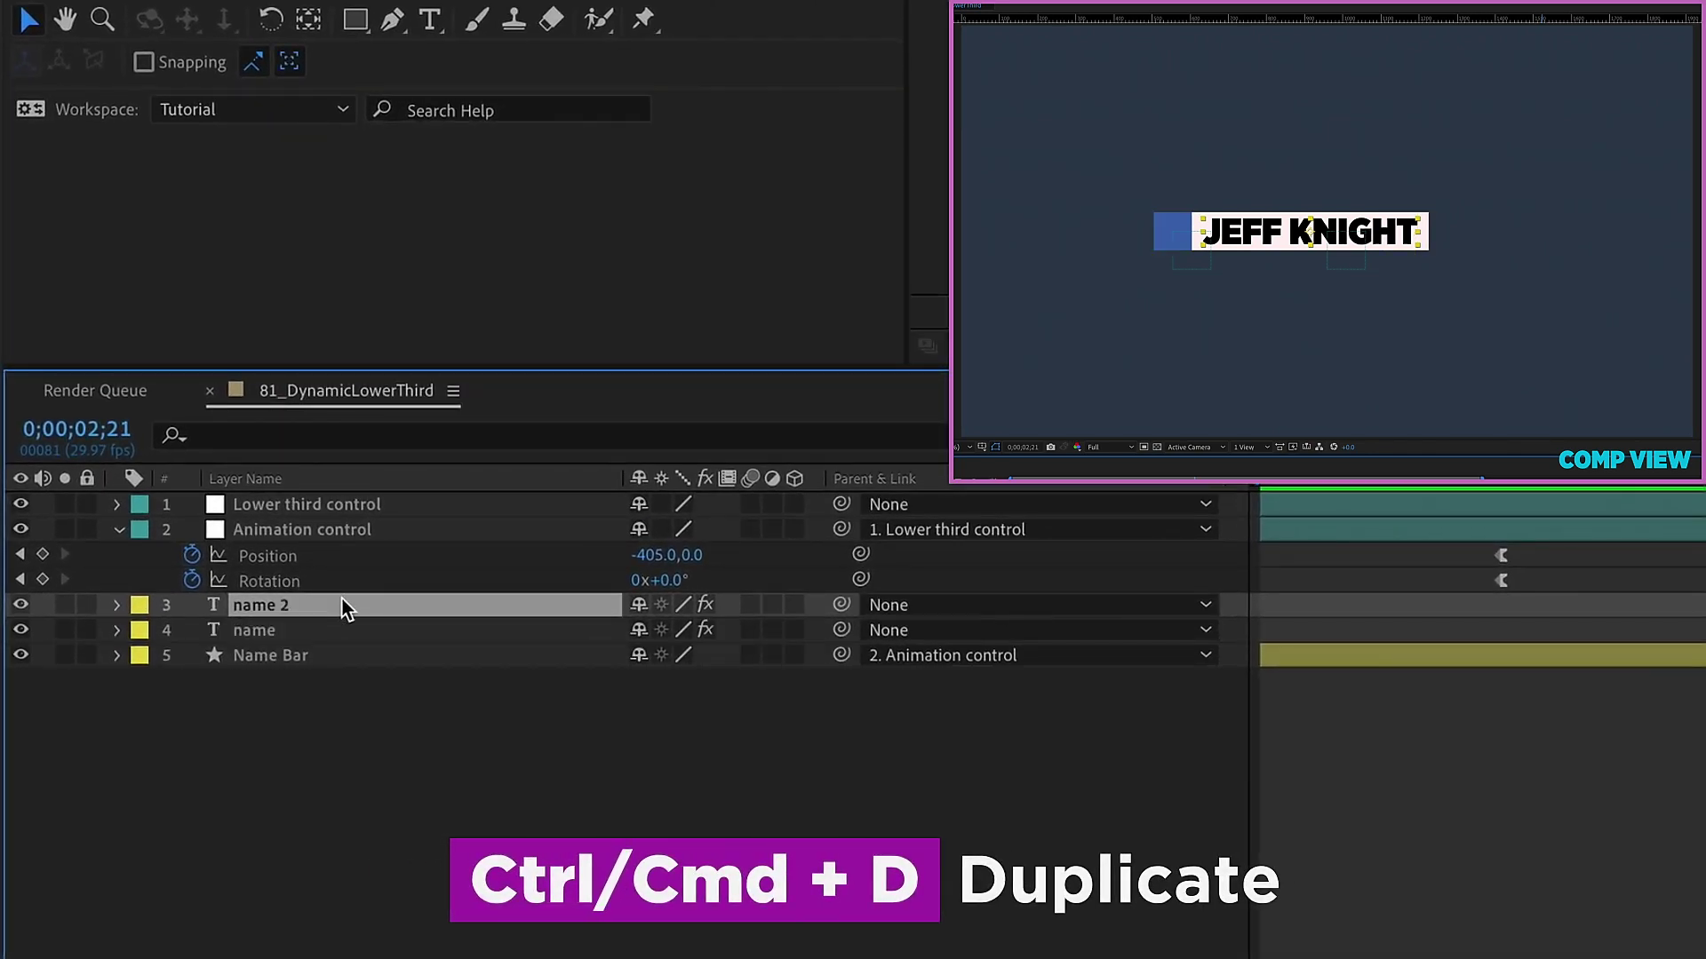
key(Return)
text(title)
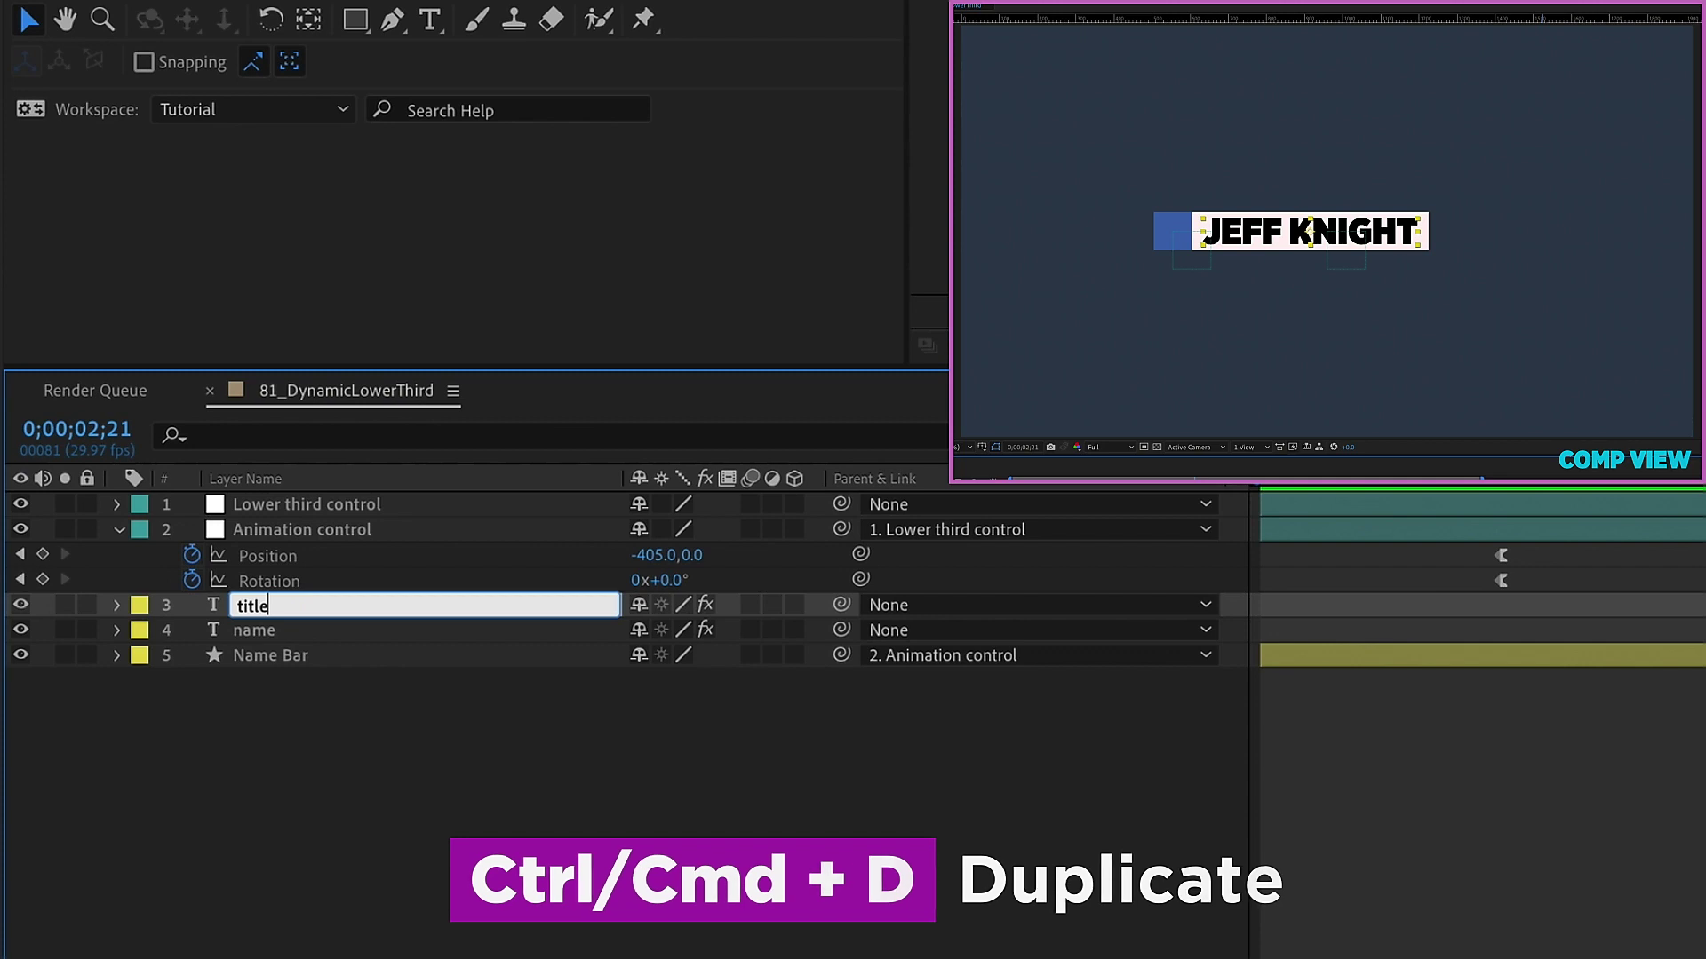
key(Return)
Place the title layer below the Name Bar layer and give it an orange label
drag(268, 613, 262, 688)
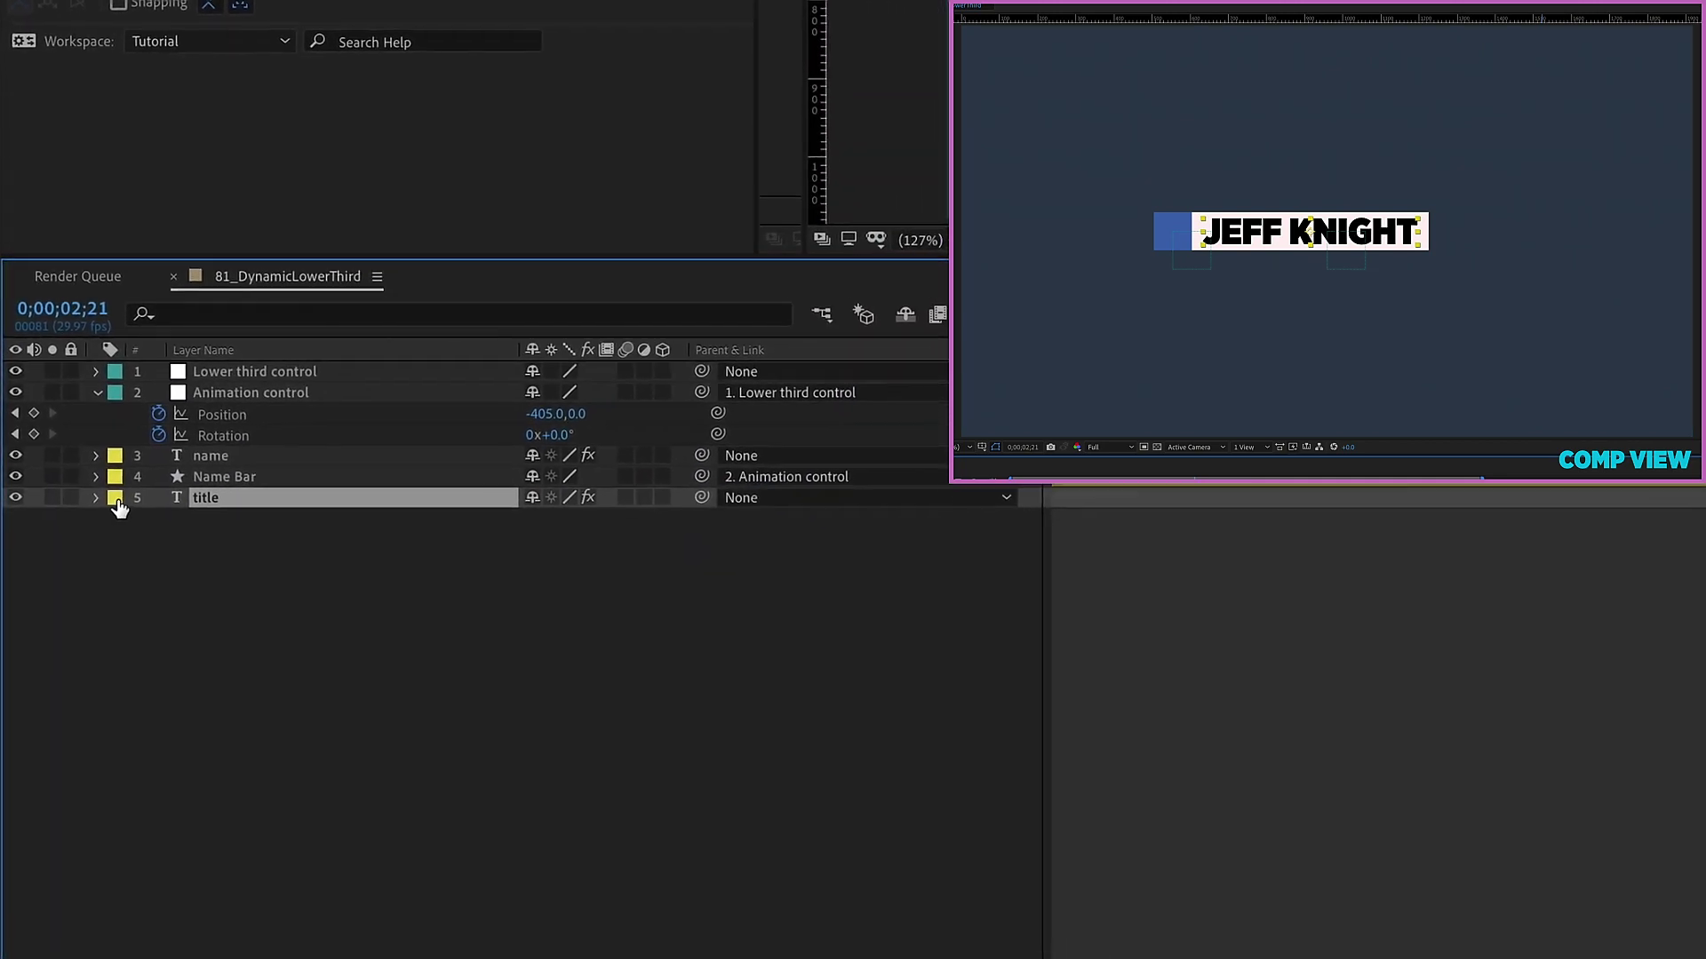
click(140, 655)
click(183, 844)
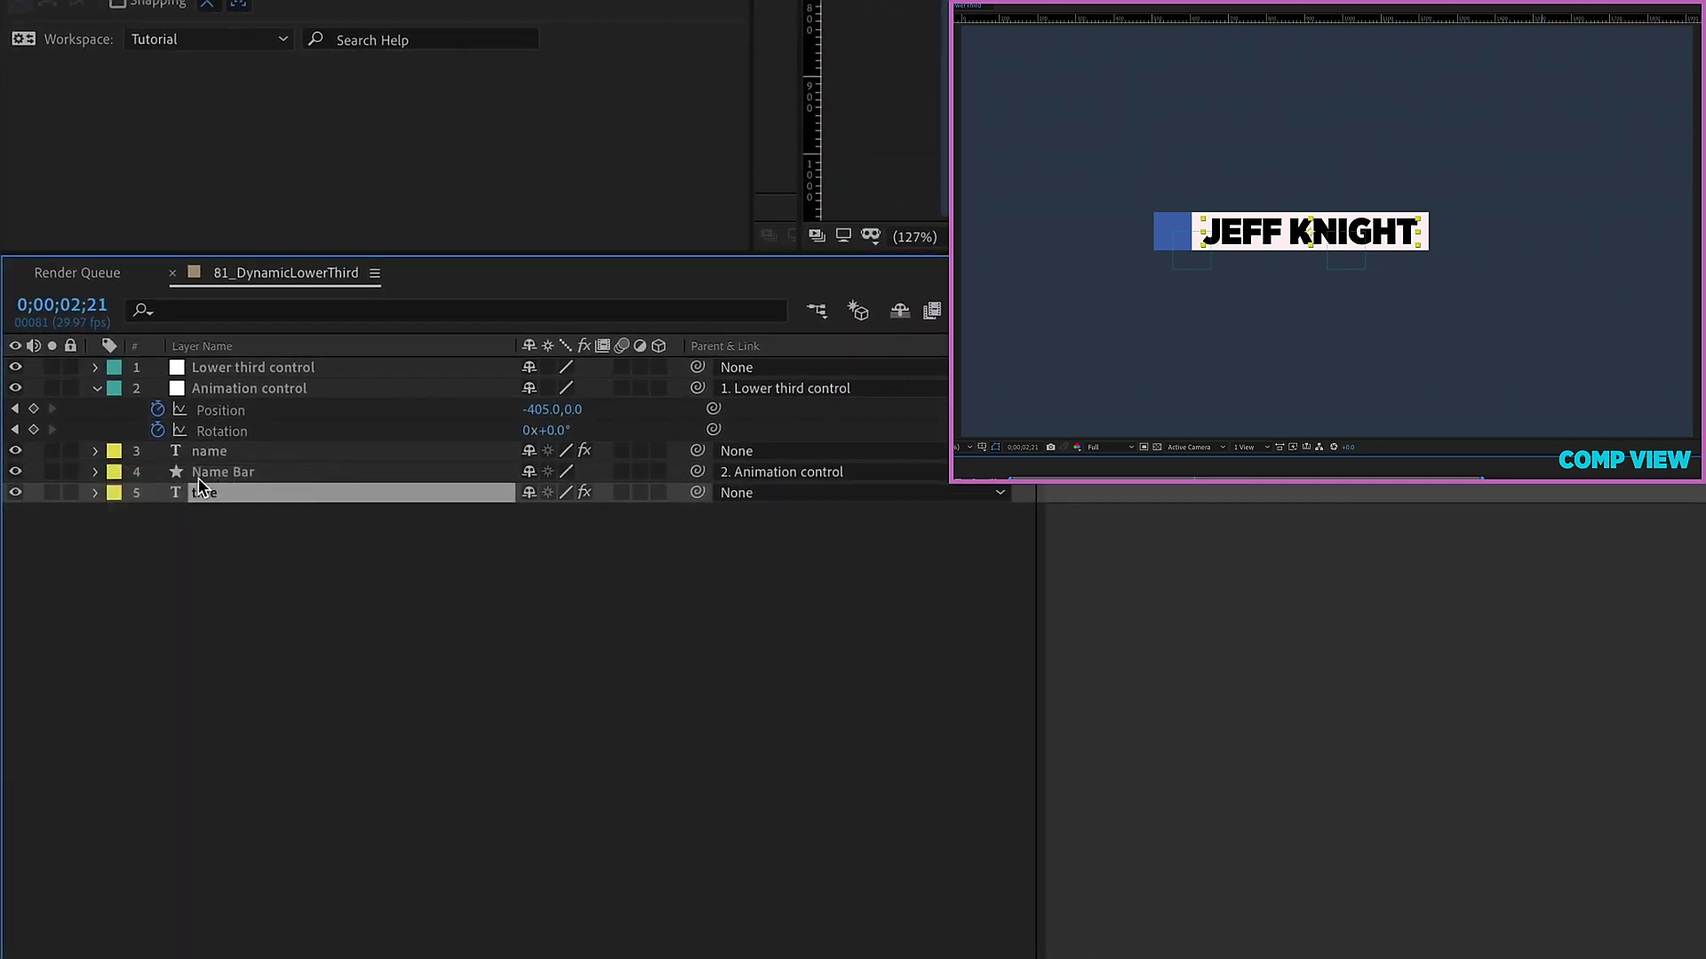
Set the title layer's position to 915, 640 and turn off its Set Matte effect
key(p)
drag(572, 517, 711, 502)
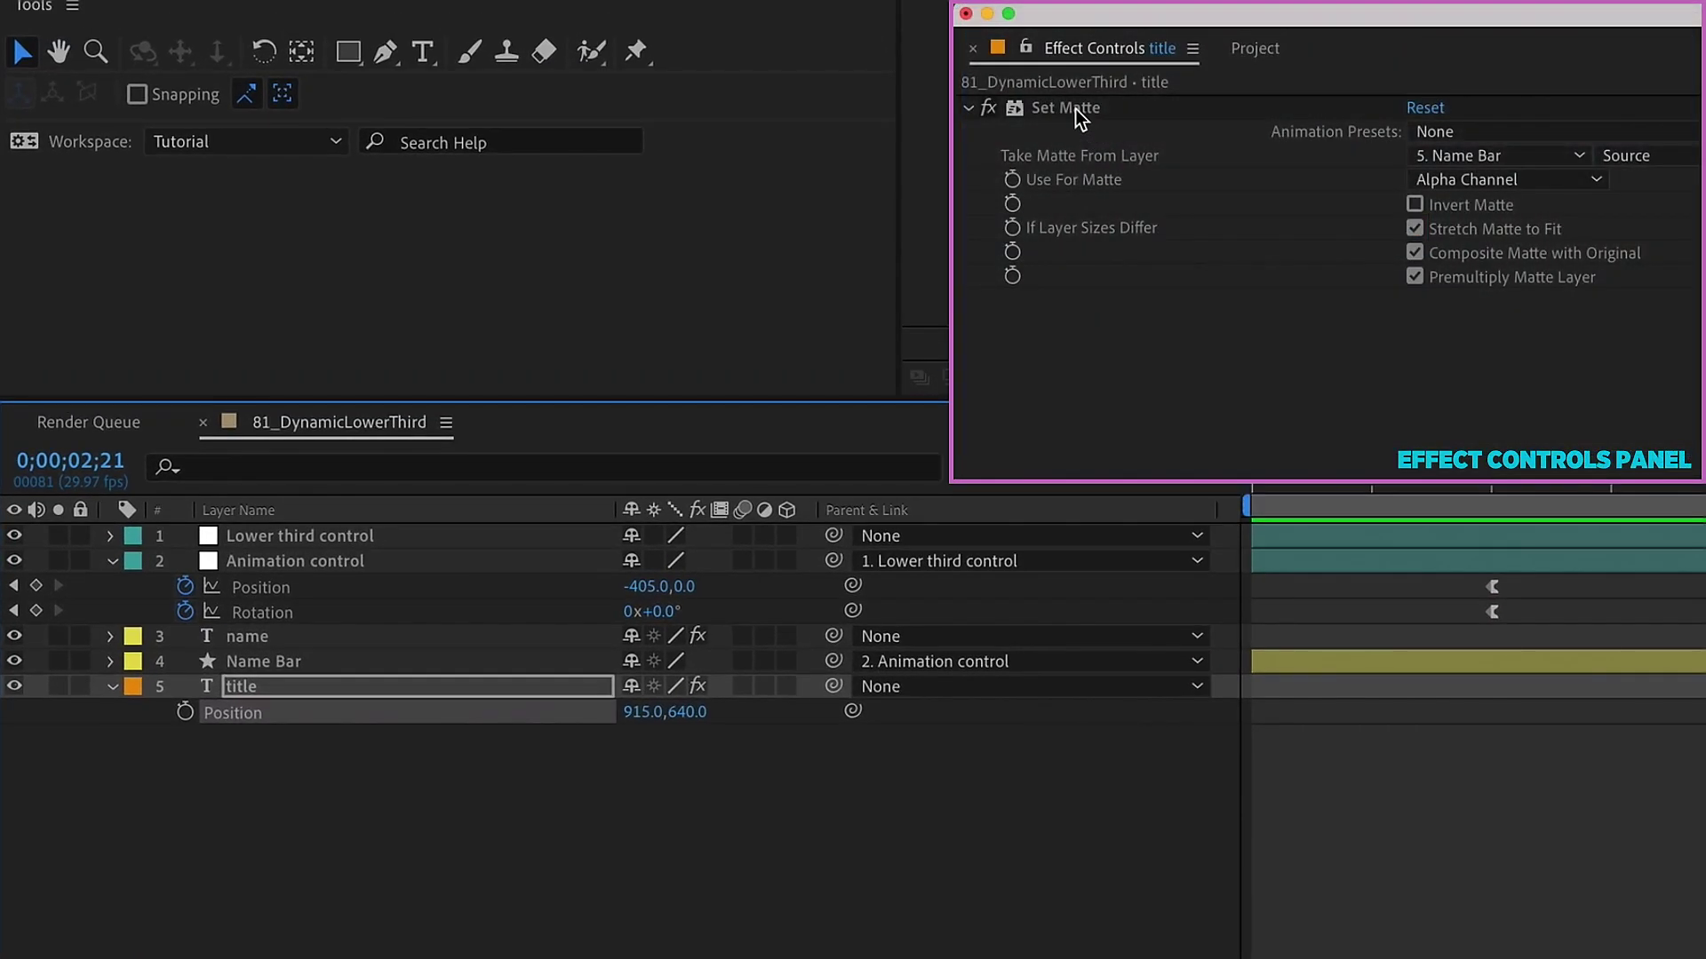
click(1075, 109)
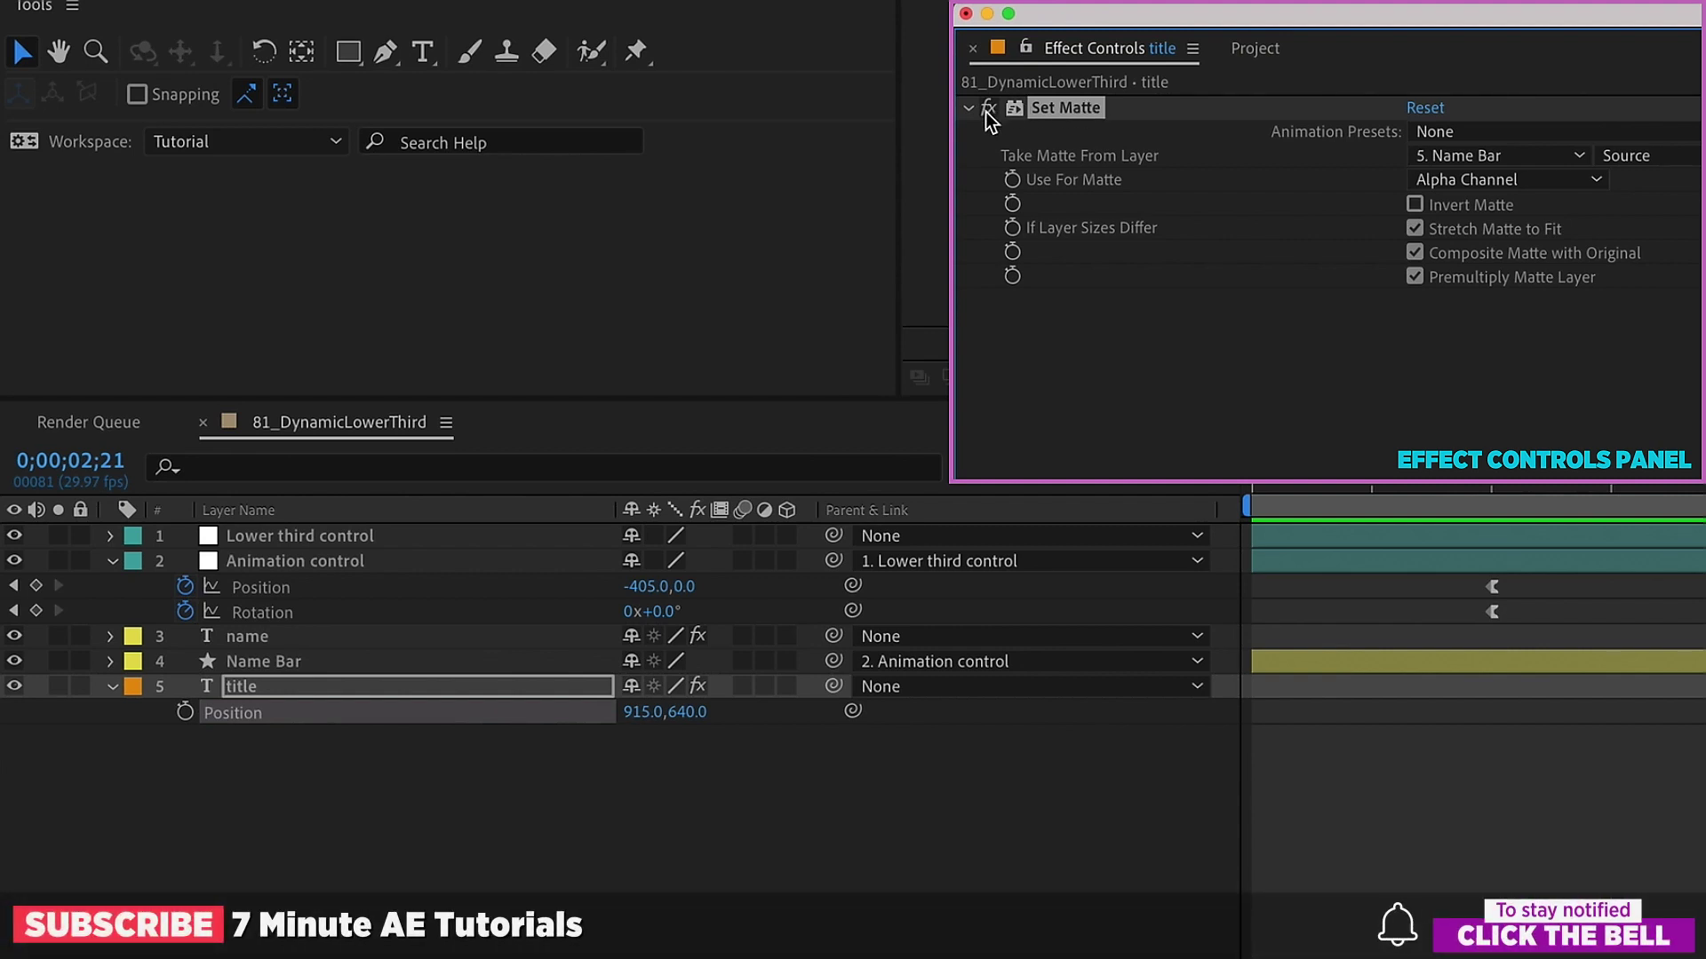
Replace the title layer's text with MOTION GRAPHIC DESIGNER
click(318, 689)
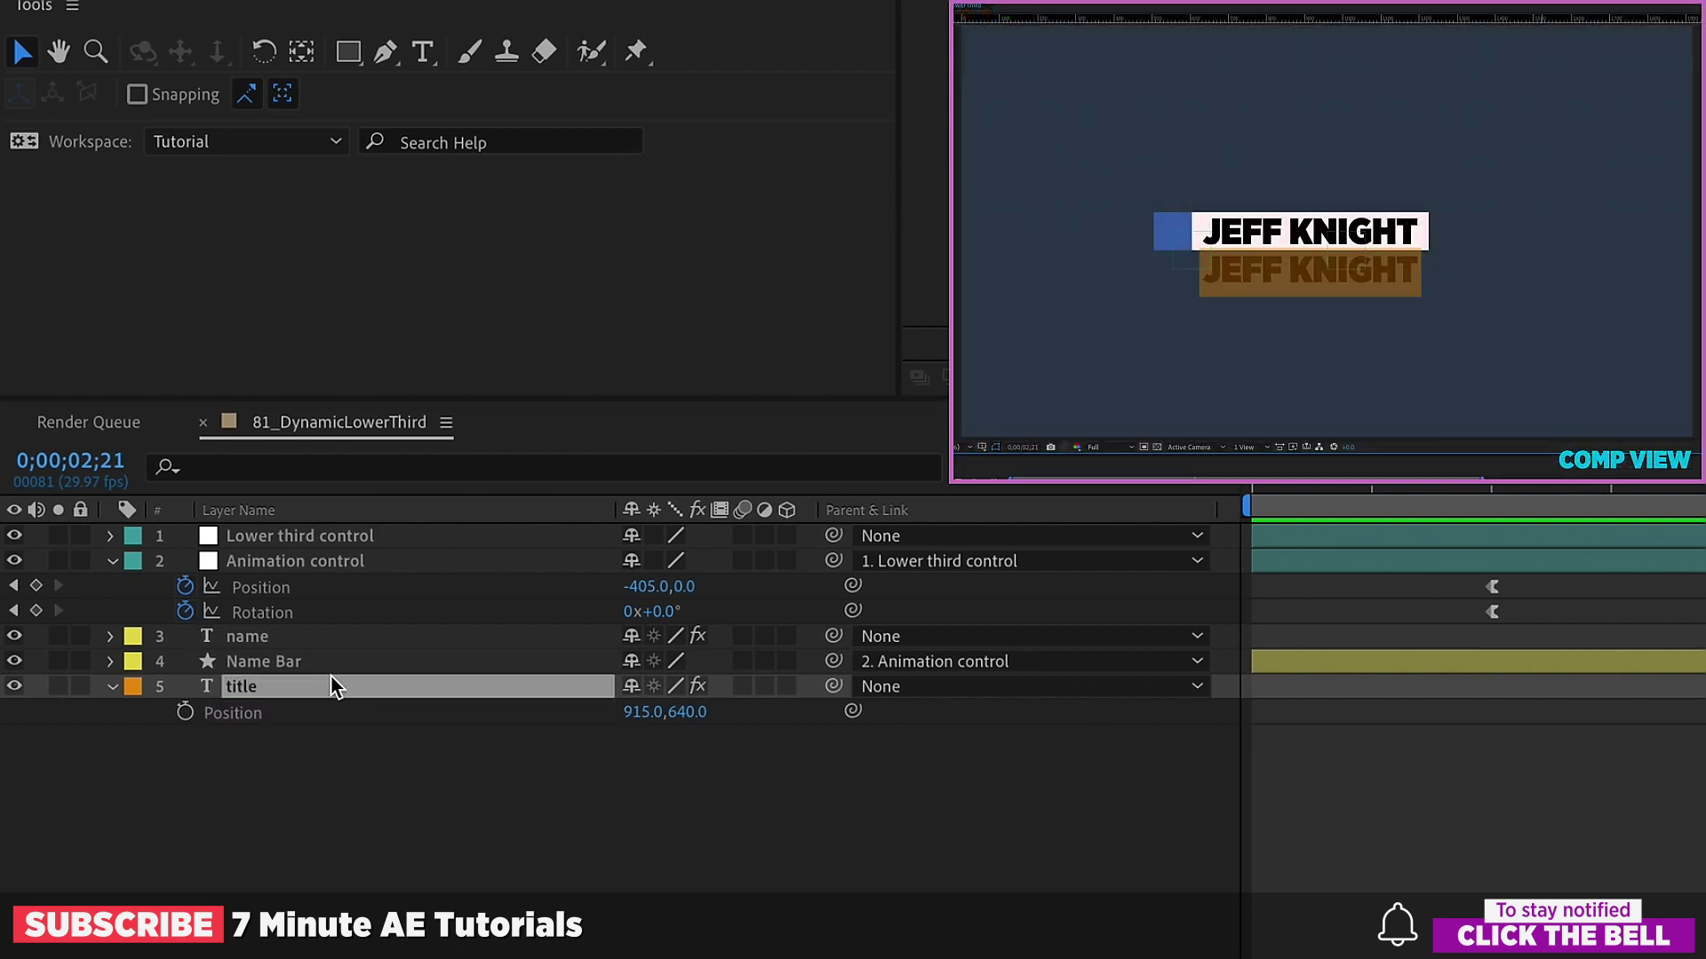
double_click(247, 688)
text(MOTION G)
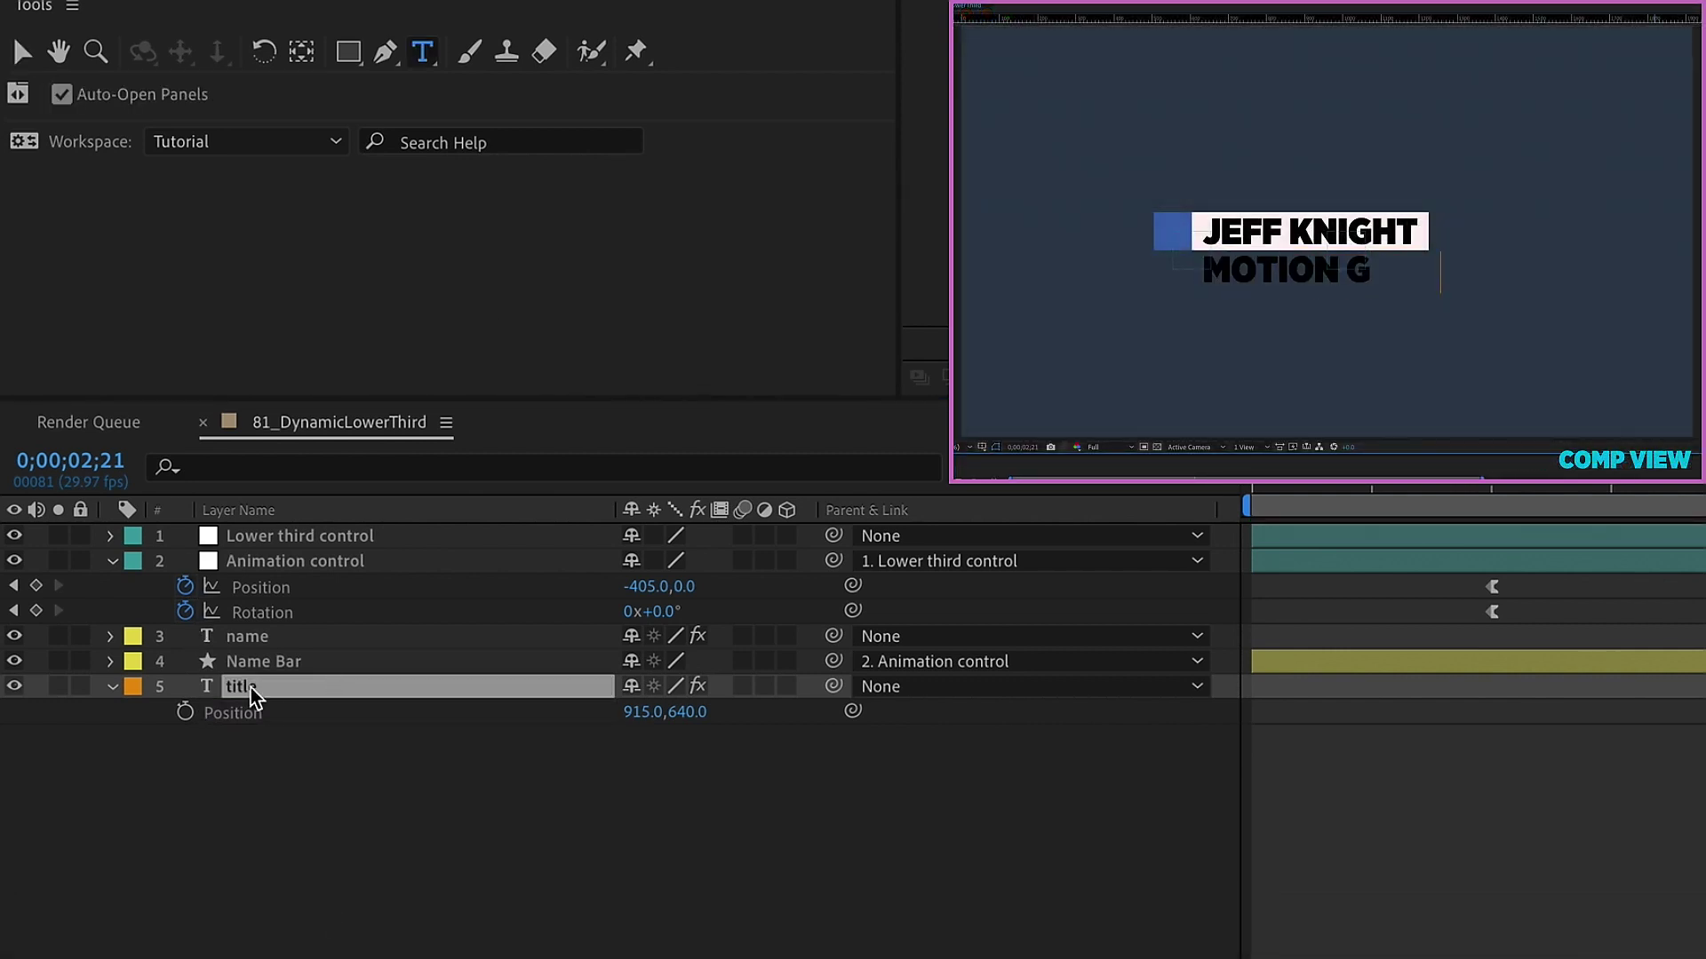
text(RAPHIC DESIGNER)
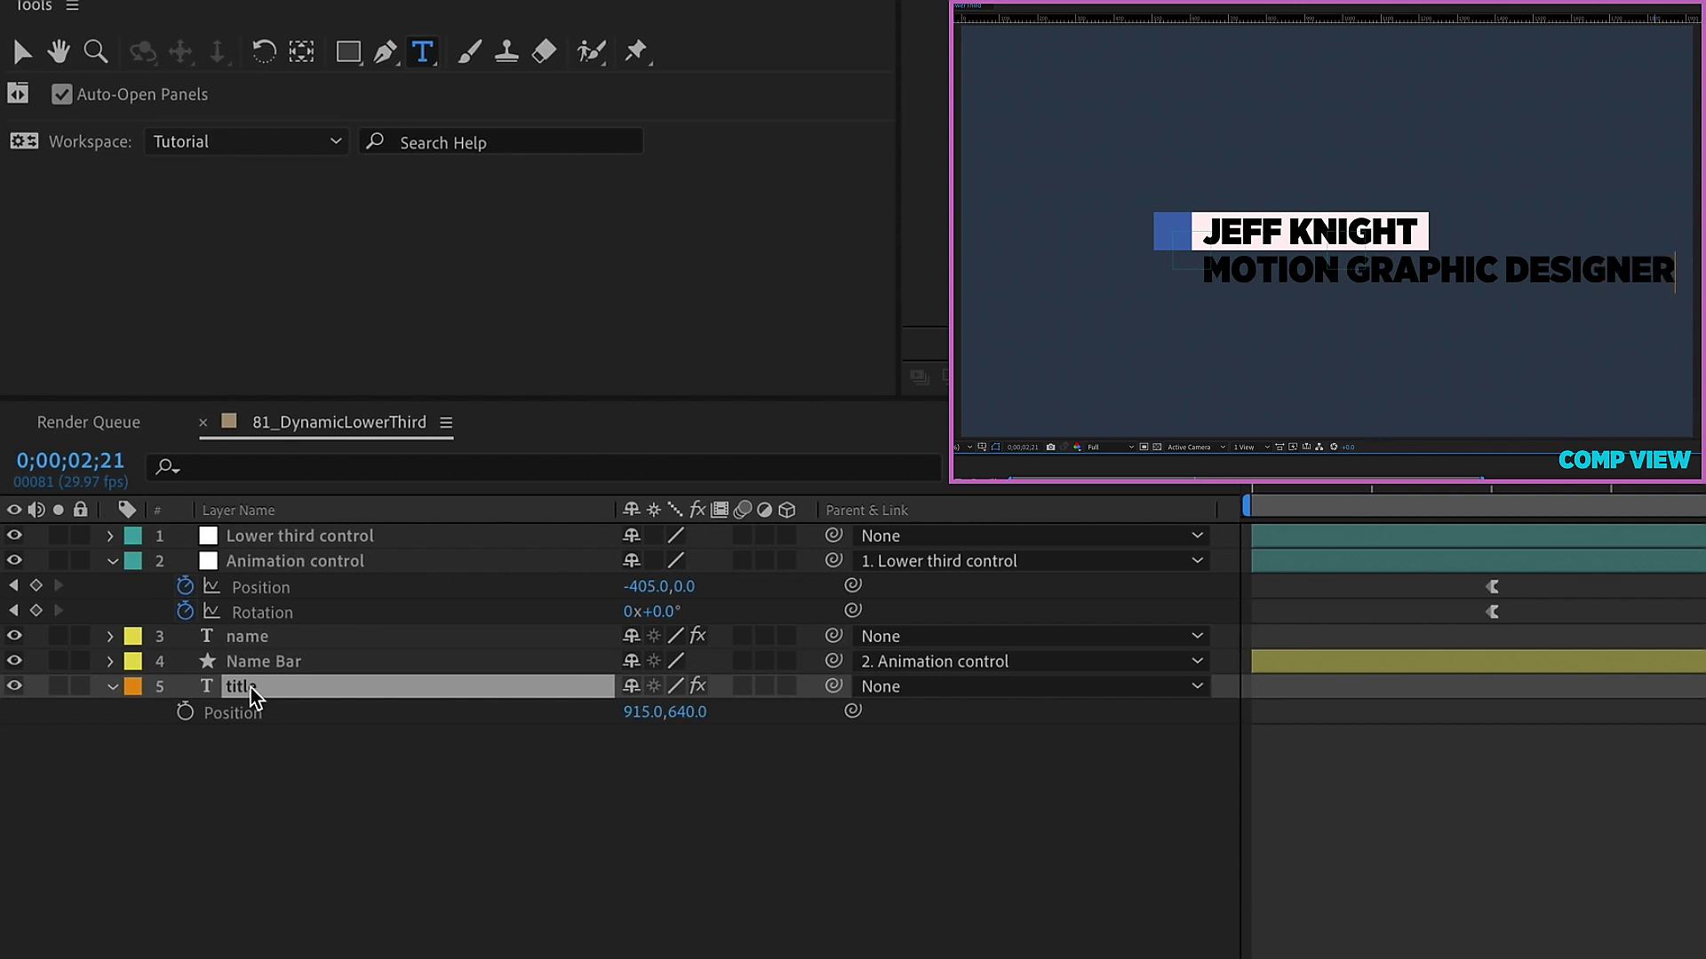
Format all the title text in the Book font style at 37 px with wider tracking
key(ctrl+a)
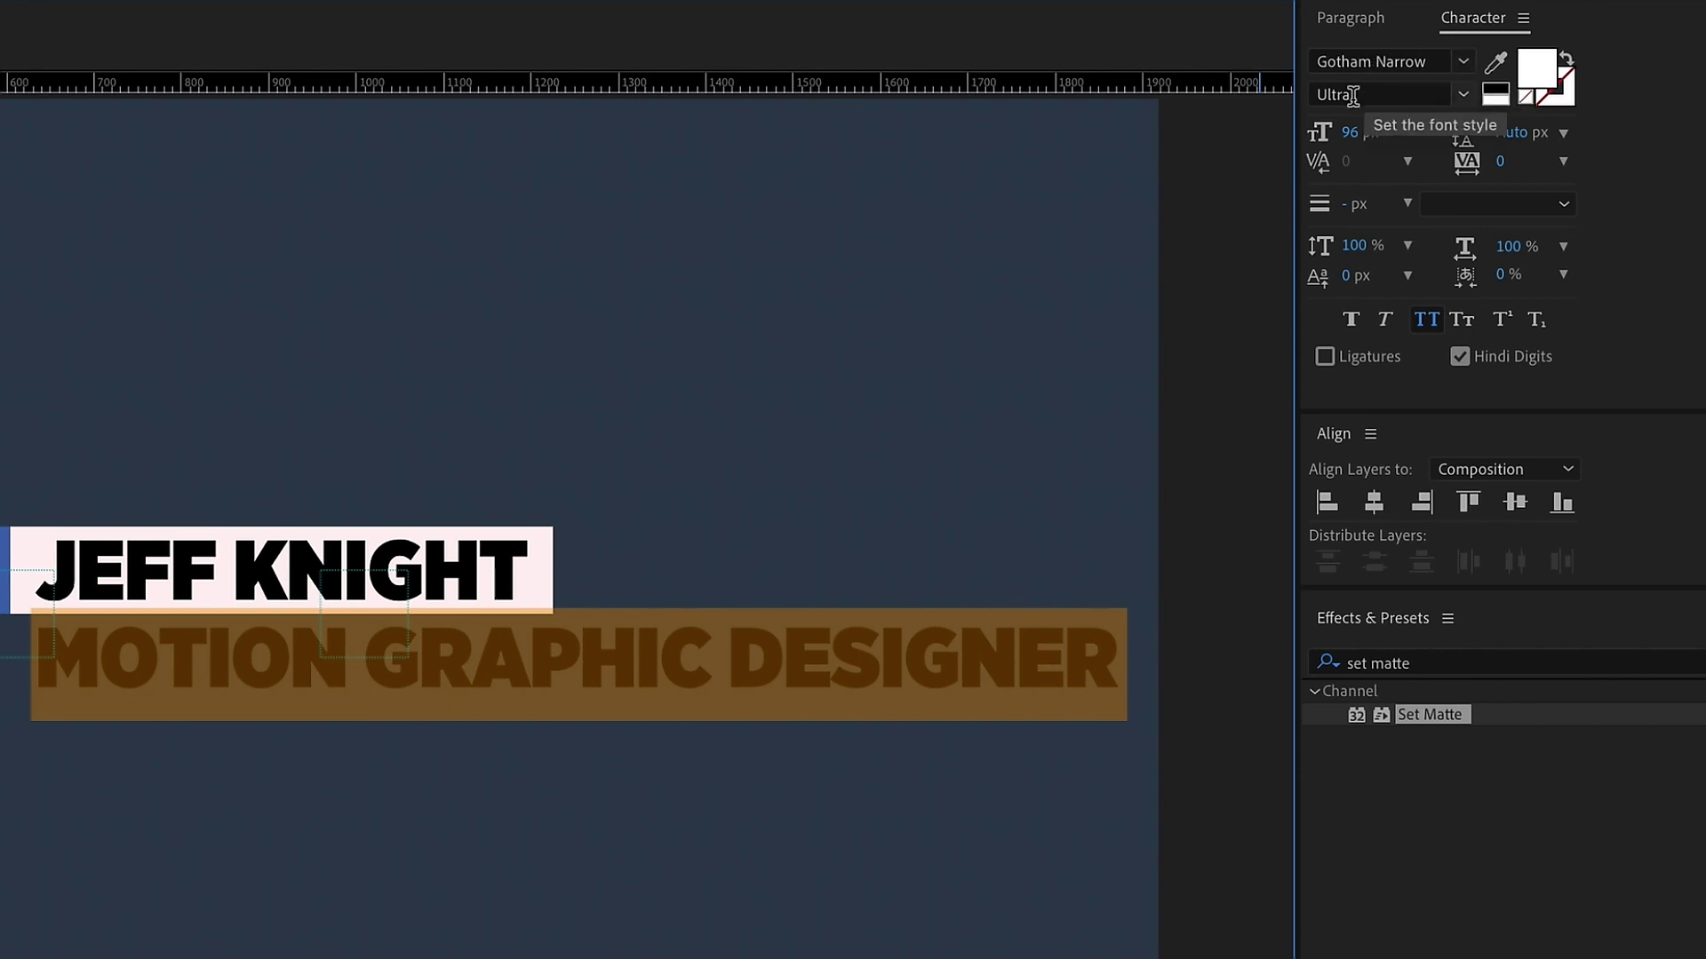
click(1463, 97)
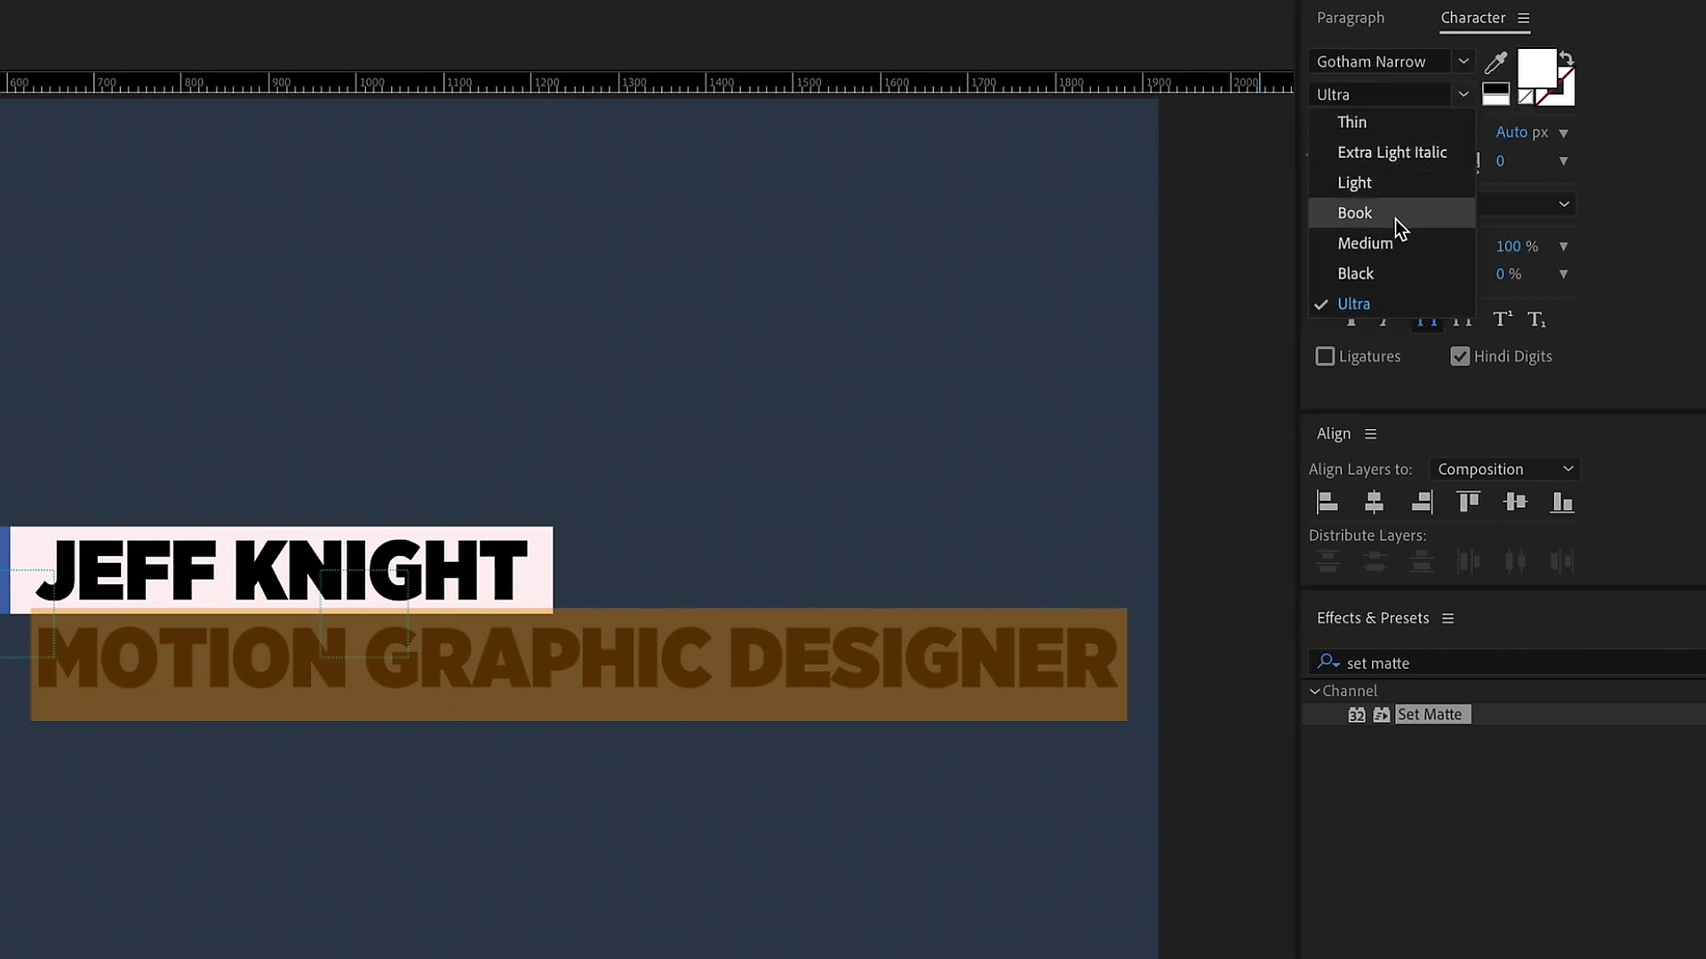
click(1400, 218)
drag(1368, 135, 1277, 142)
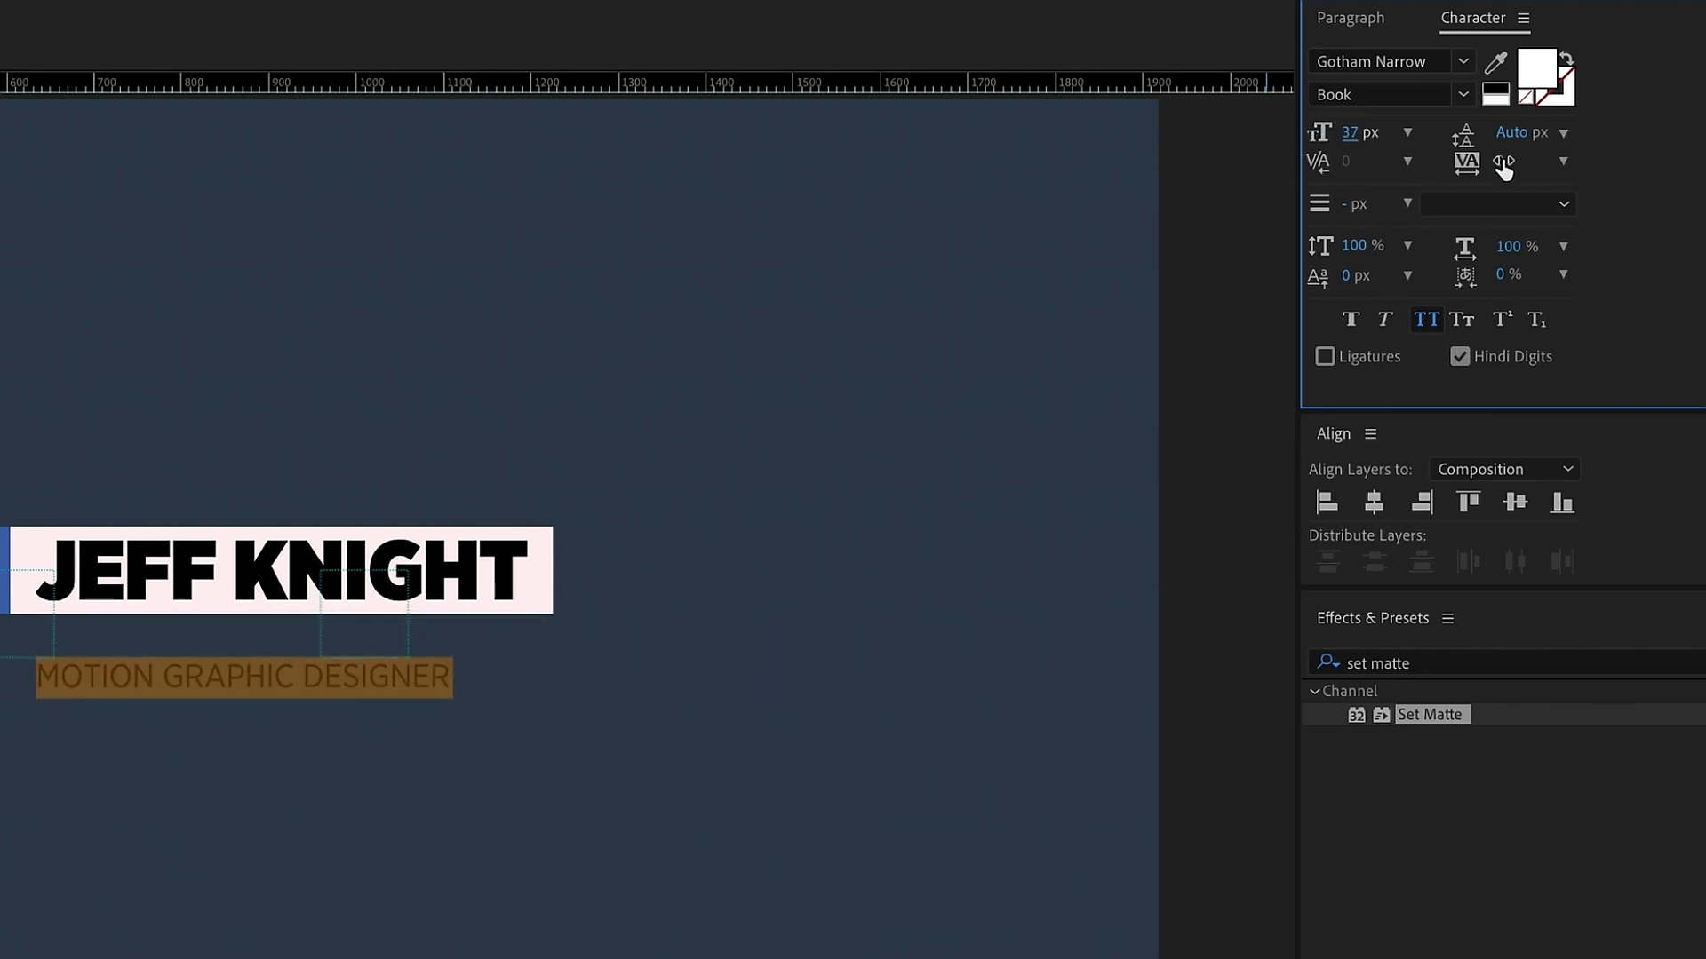
drag(1522, 159, 1608, 158)
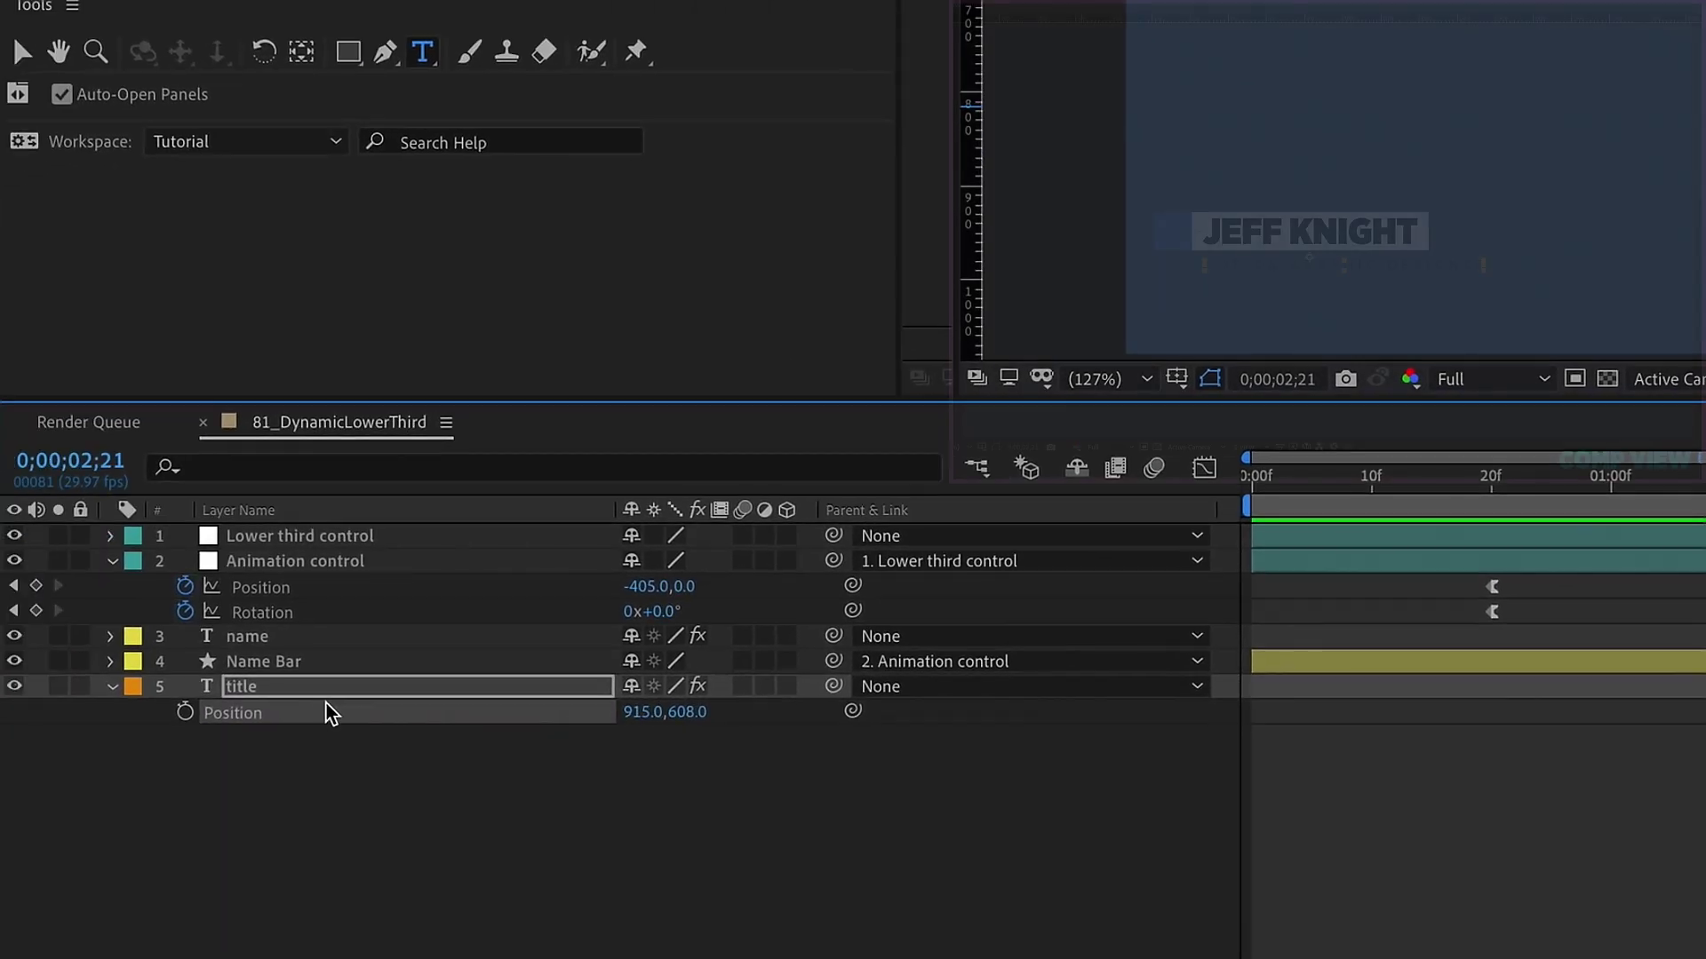
Set the fill color of the title layer's Text color animator to white
click(113, 687)
click(112, 687)
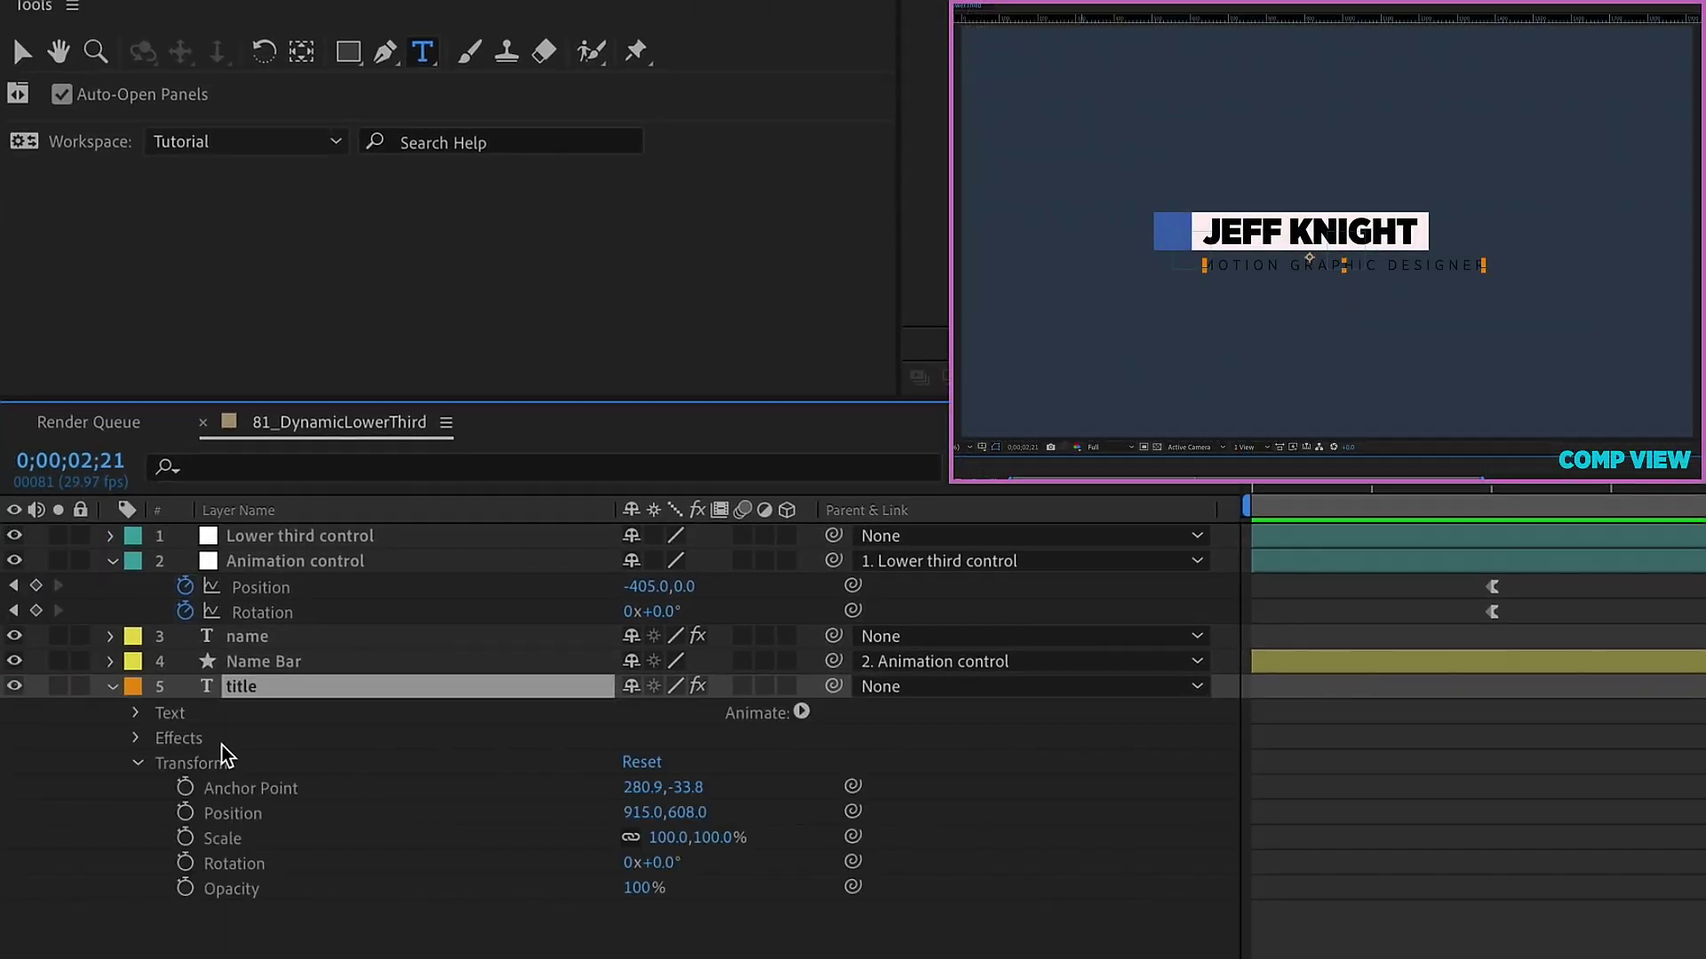
click(137, 713)
click(218, 815)
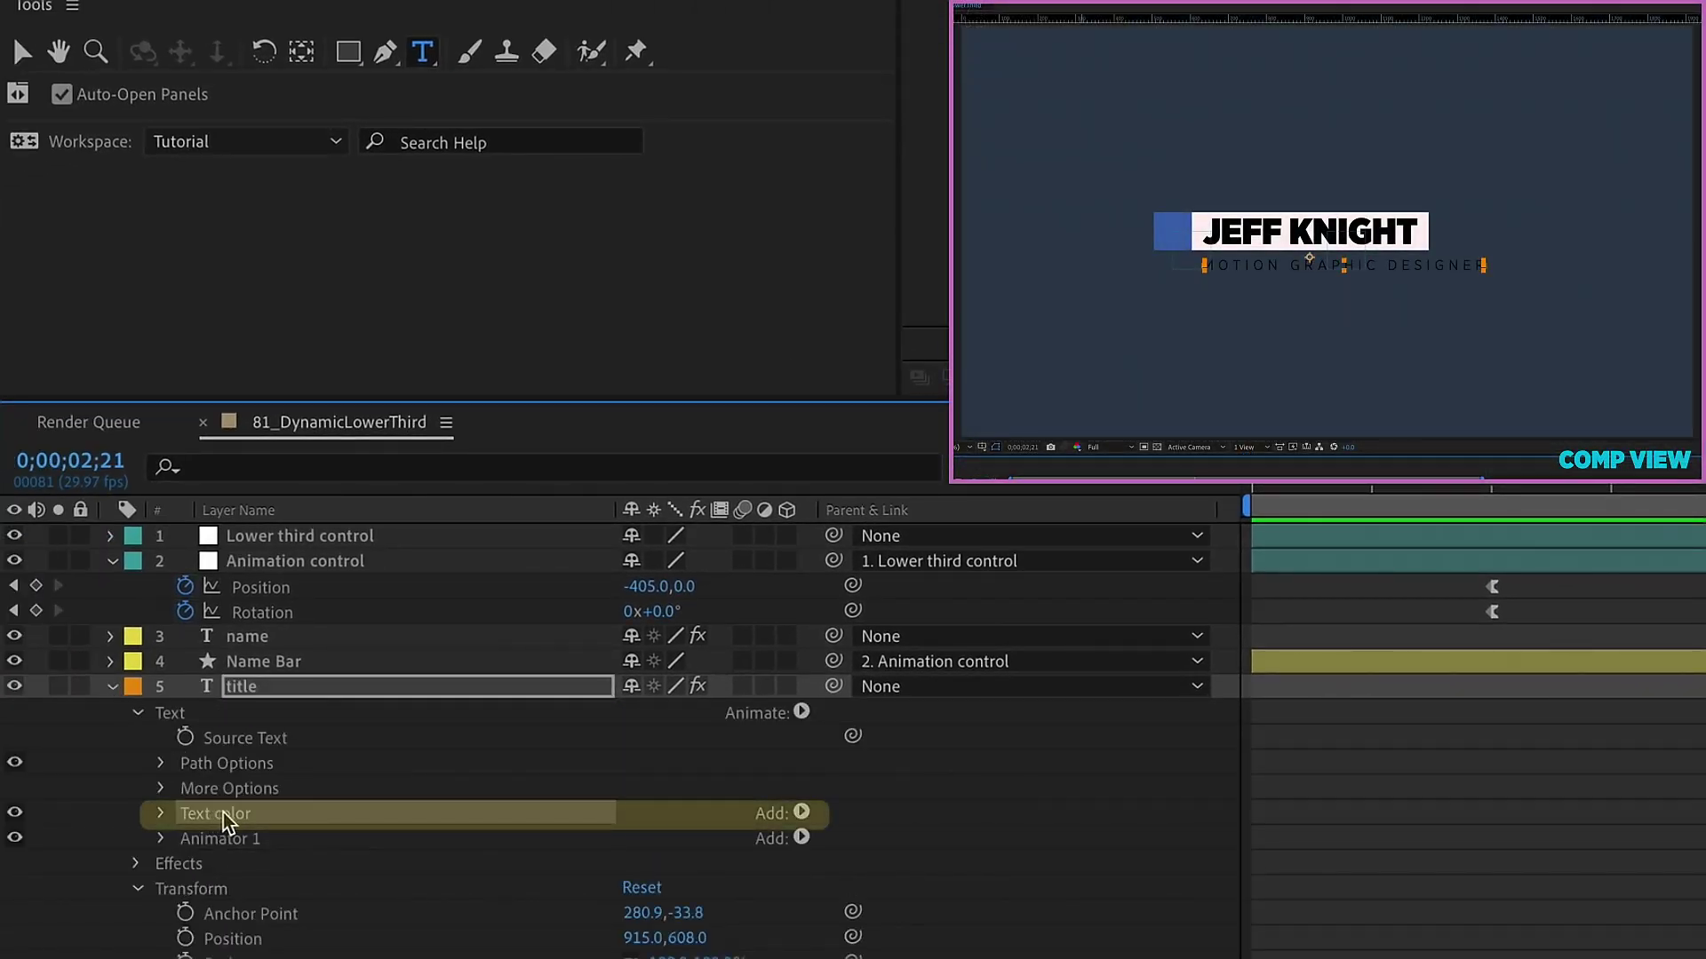
click(162, 813)
click(636, 864)
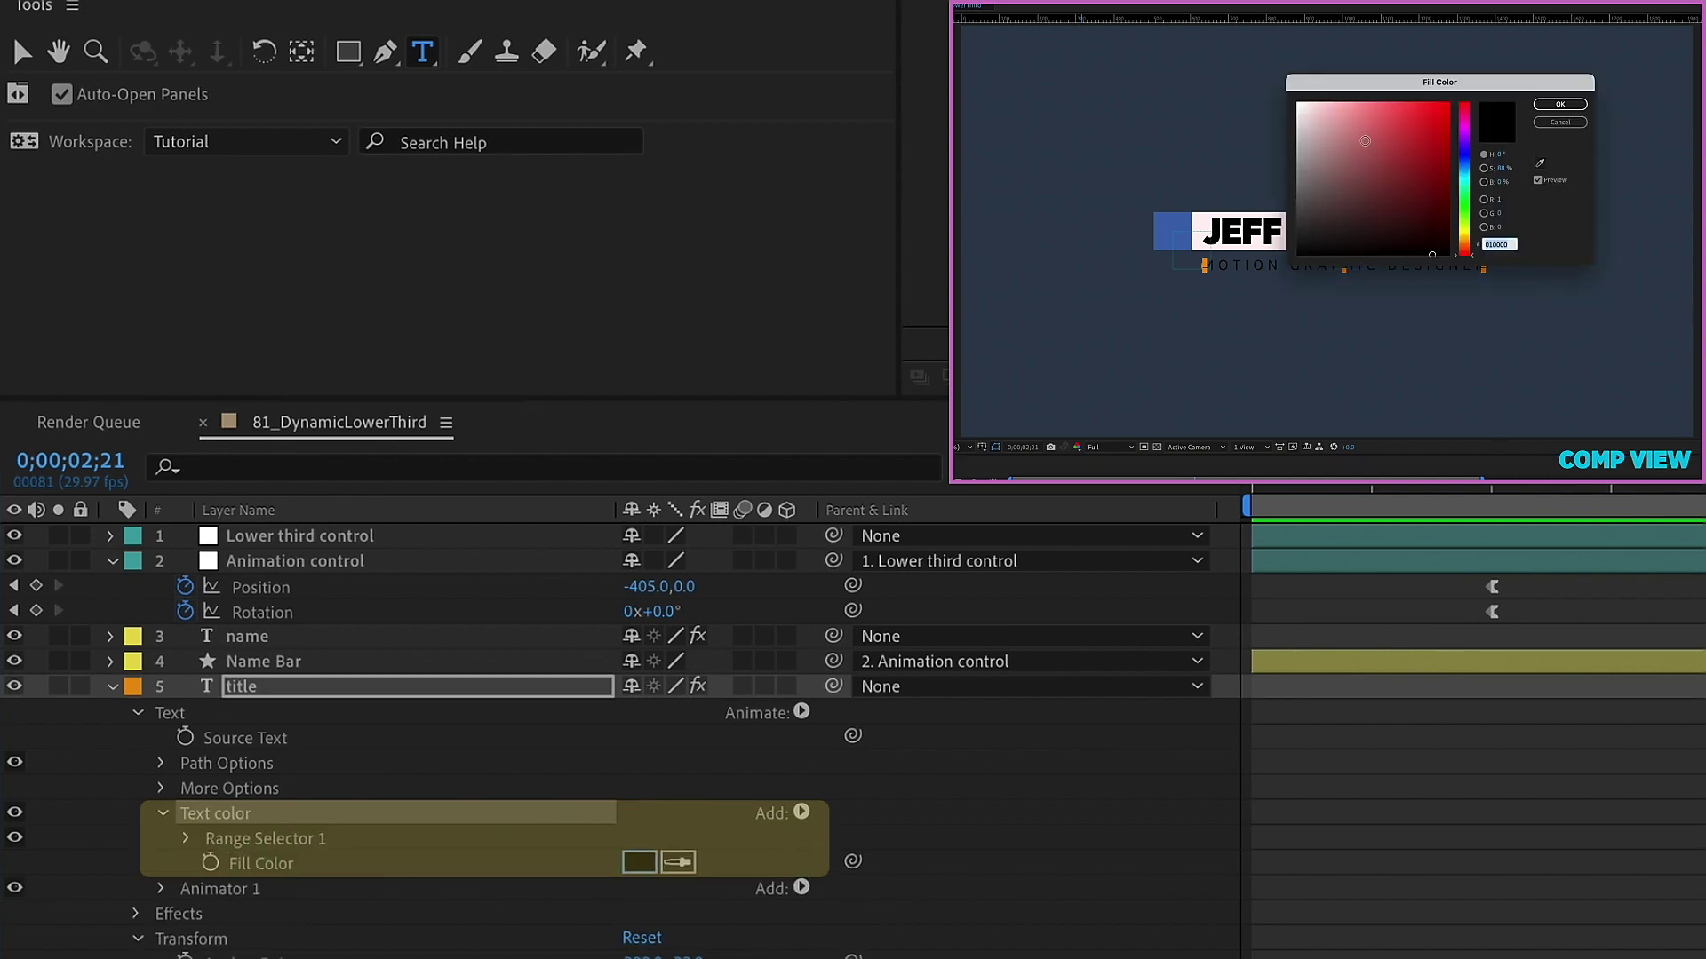
click(1550, 100)
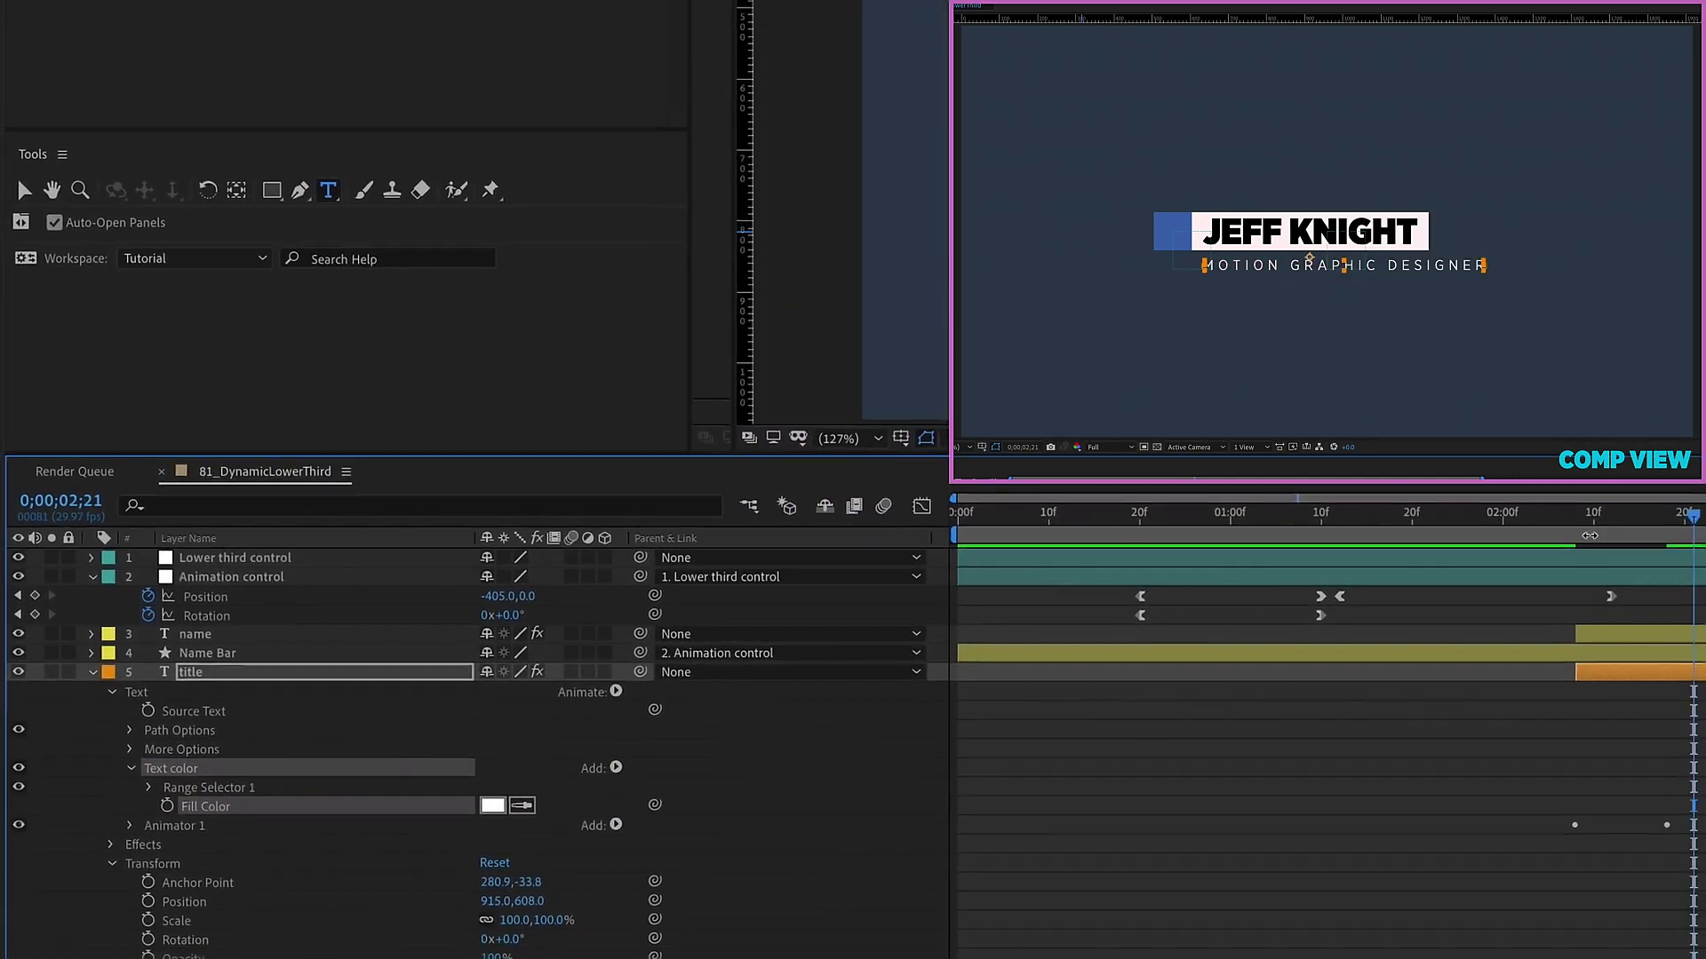
Rename the title layer's Animator 1 as Position
mouse_move(1599, 524)
mouse_down()
mouse_move(1540, 524)
mouse_move(1675, 525)
mouse_move(1505, 511)
mouse_move(1616, 511)
mouse_up()
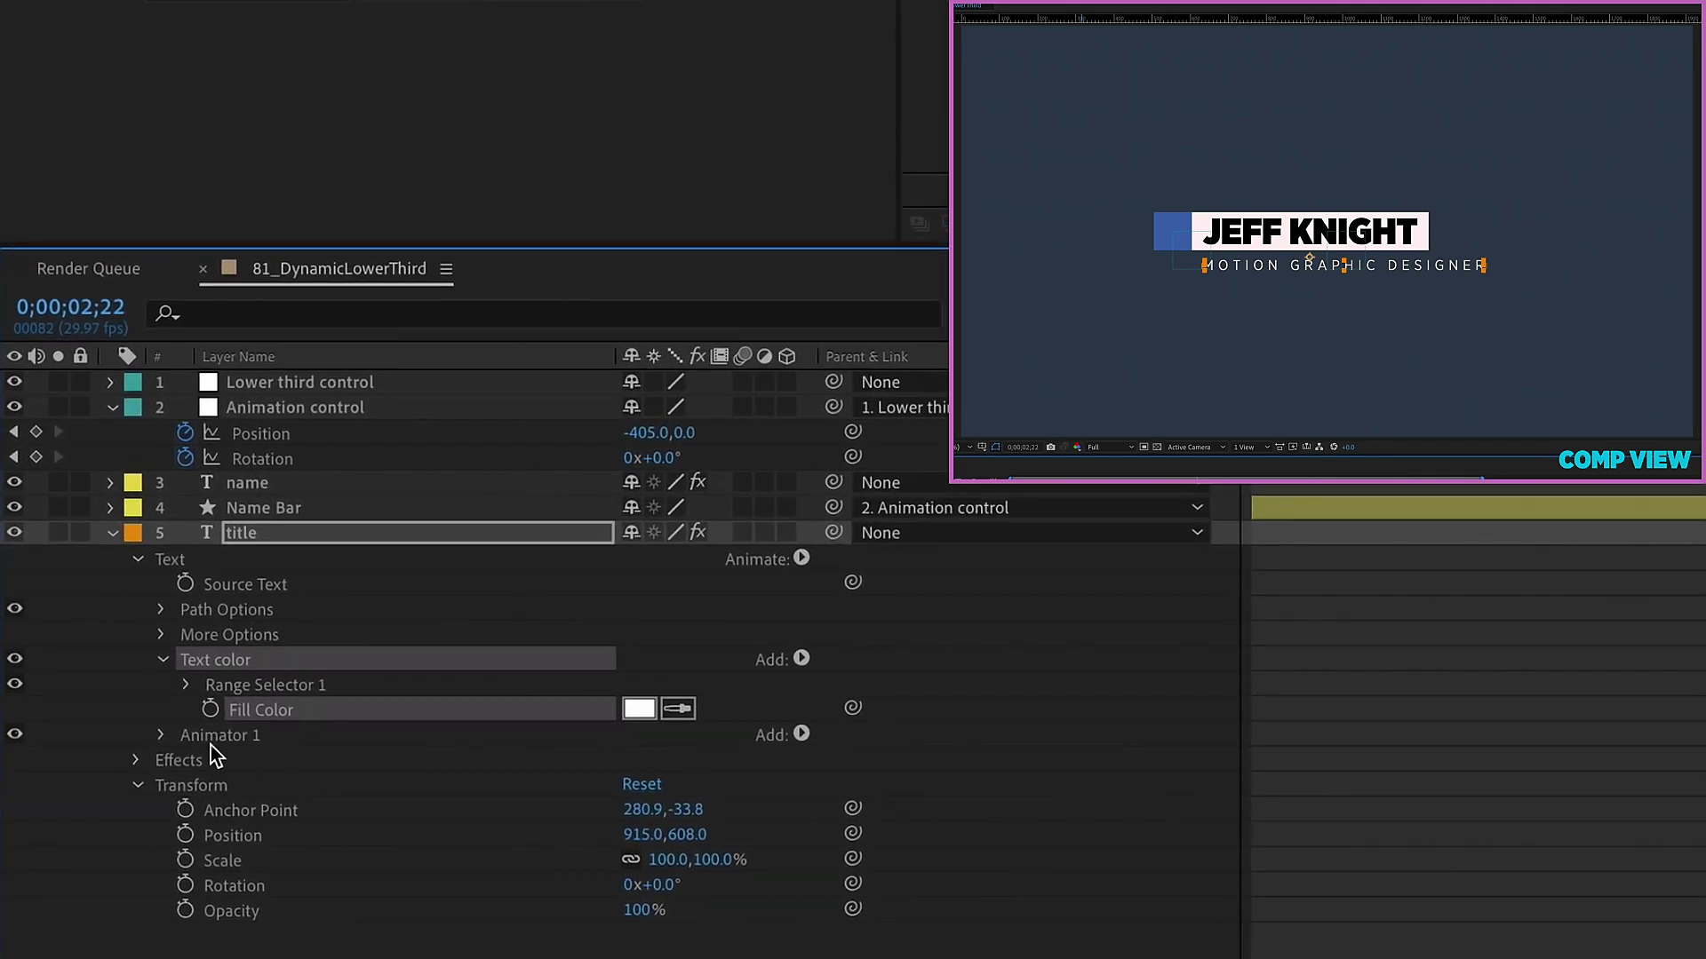
click(245, 741)
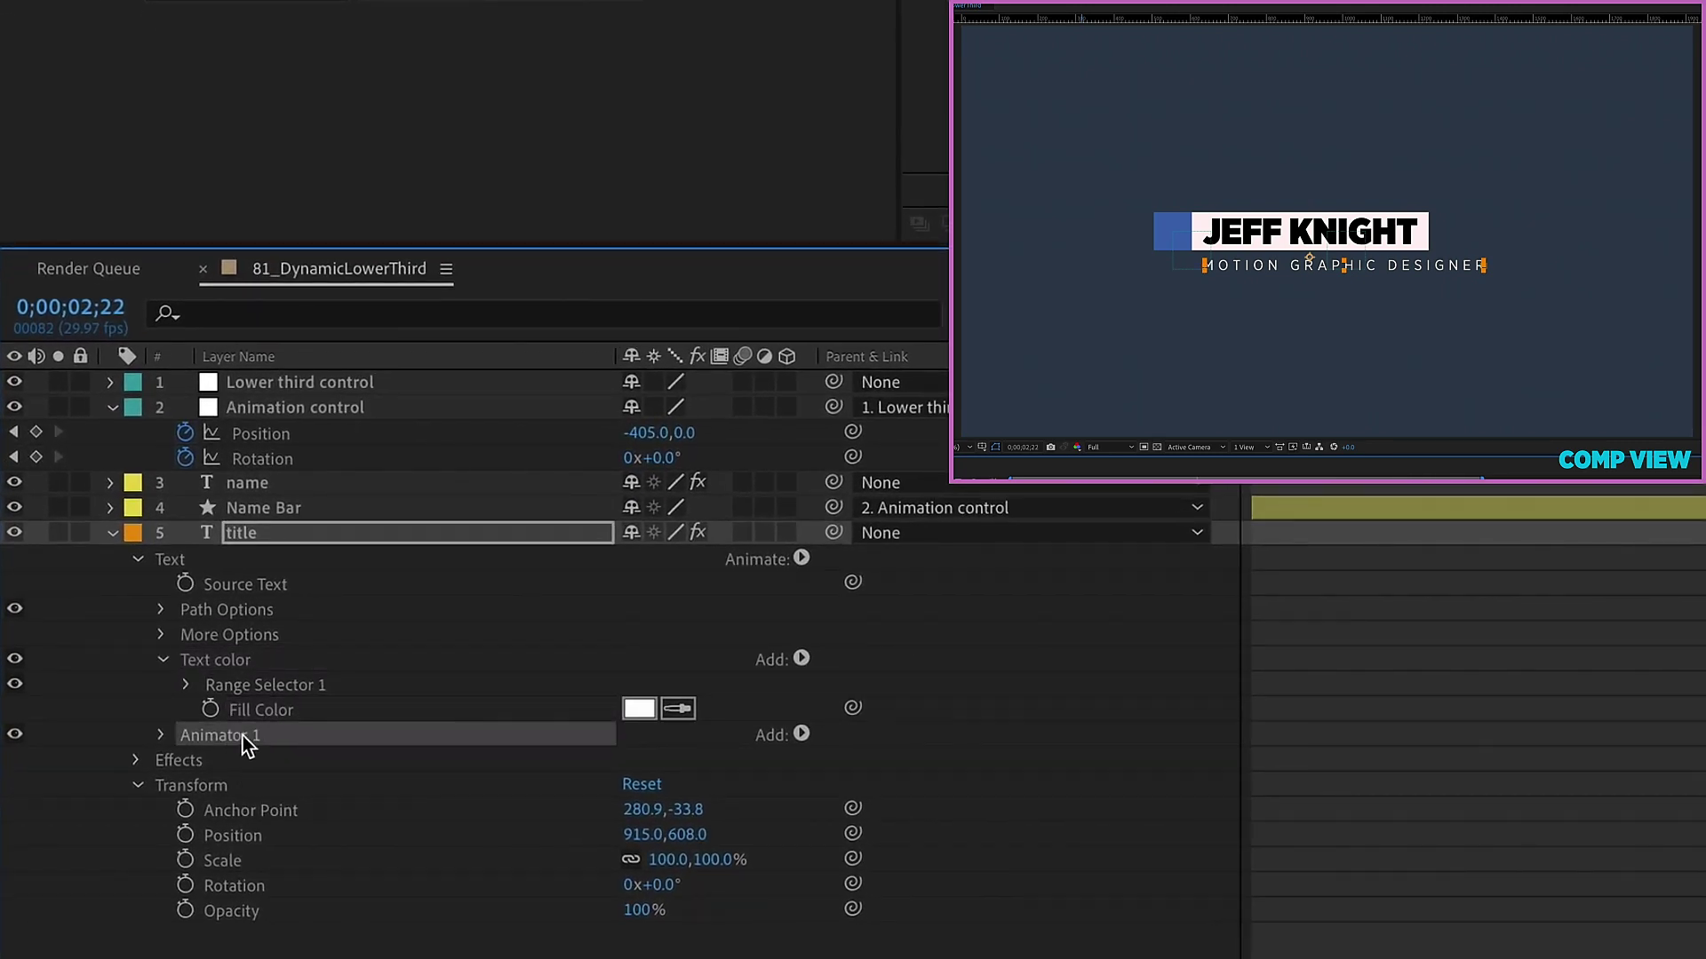
key(Return)
text(Position)
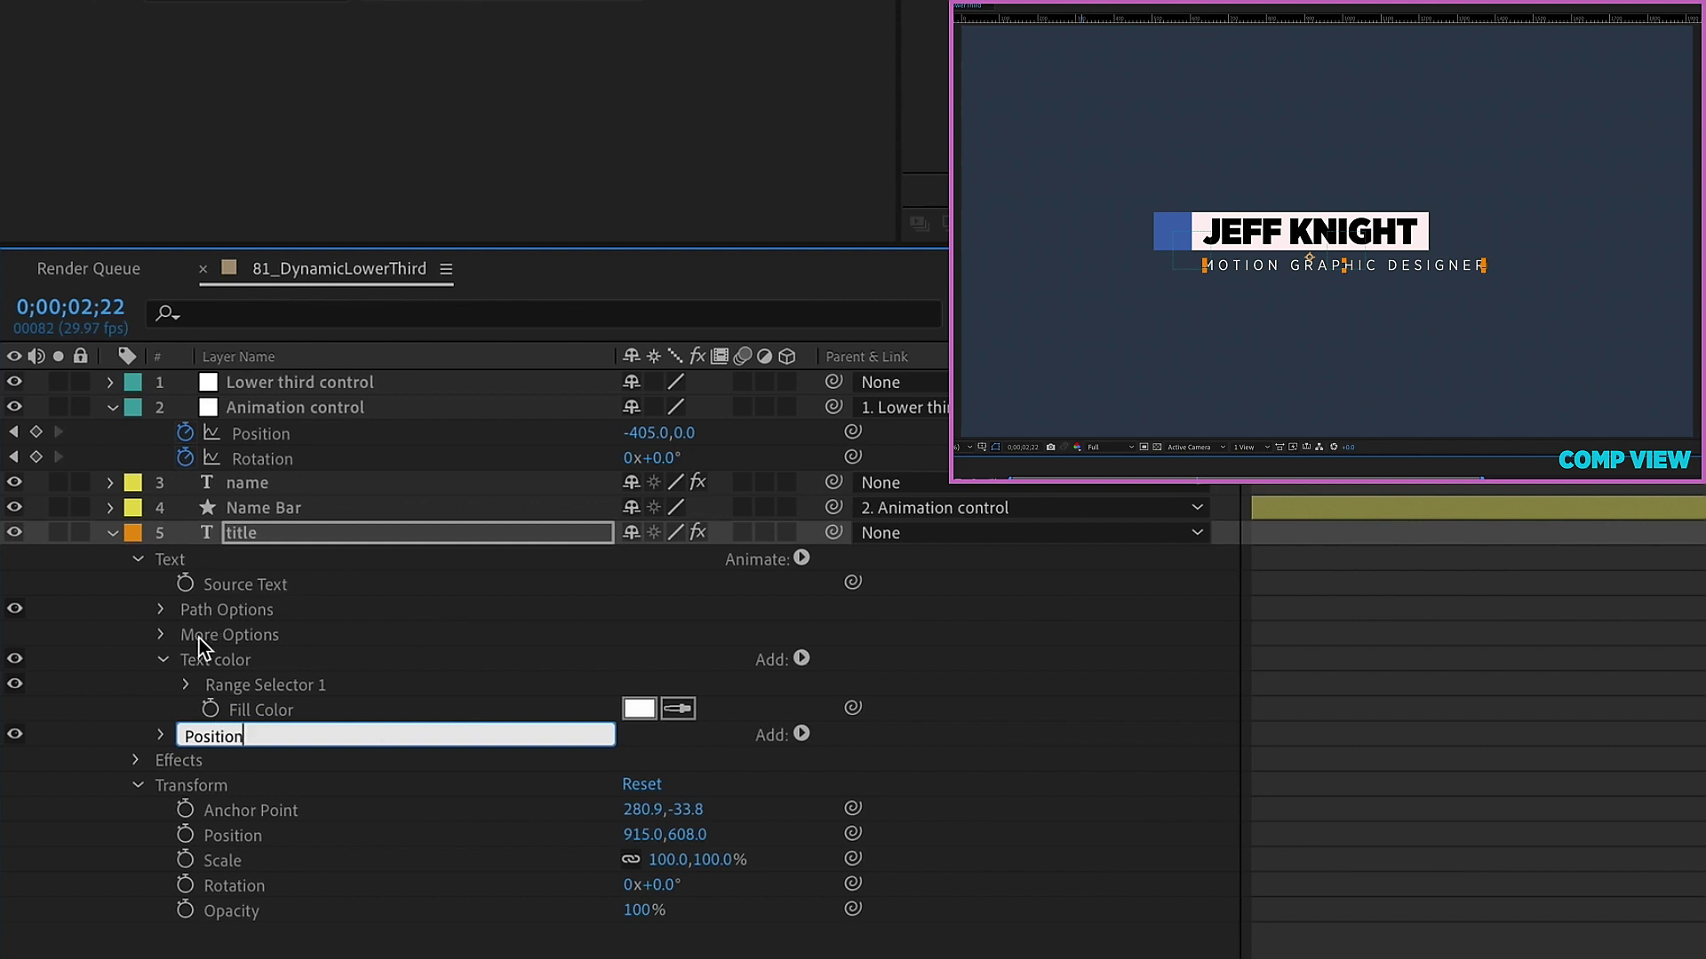
click(202, 660)
Set the position value in the title layer's Position animator to 0, -100
click(164, 660)
click(163, 685)
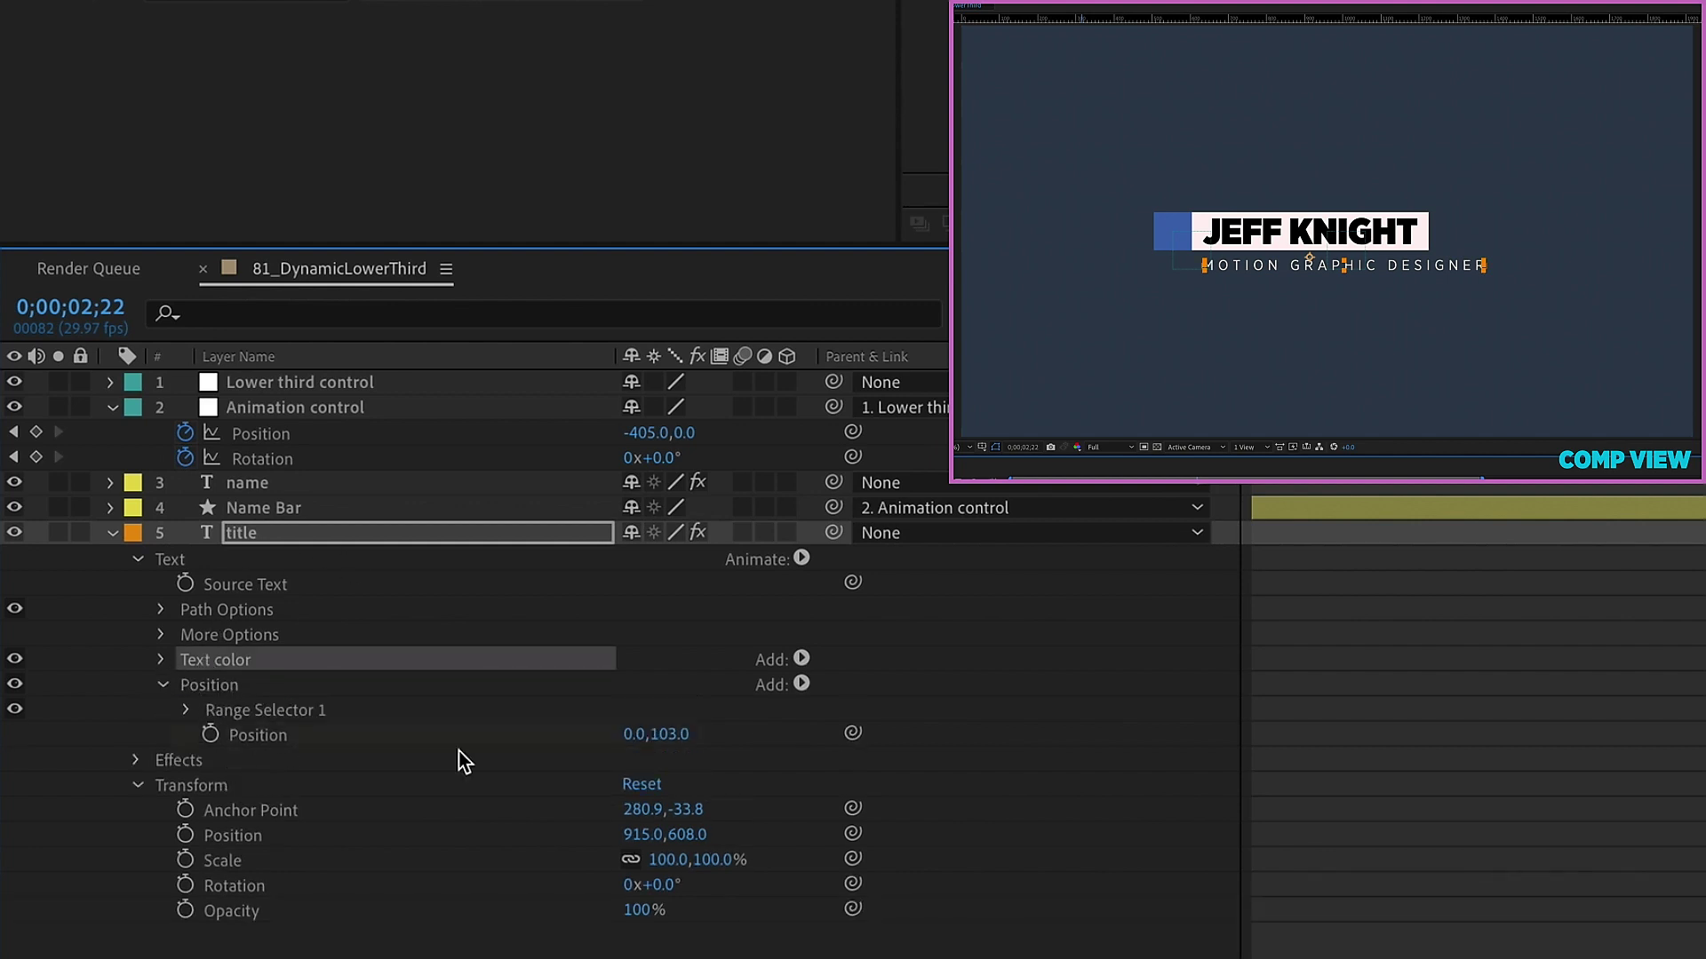
click(321, 740)
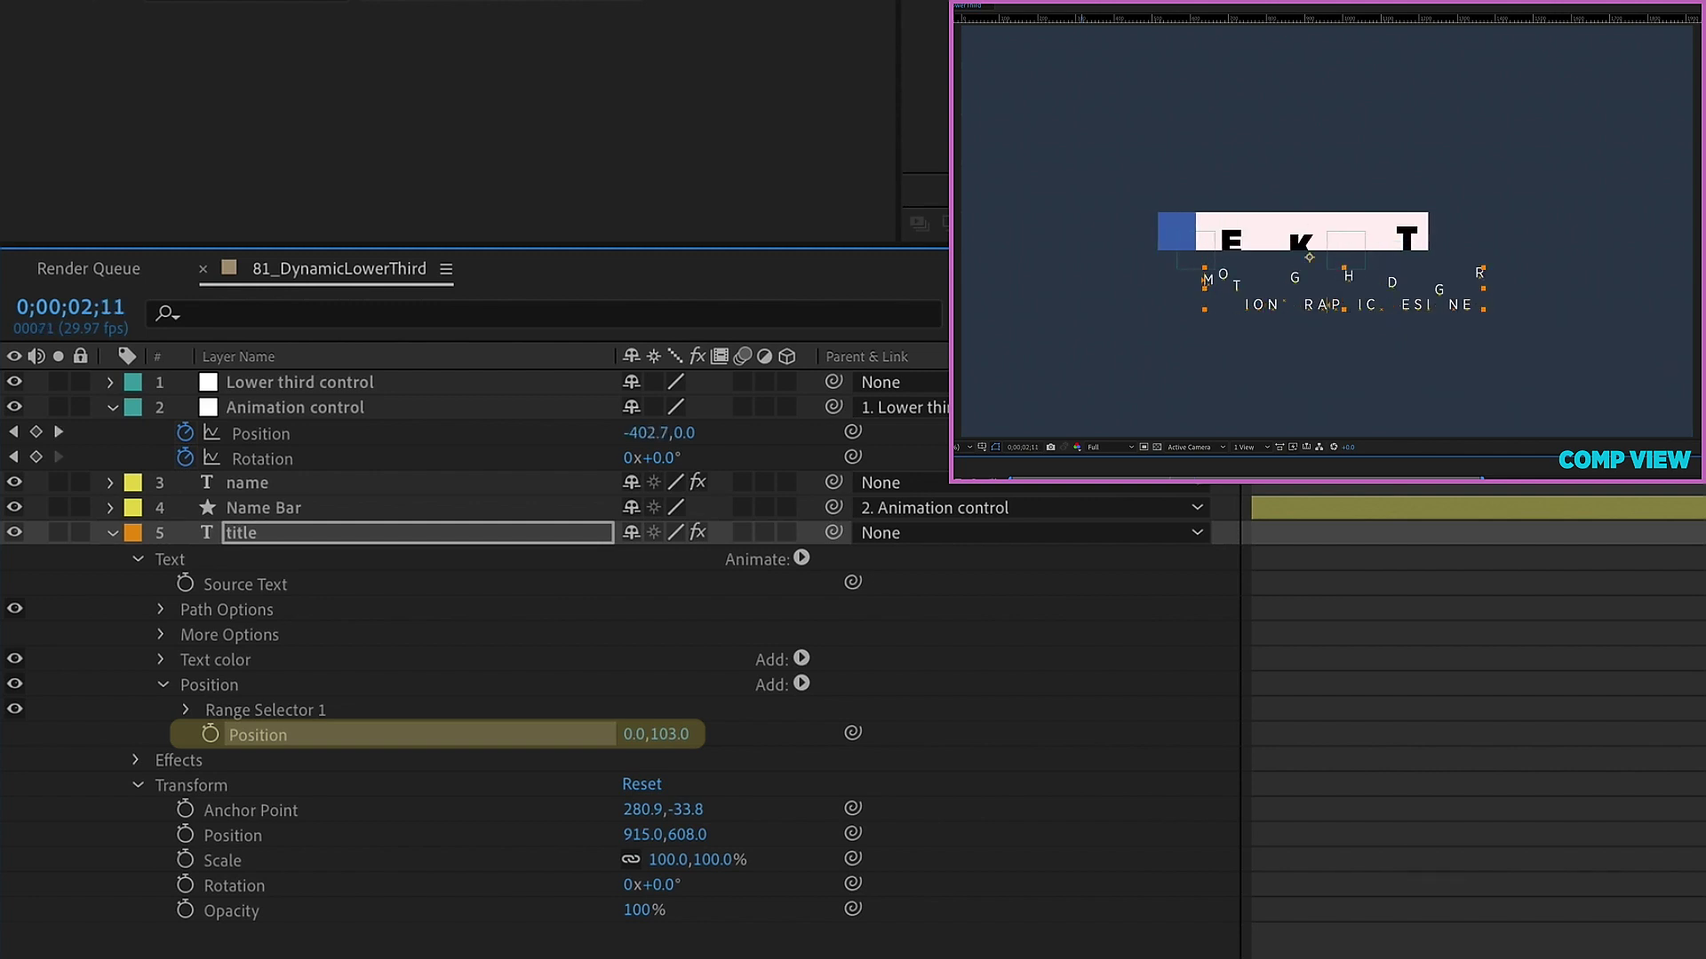
click(676, 735)
text(-100)
key(Return)
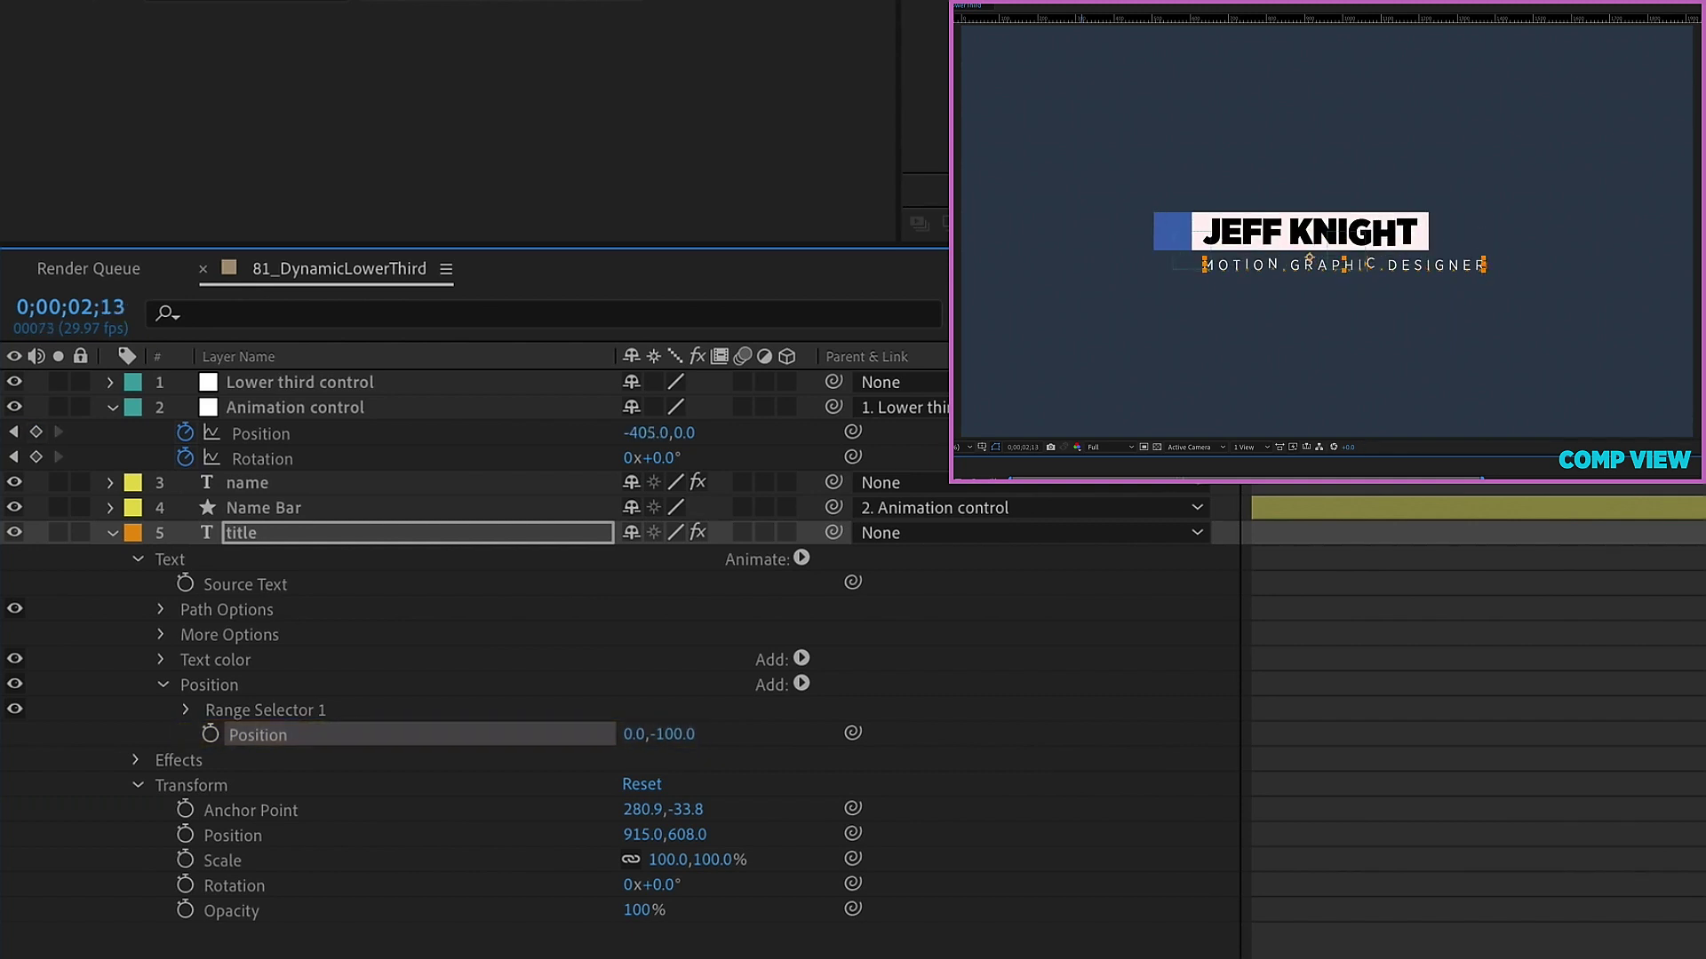
Create a new shape layer and place it directly beneath the title layer
click(274, 510)
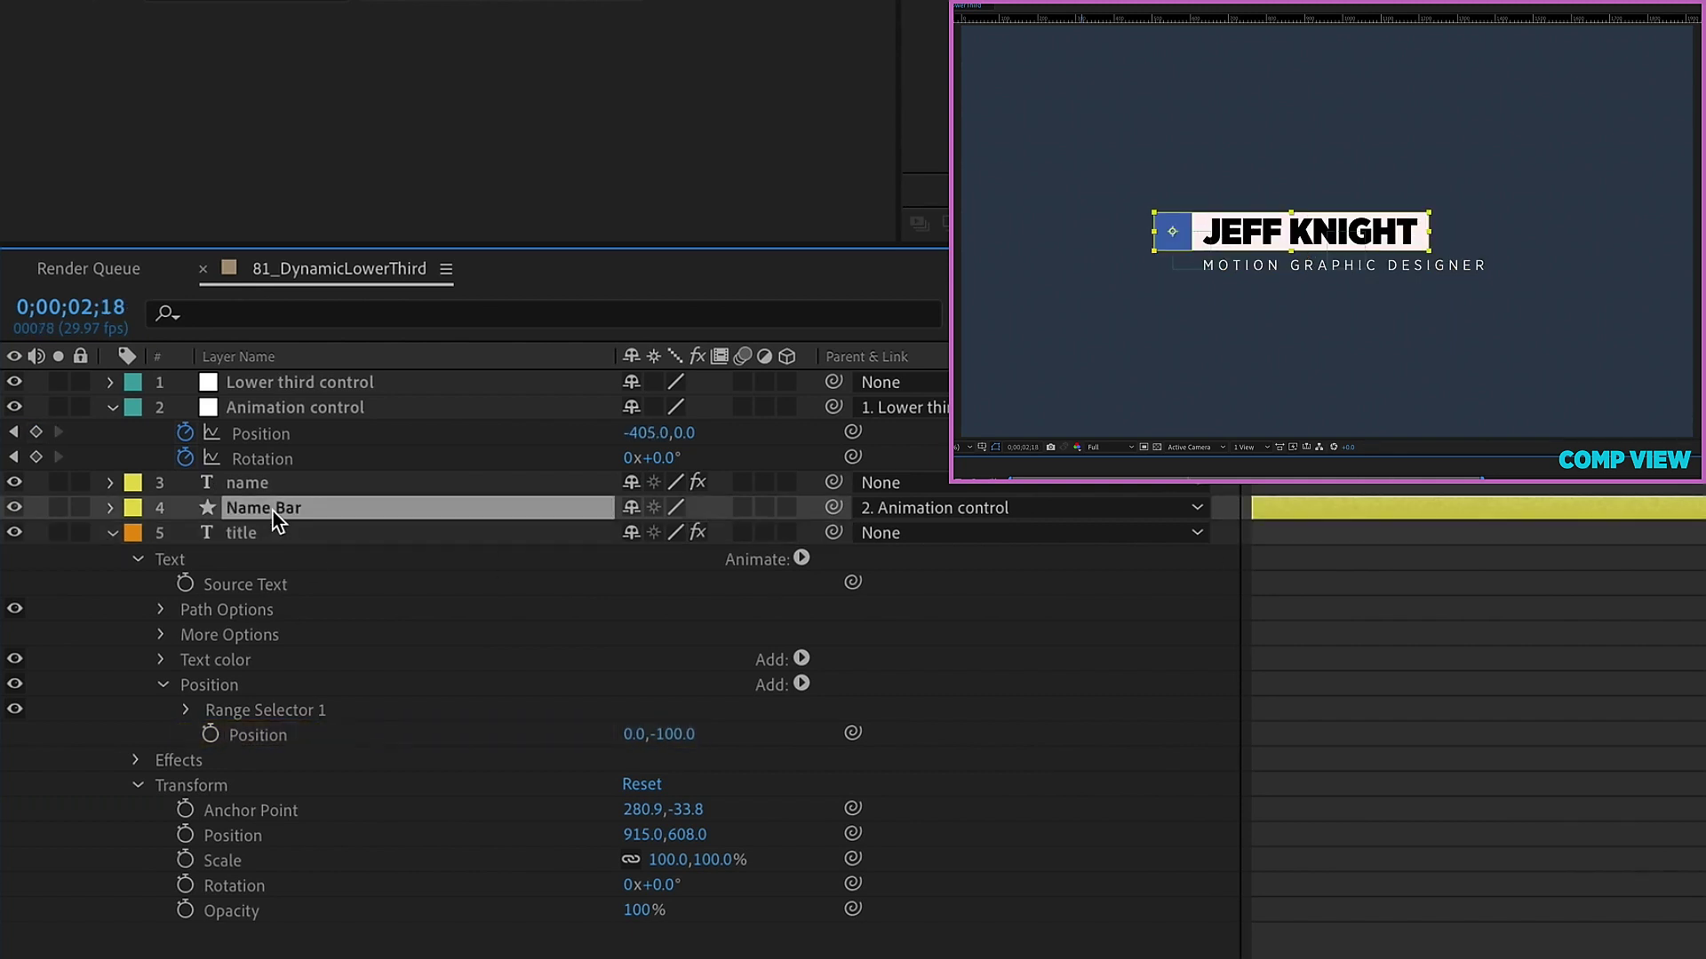
click(198, 490)
click(298, 635)
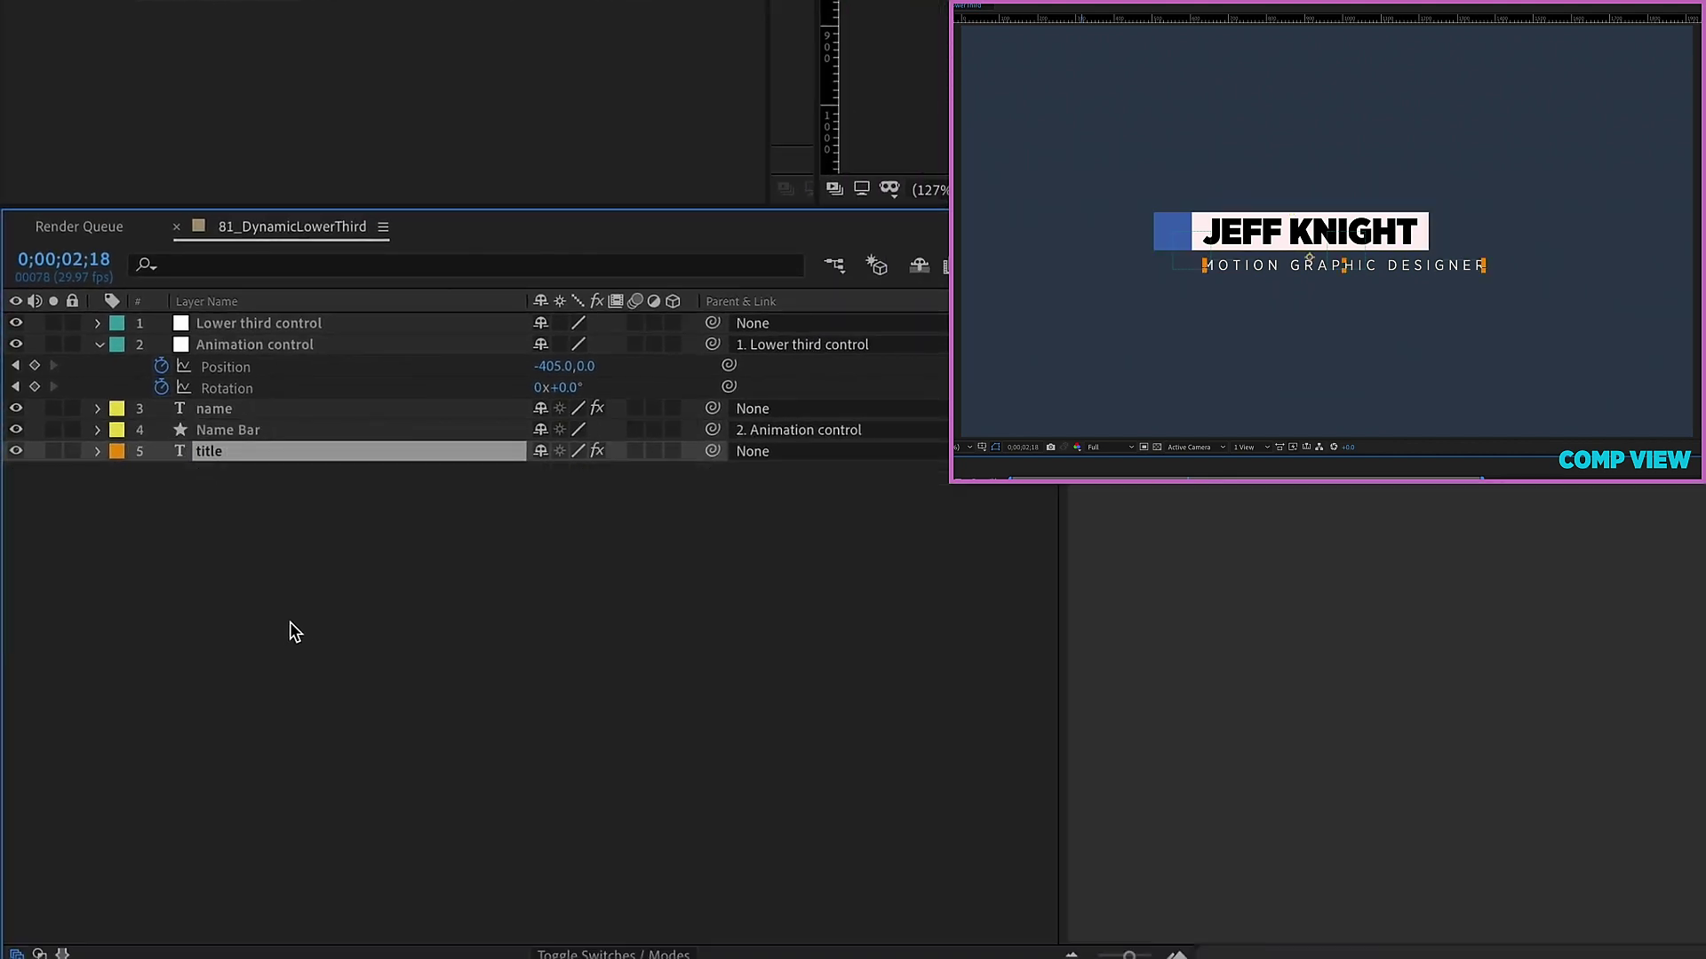
right_click(327, 615)
mouse_move(471, 632)
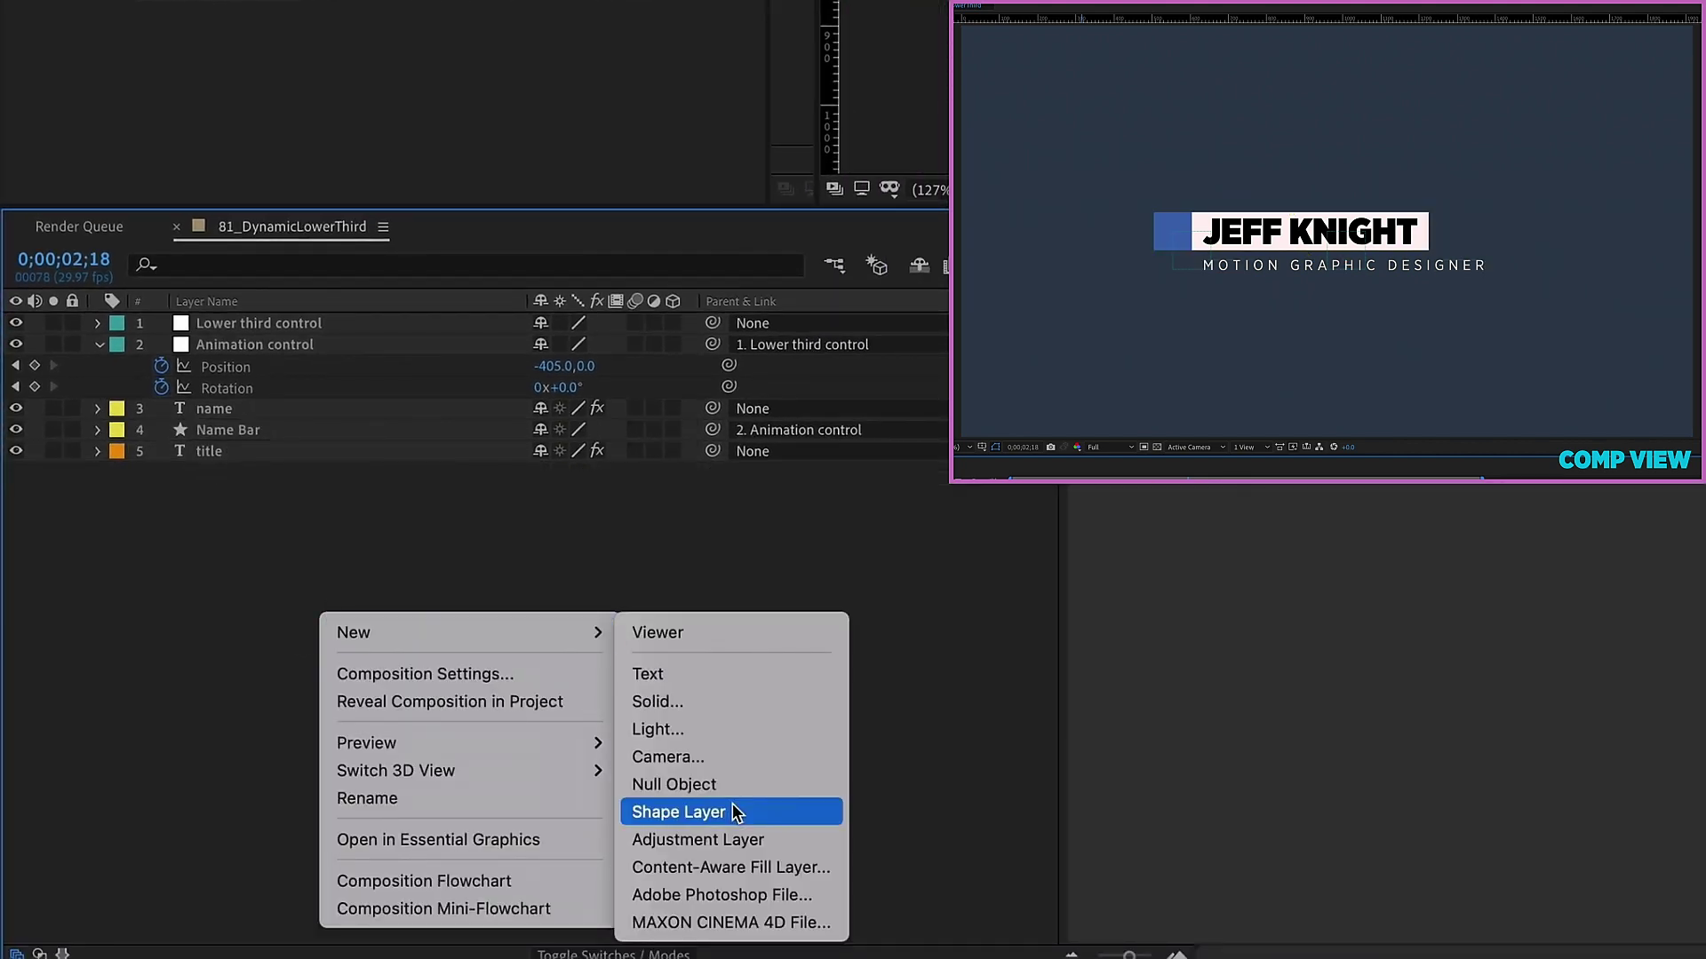
click(735, 812)
drag(213, 323, 238, 502)
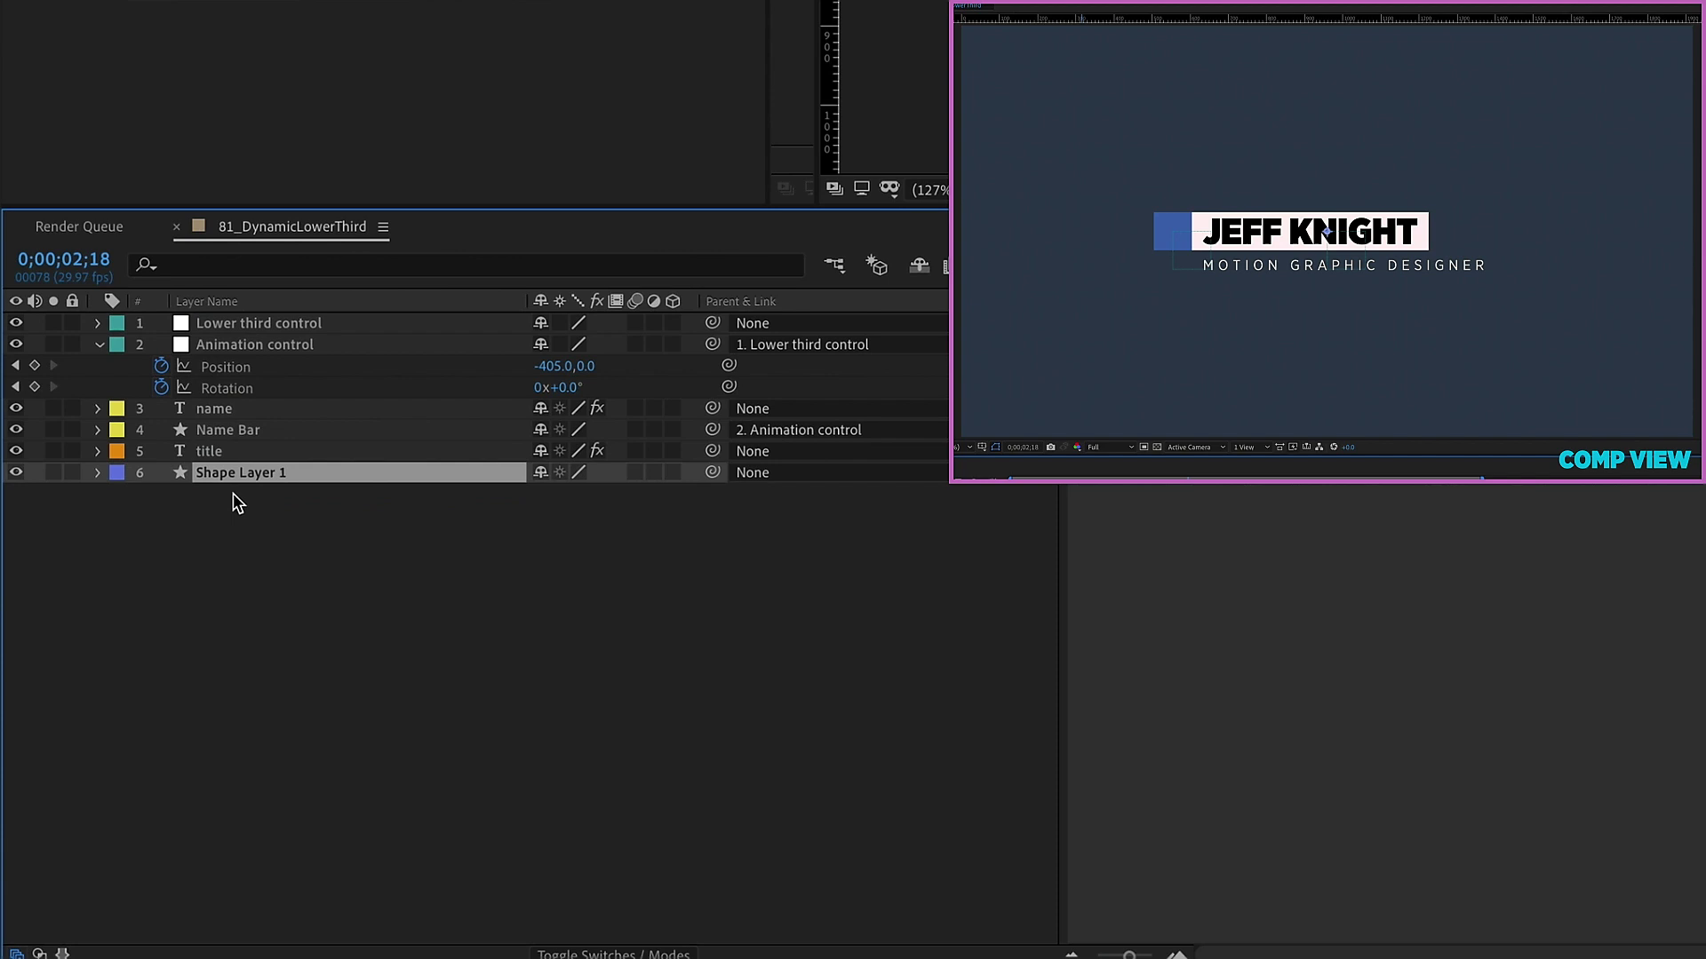
Rename the new shape layer as Title bar and set its label color to Orange
key(Return)
text(Title bar)
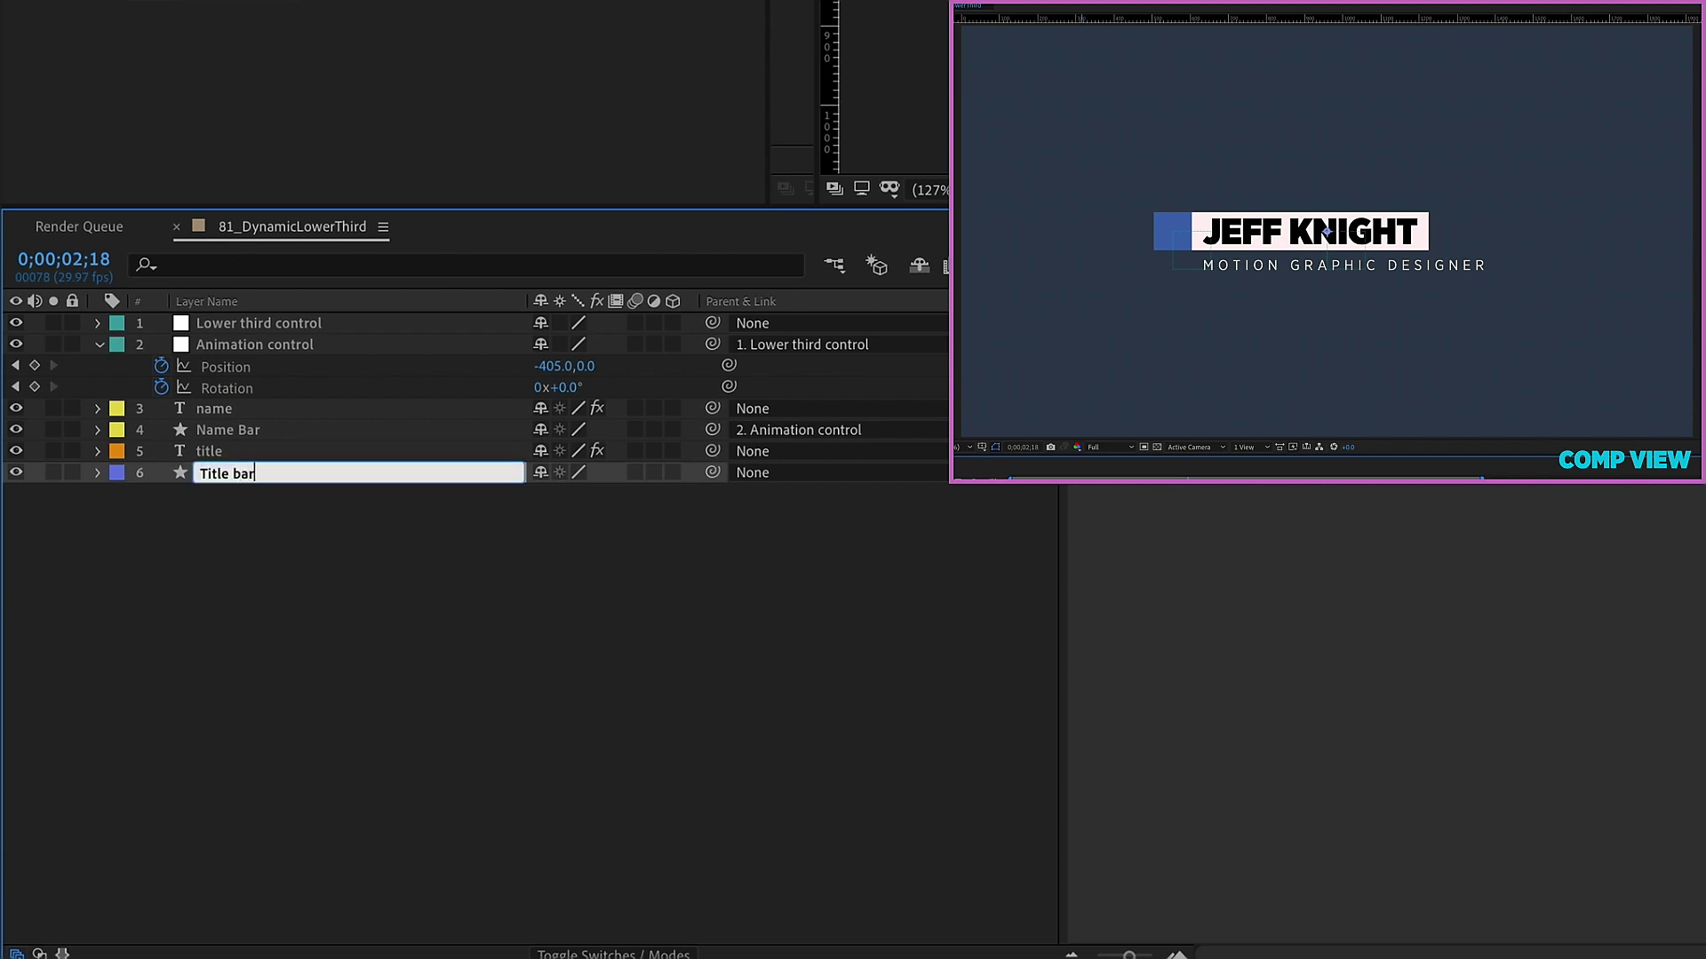
click(116, 474)
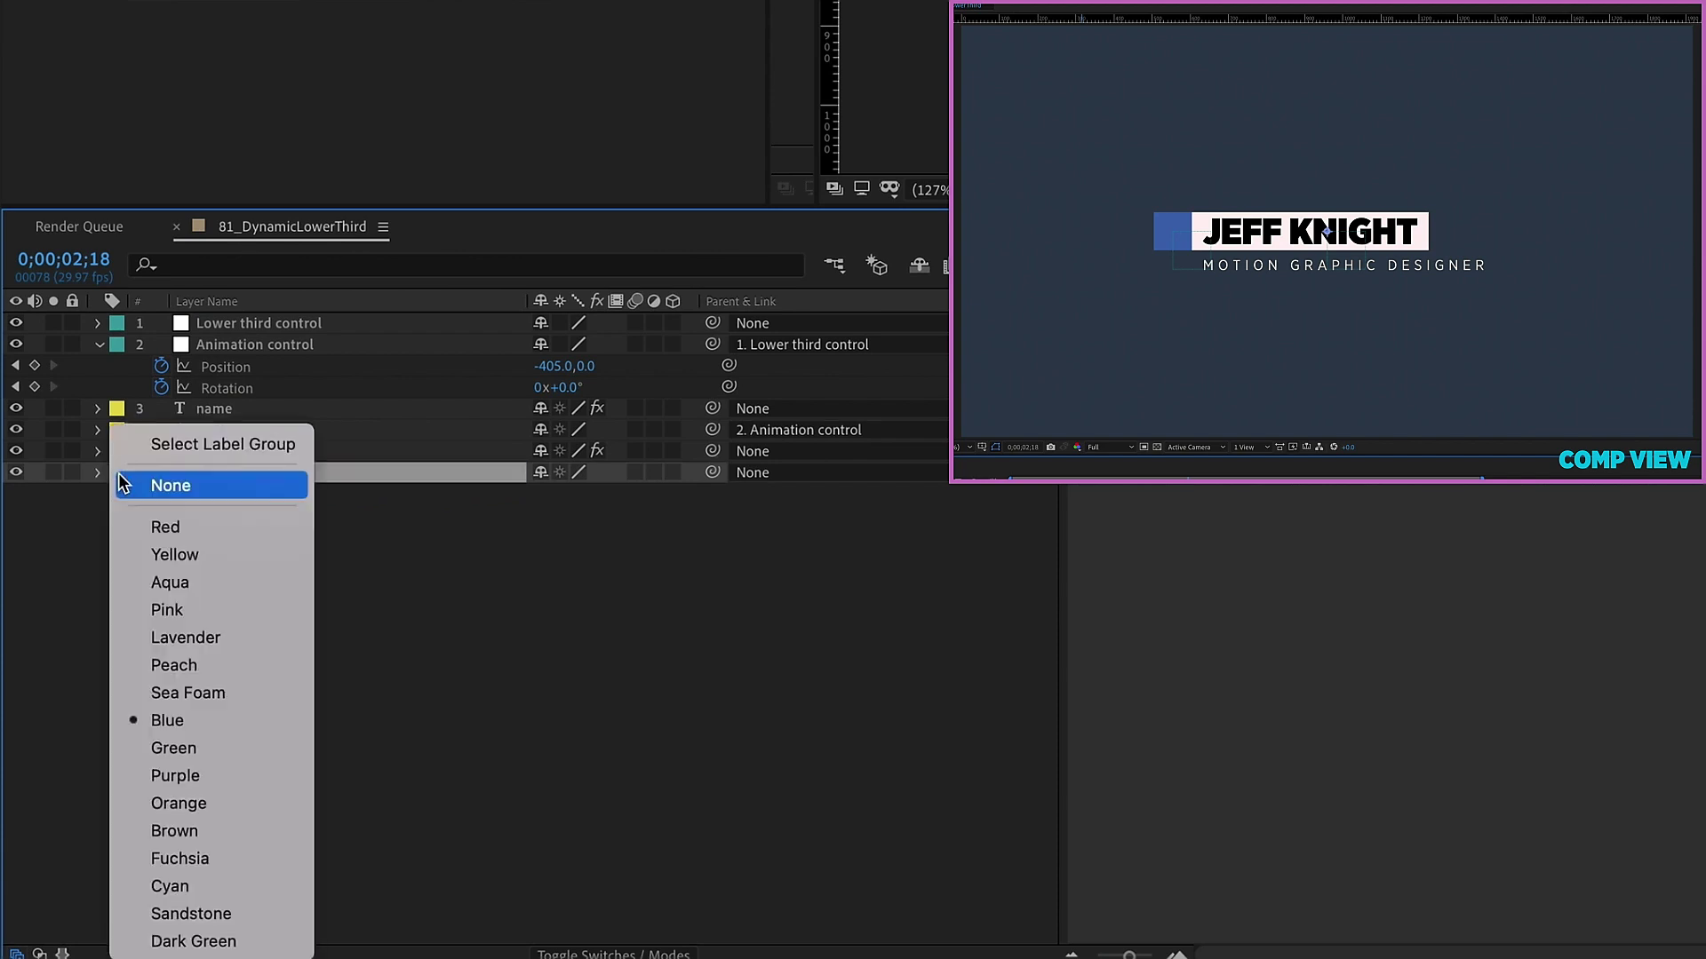
click(200, 803)
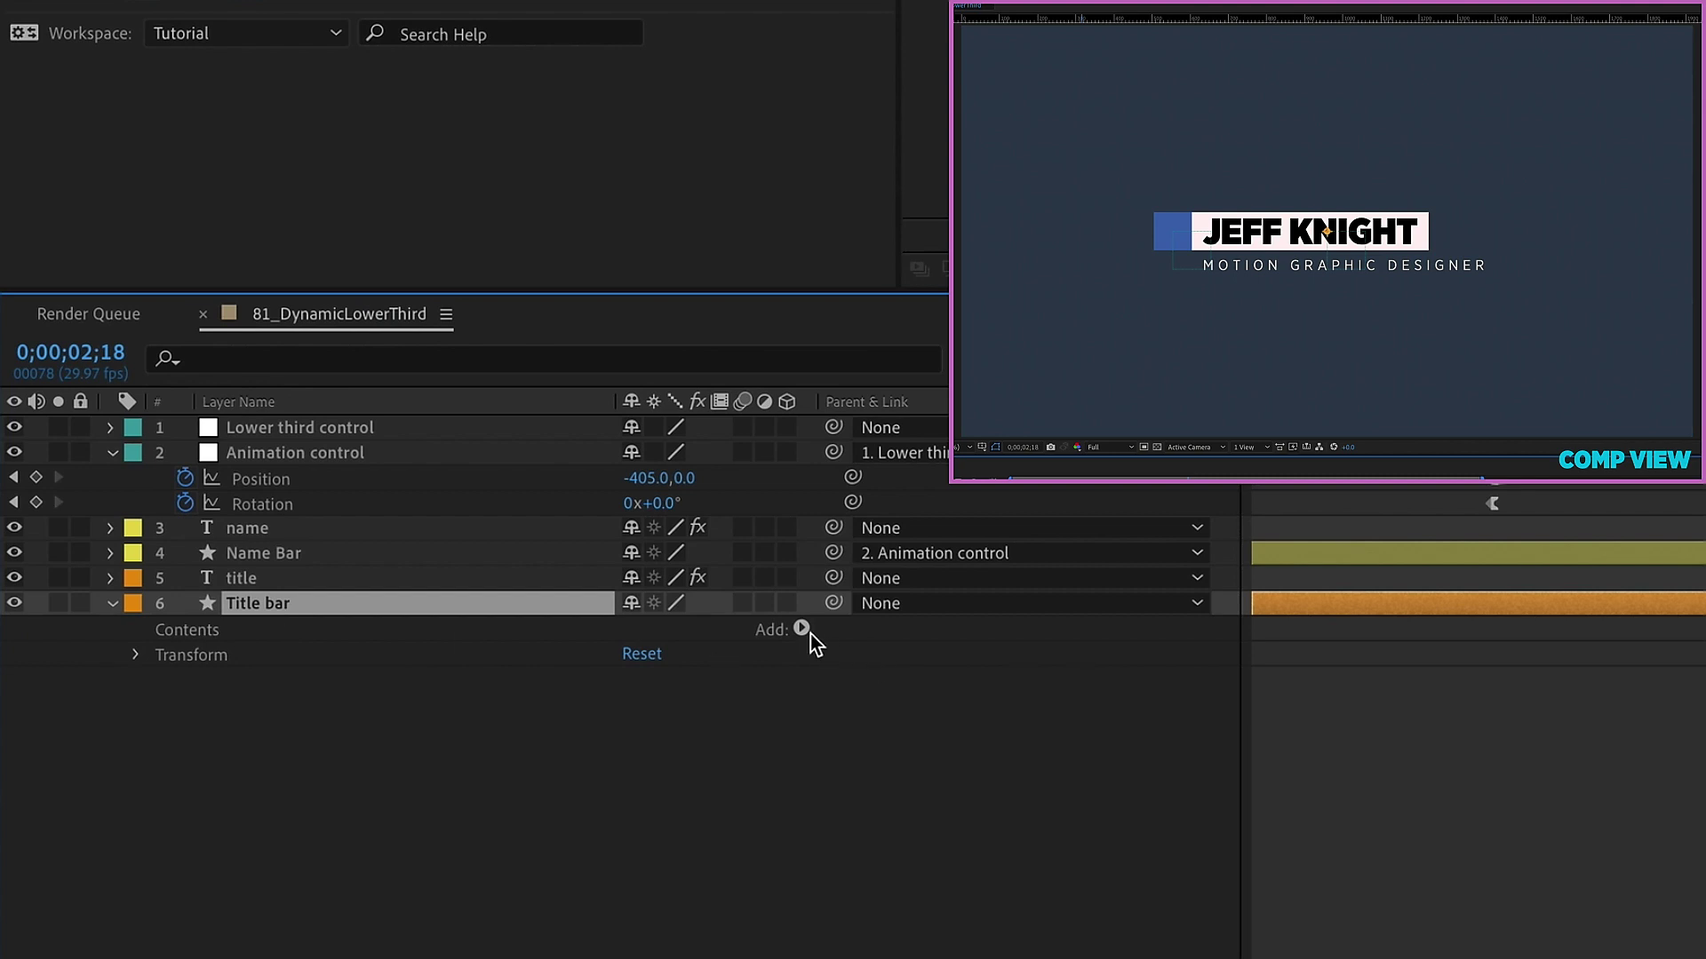
Add an empty group to the Title bar layer's contents and name it Title bar
click(810, 633)
click(850, 519)
key(Return)
text(Title bar)
key(Return)
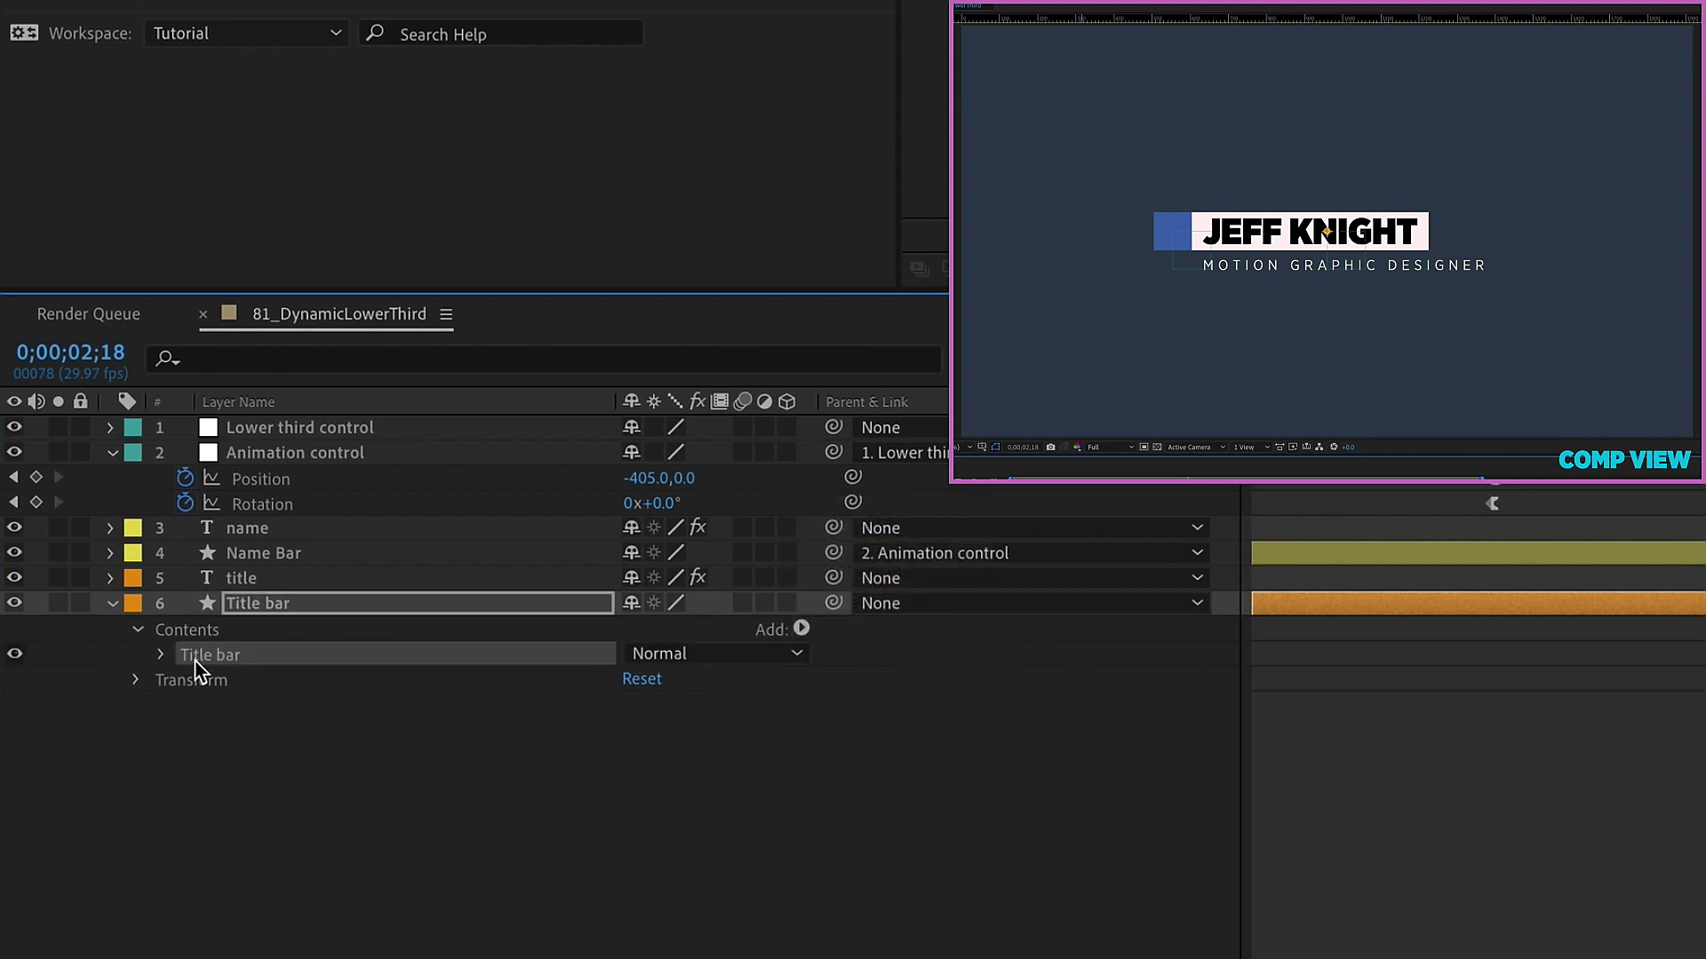
Add an empty group nested inside the Title bar group and name it Expression
click(801, 629)
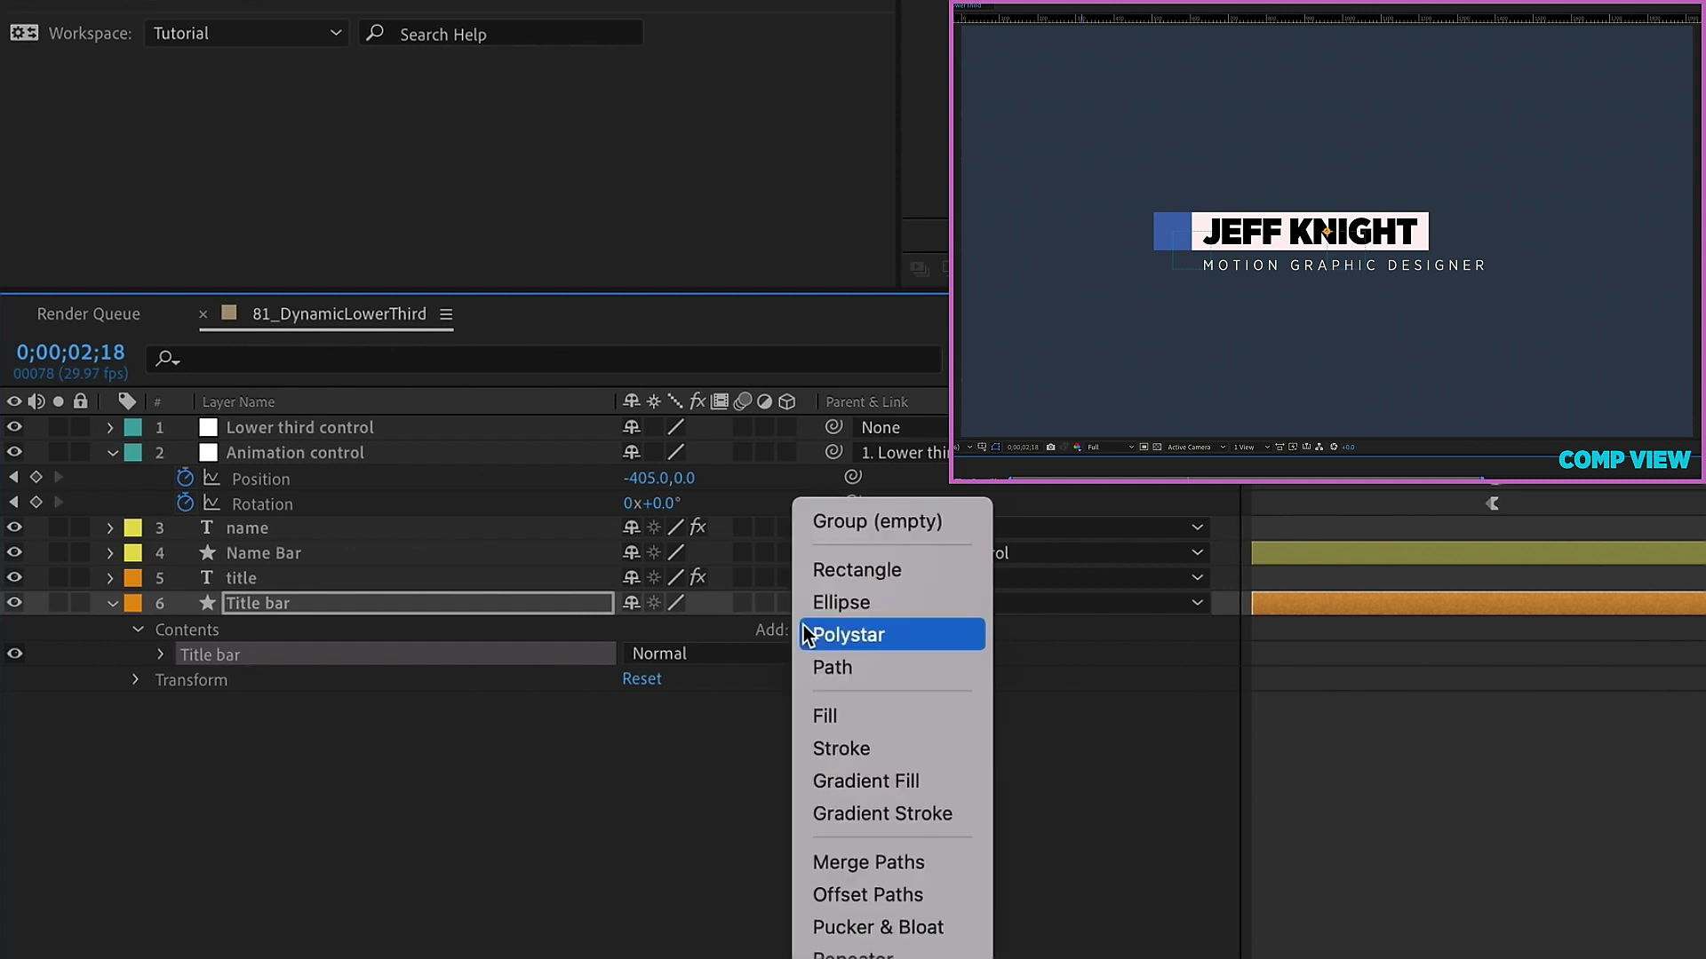
click(838, 524)
key(Return)
text(Expression)
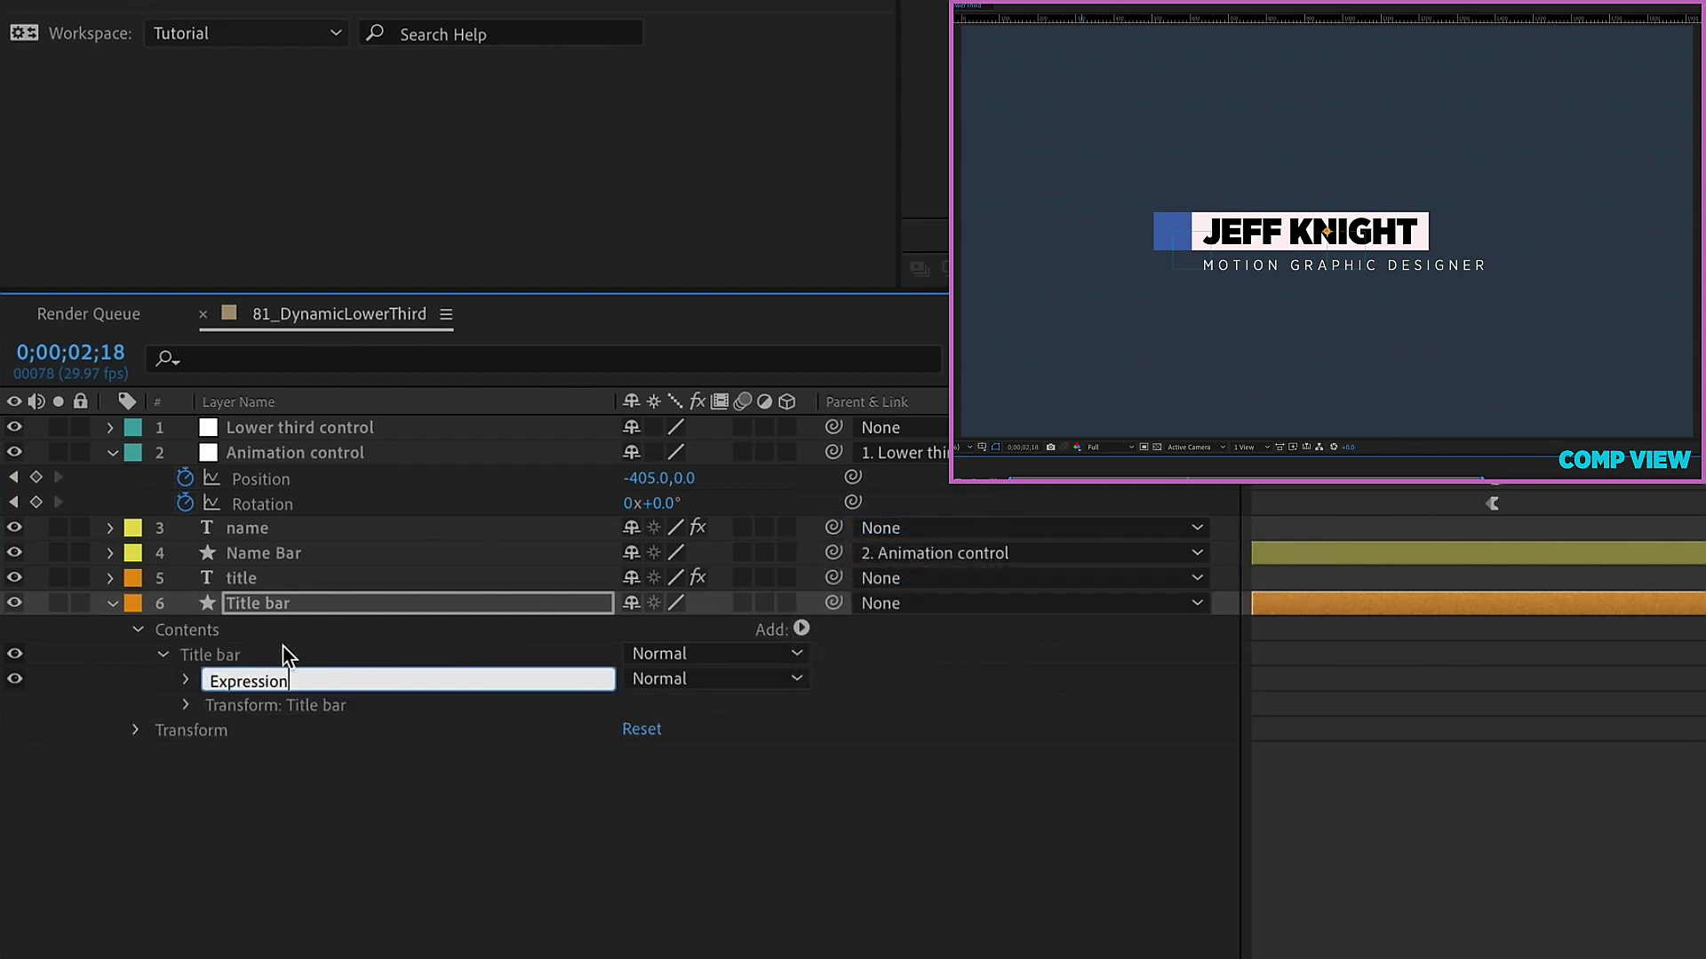
key(Return)
Add a rectangle path and a fill inside the Expression group
click(241, 686)
click(802, 629)
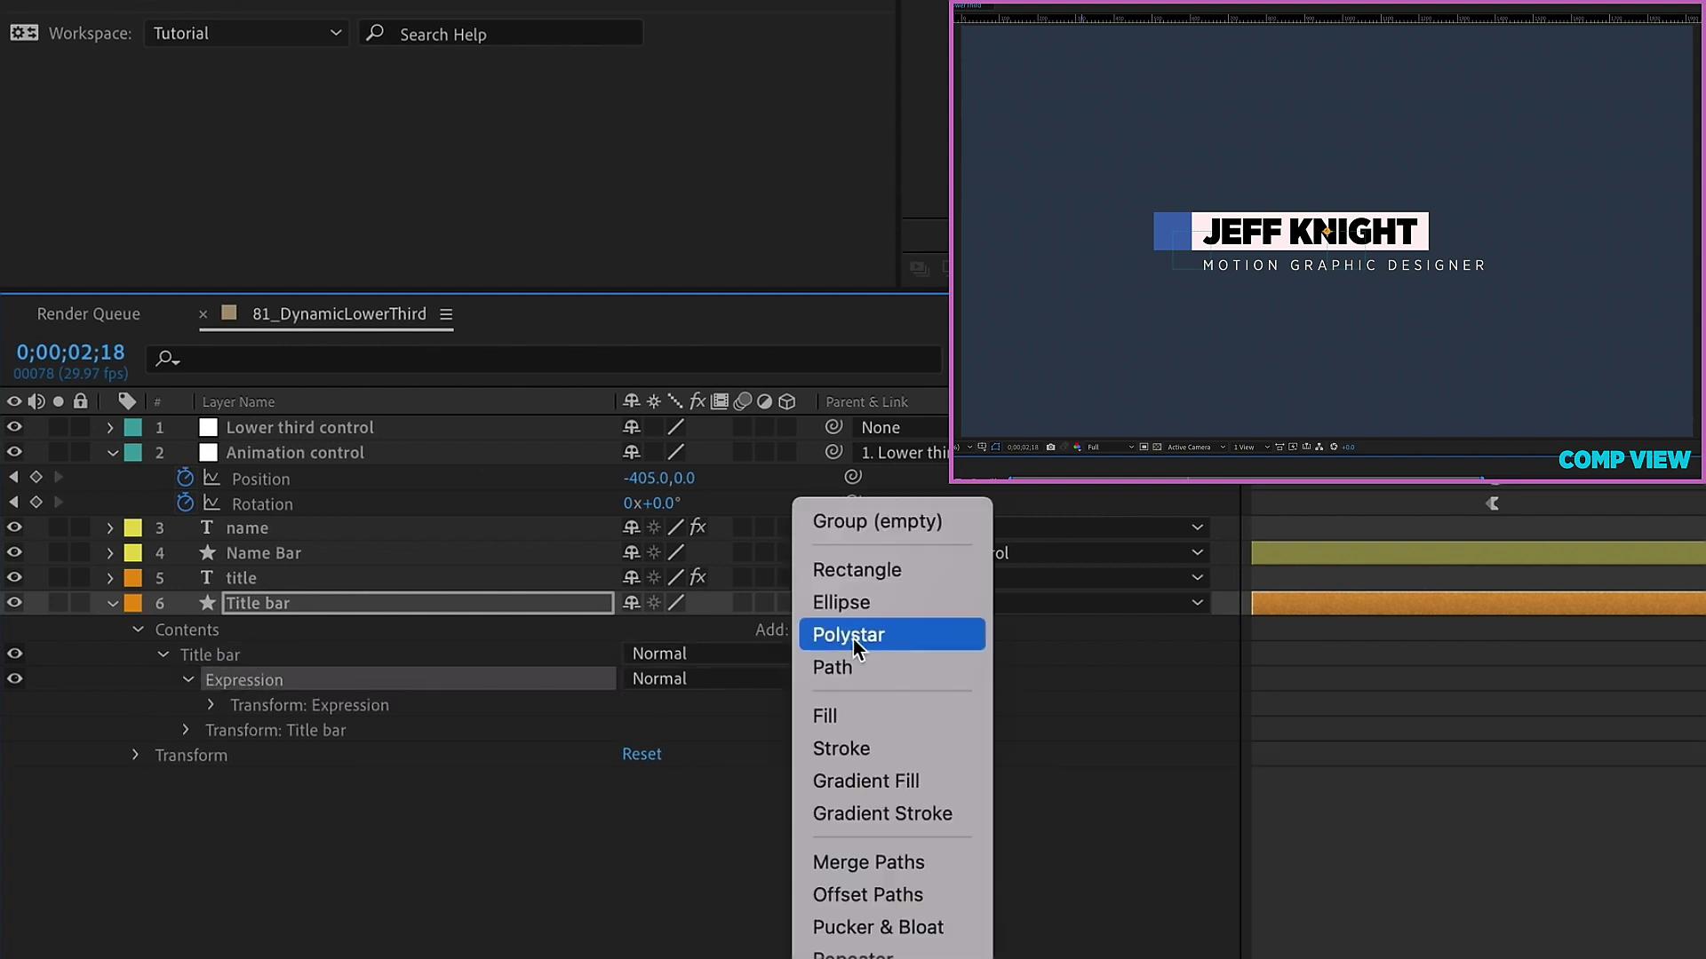
click(876, 569)
click(802, 631)
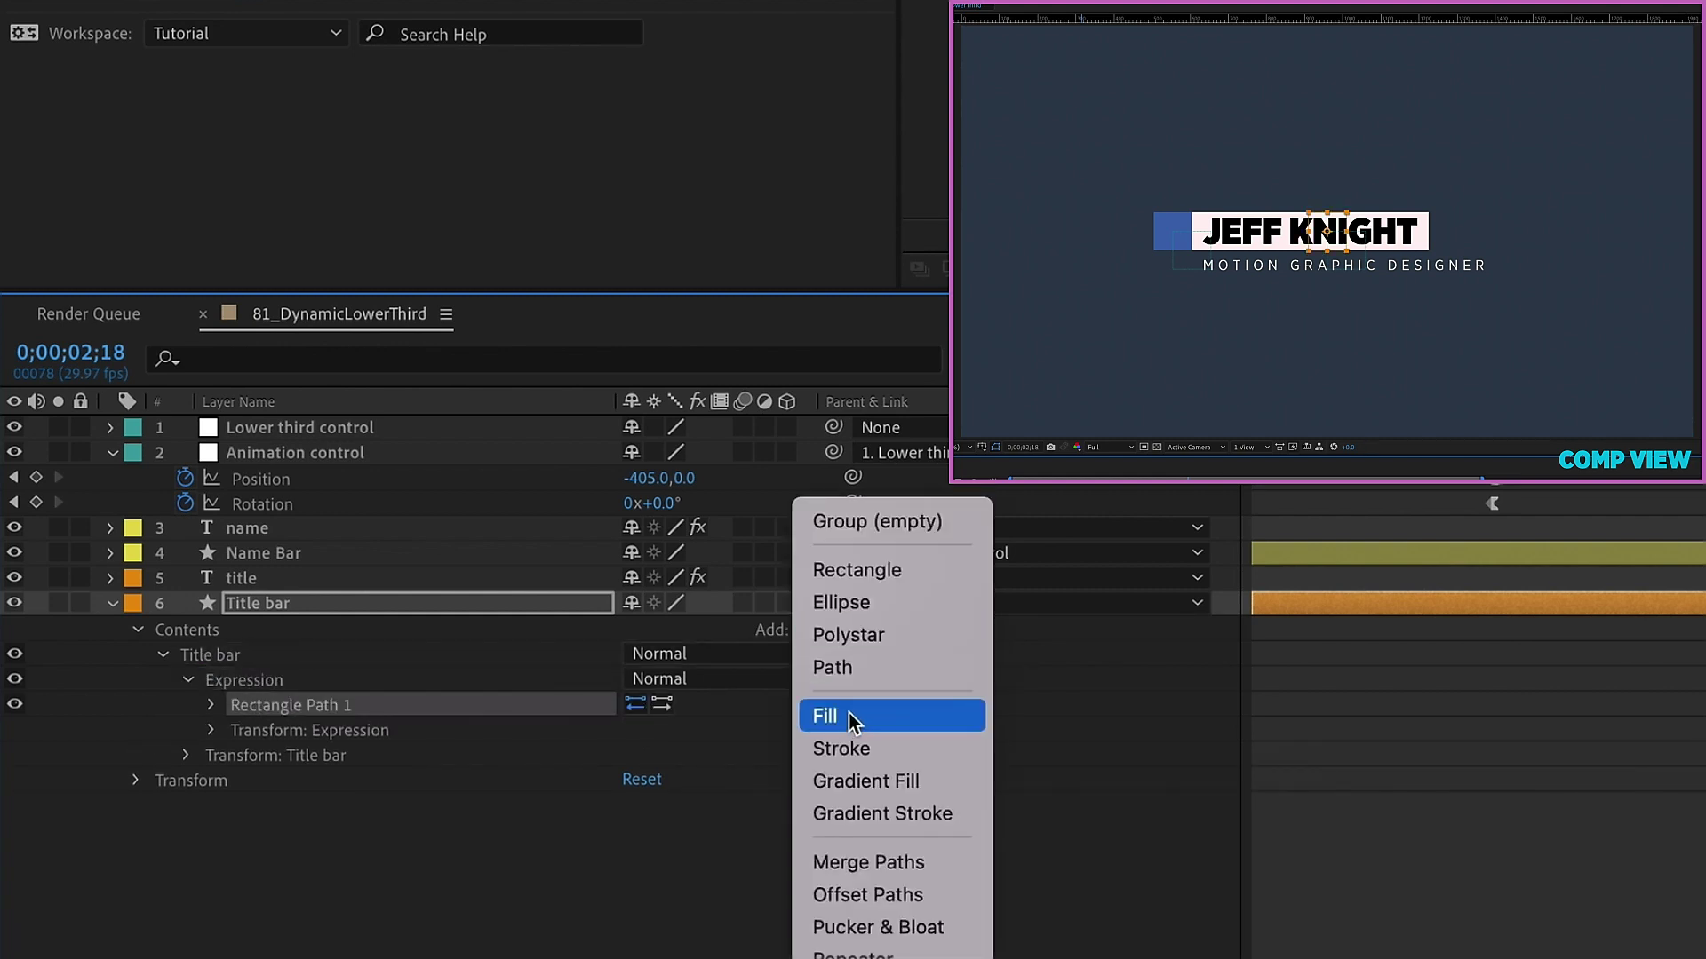
click(846, 722)
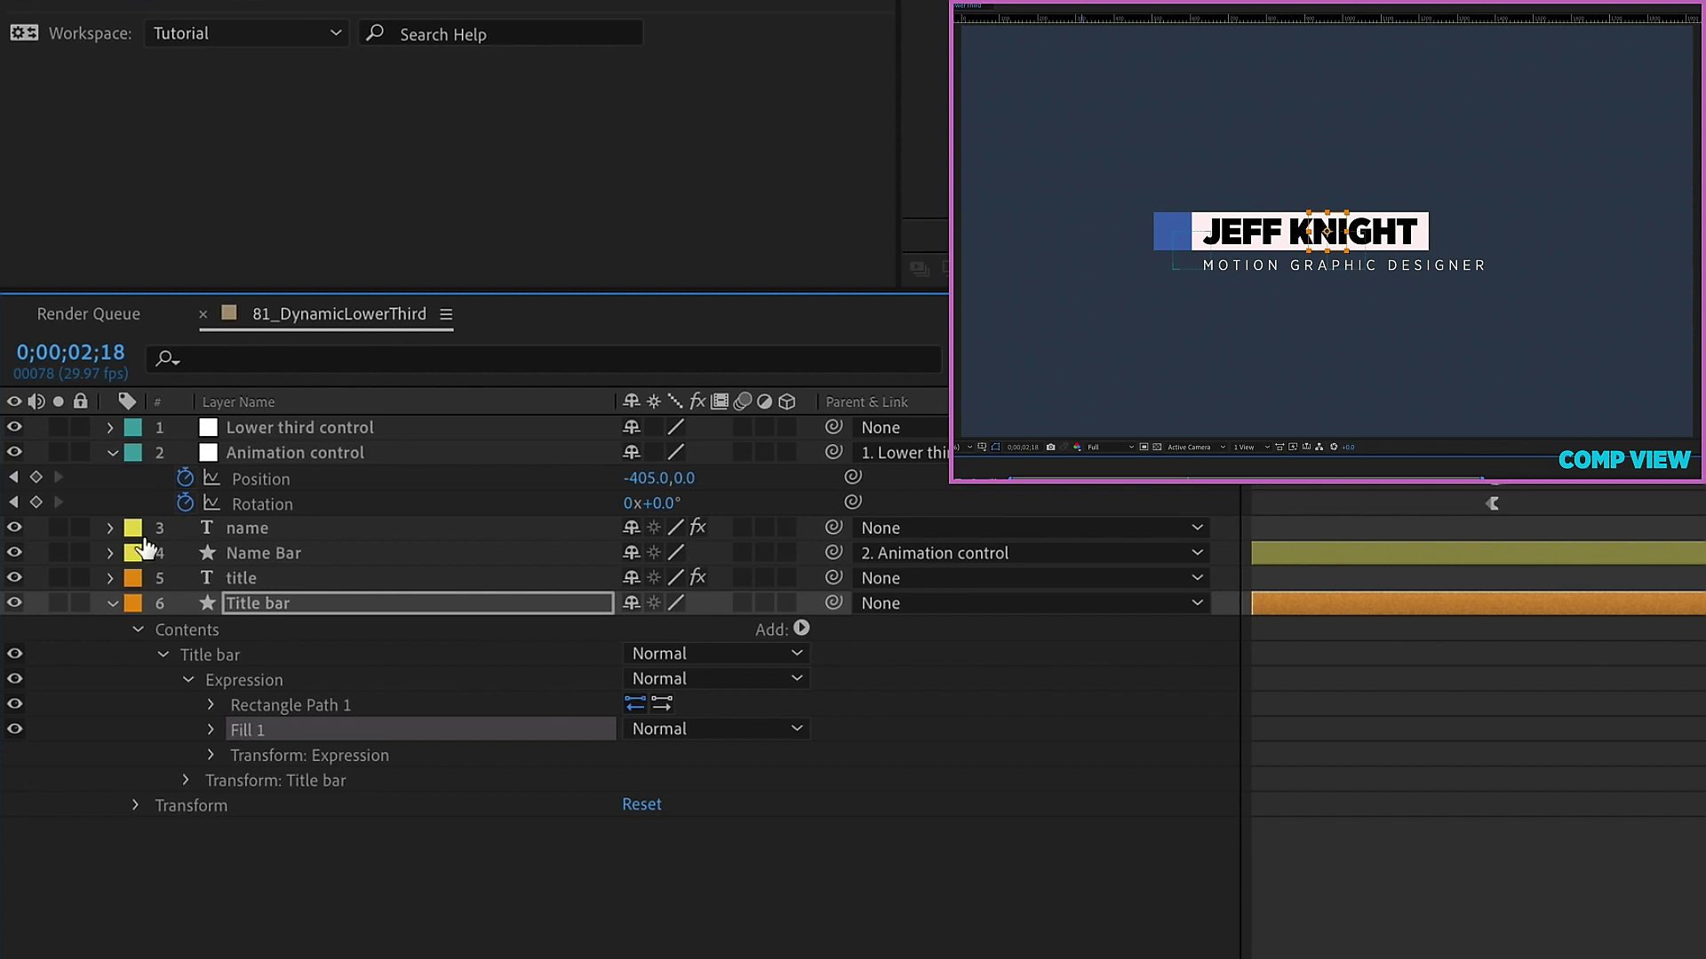
Hide the Name Bar and name layers so that the Title bar rectangle can be seen
click(221, 554)
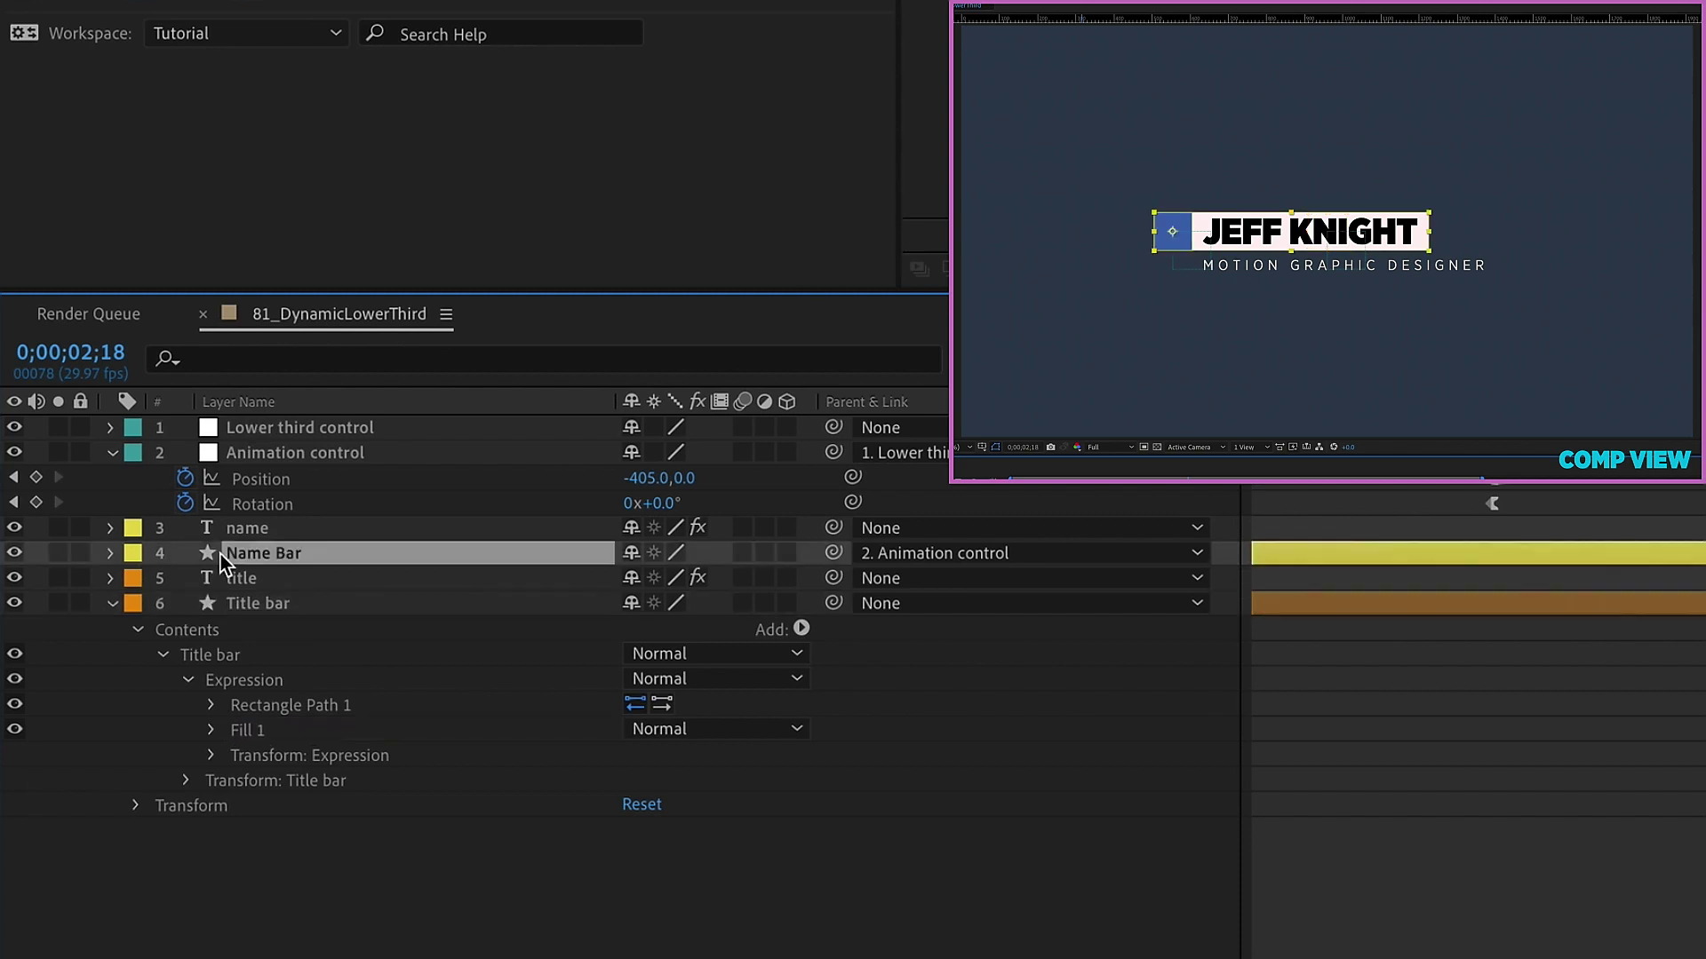
click(14, 553)
click(14, 553)
click(14, 553)
click(302, 604)
click(14, 528)
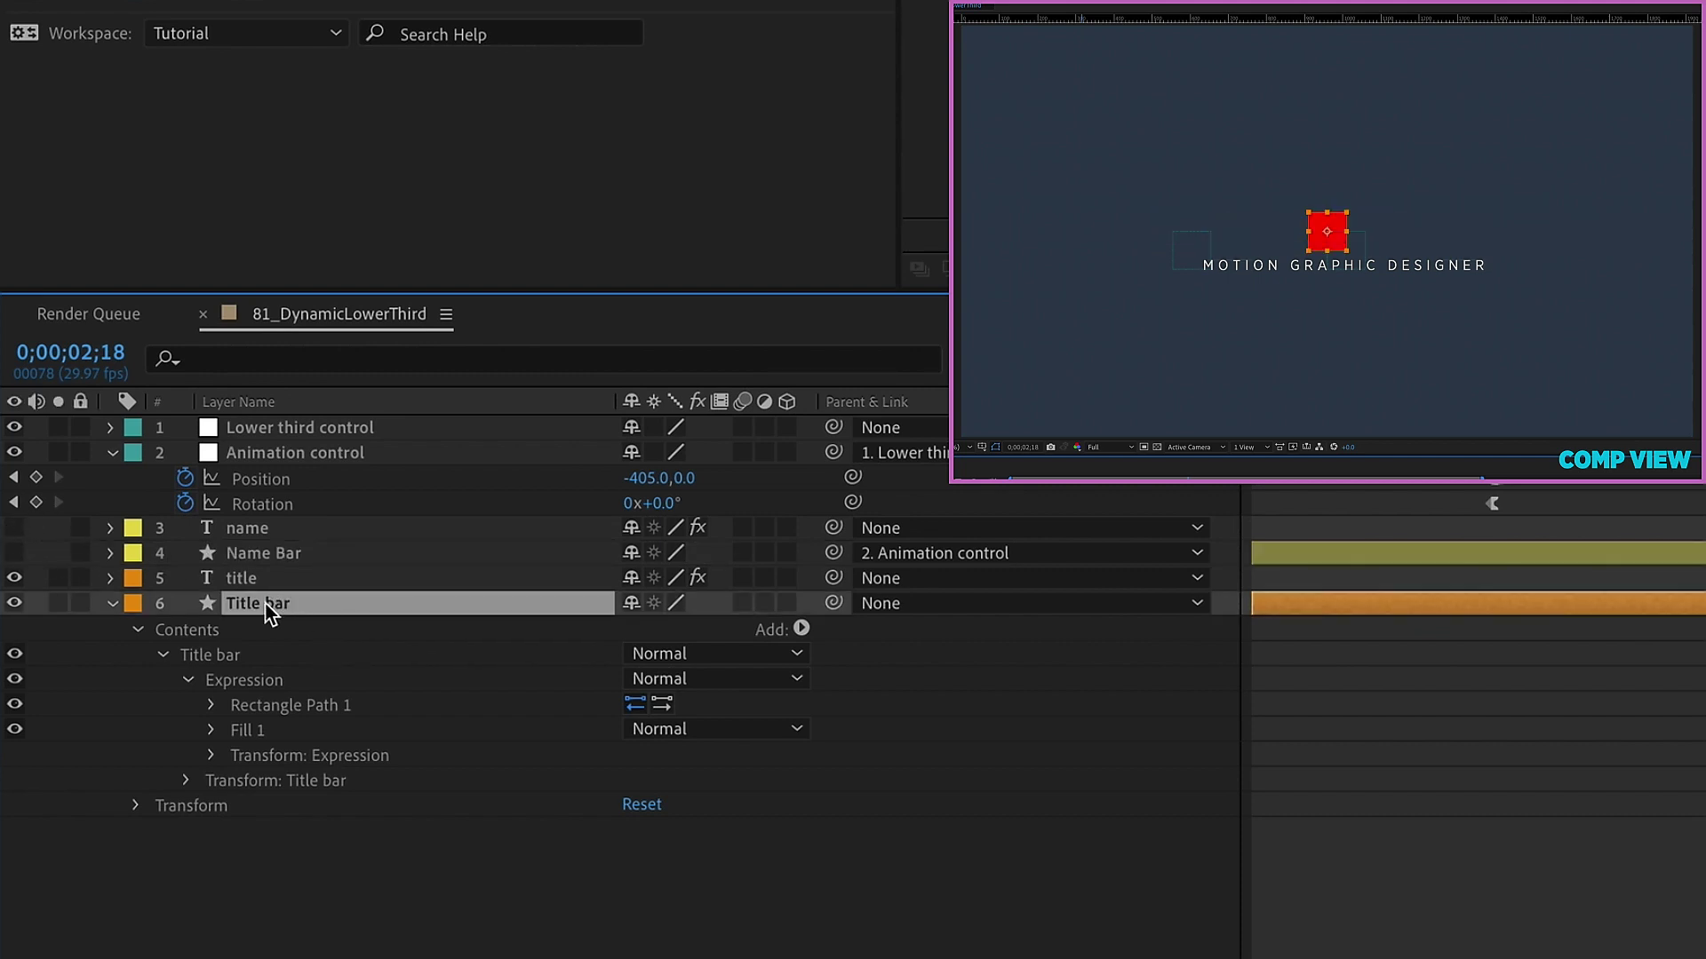
Change the Title bar rectangle's fill color to a dark blue
click(142, 180)
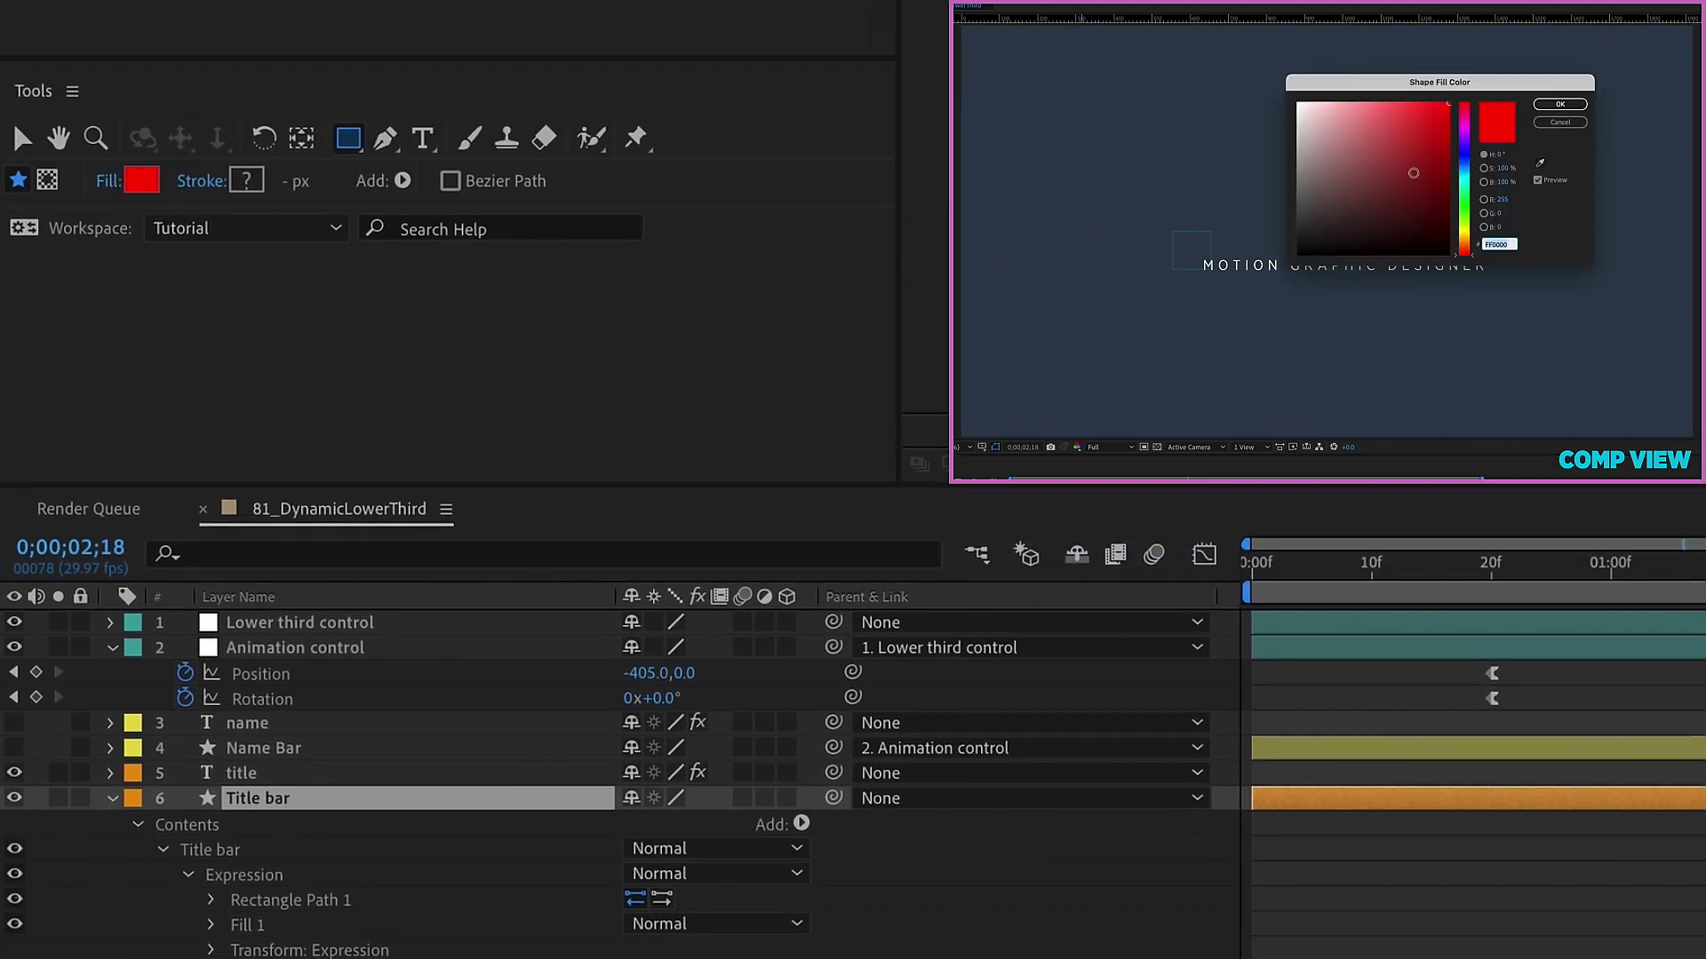
click(1457, 159)
click(1408, 176)
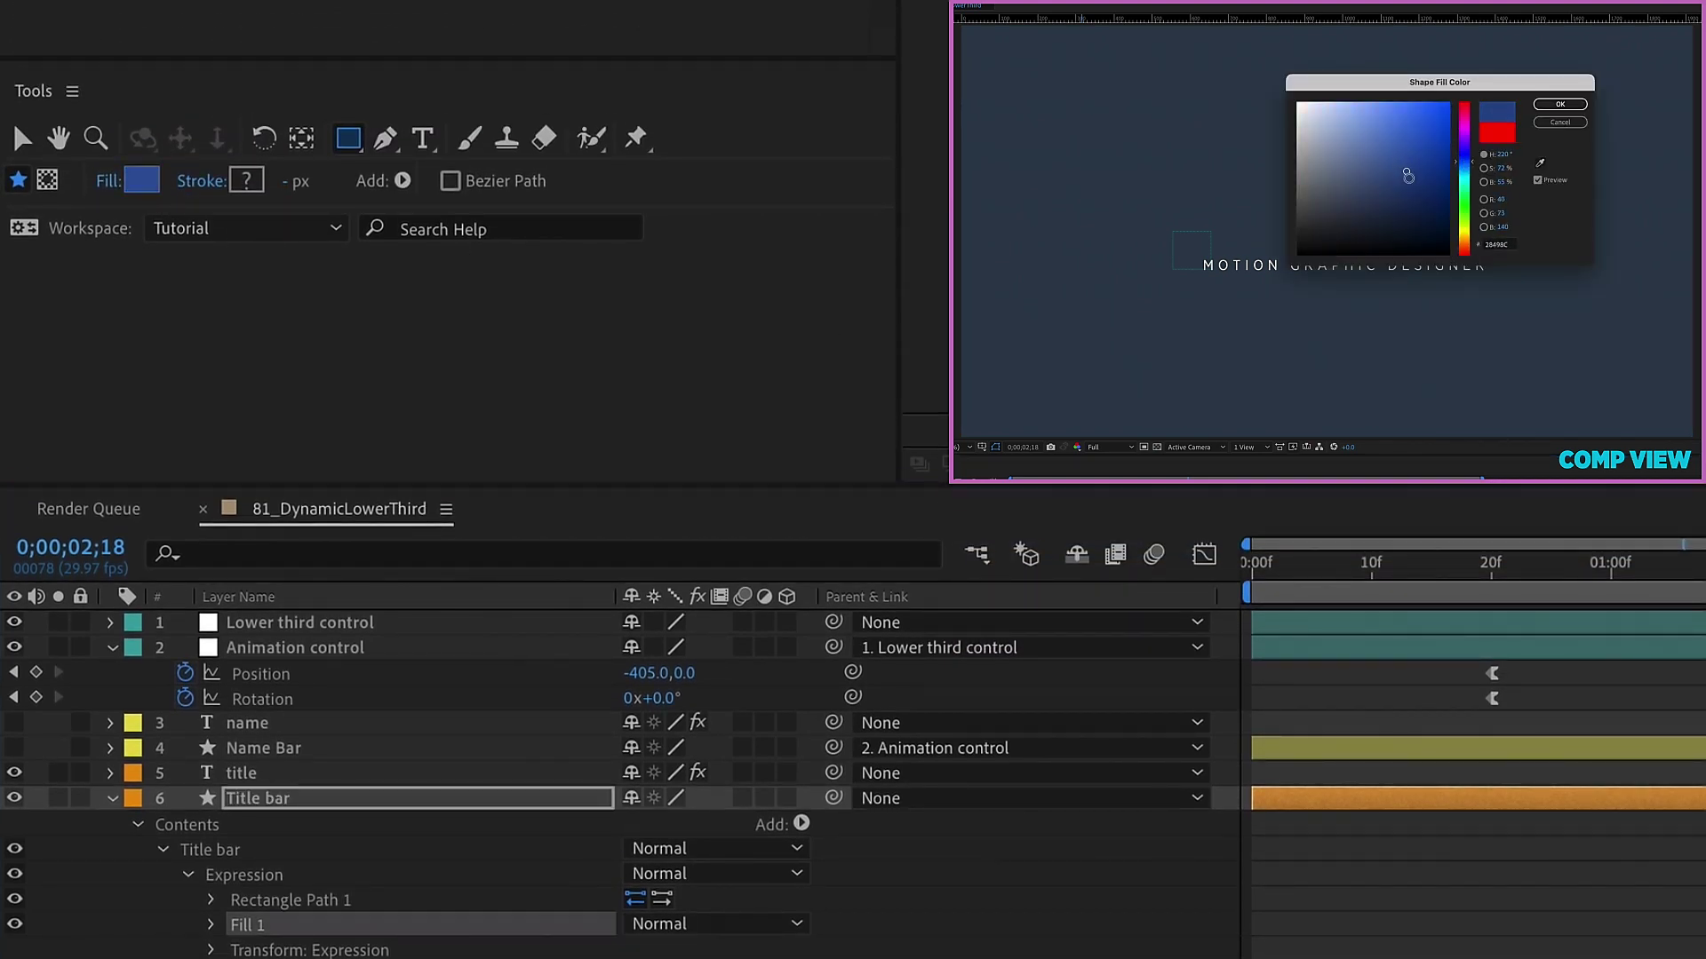
click(1560, 104)
Set both the anchor point and the position of the Expression group's transform to -50, 0
click(288, 900)
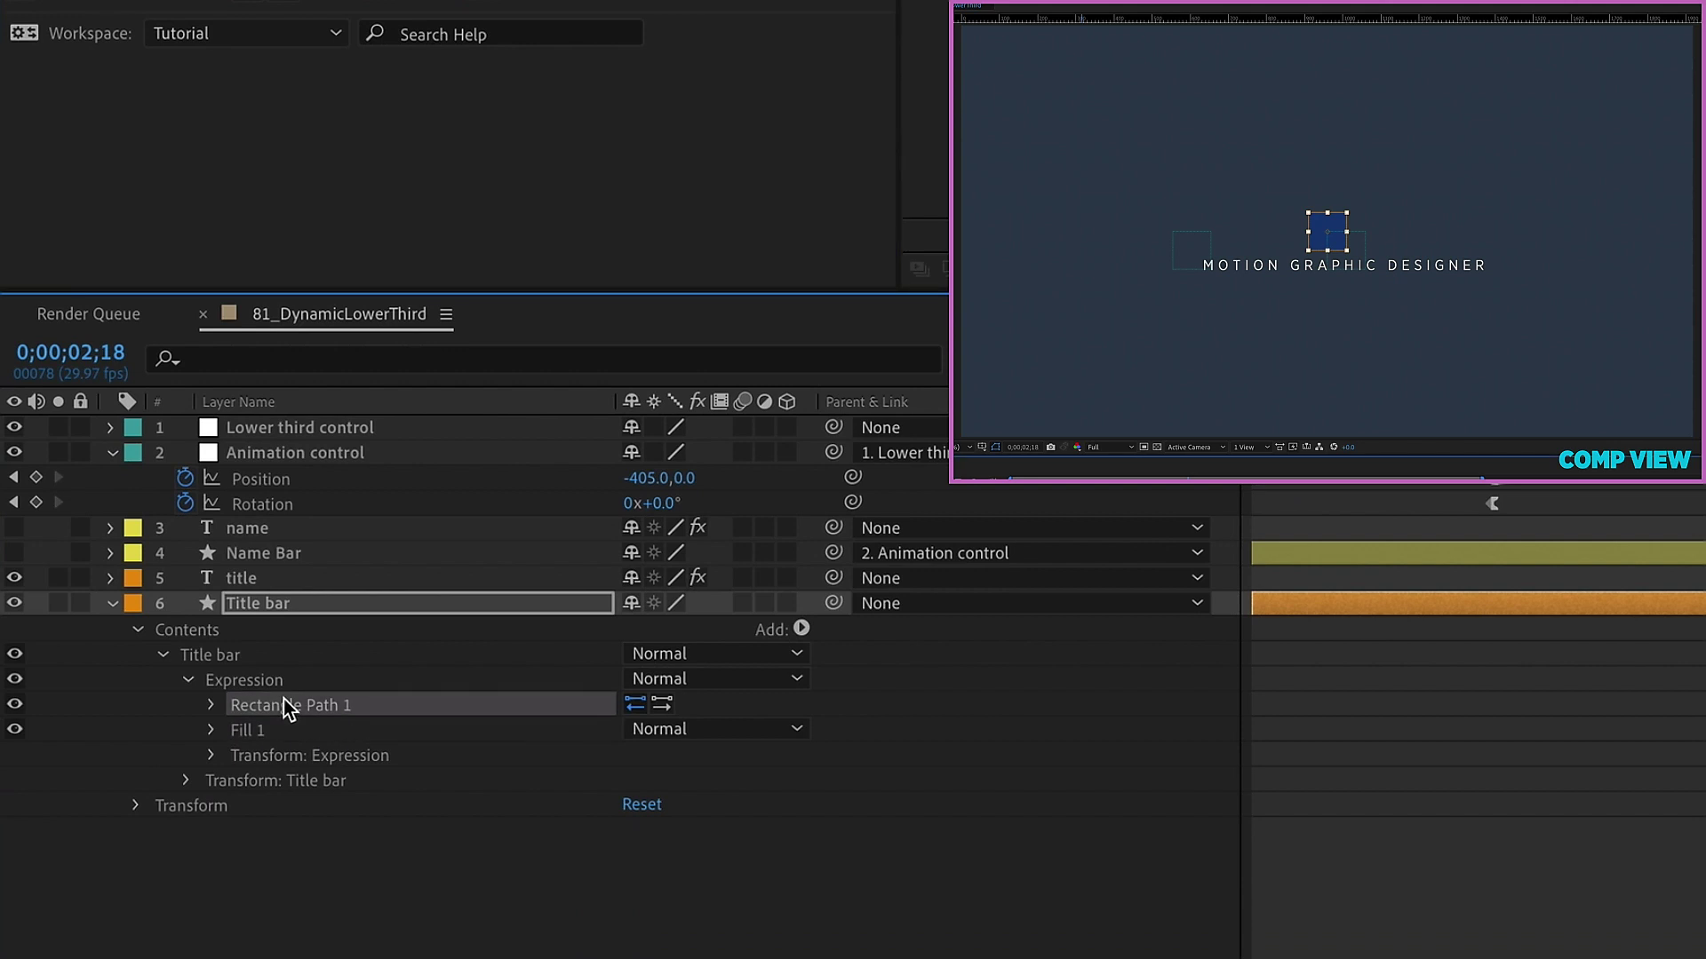
click(212, 705)
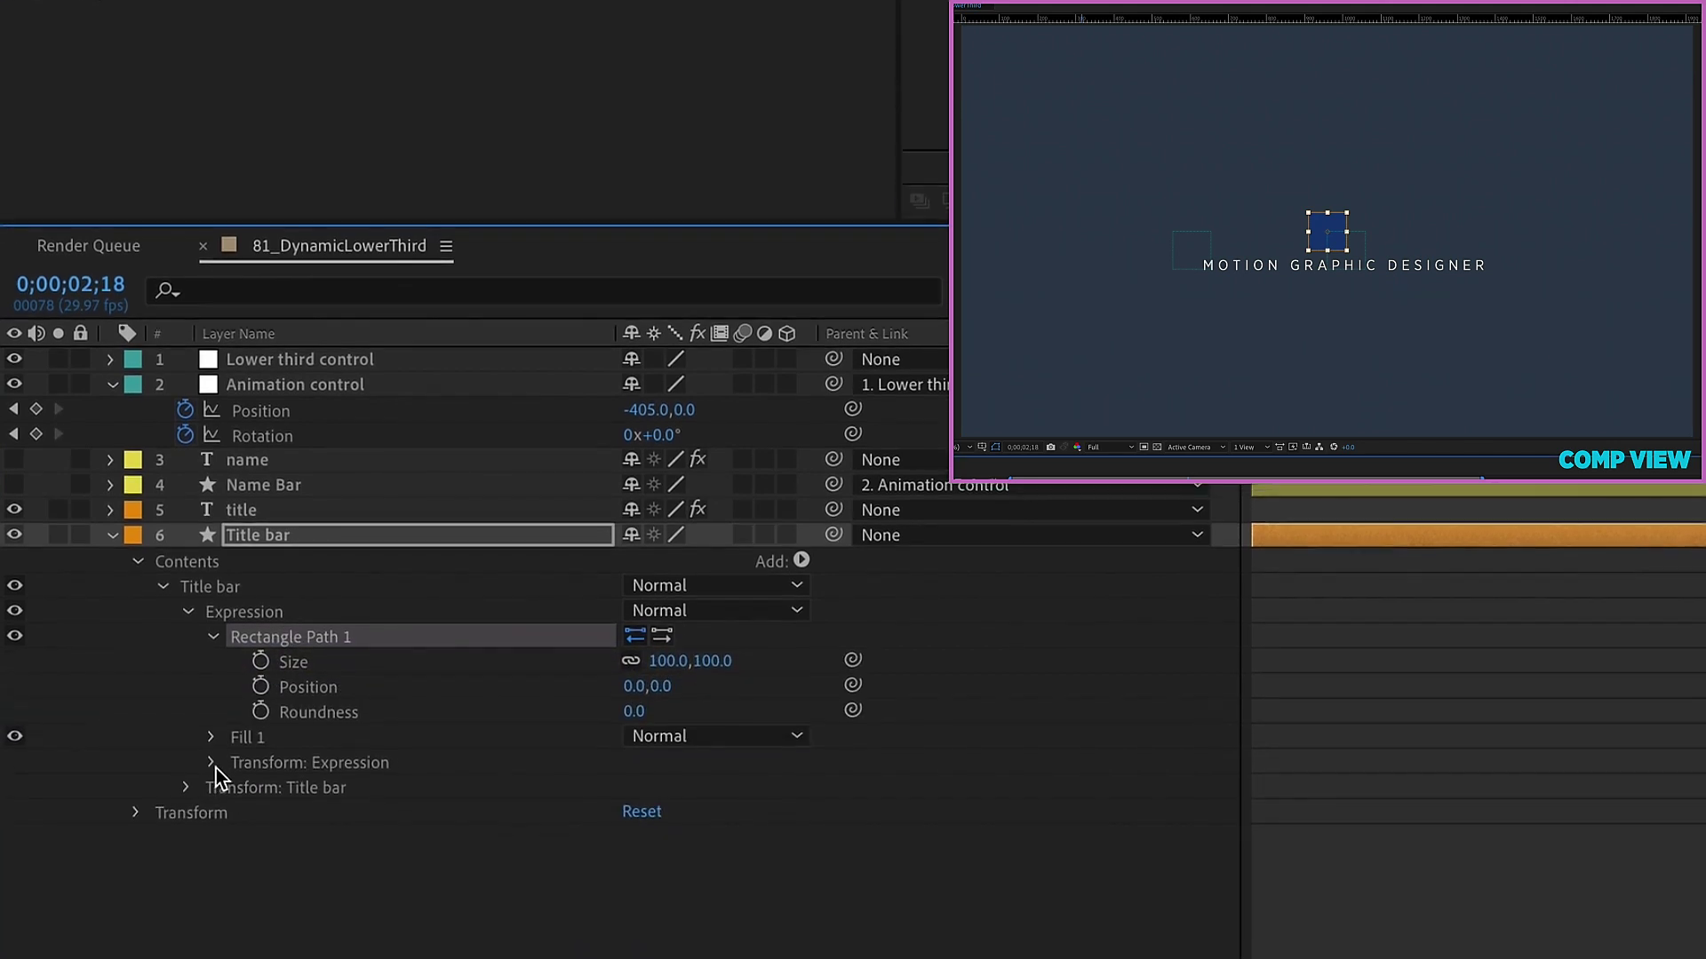
click(211, 770)
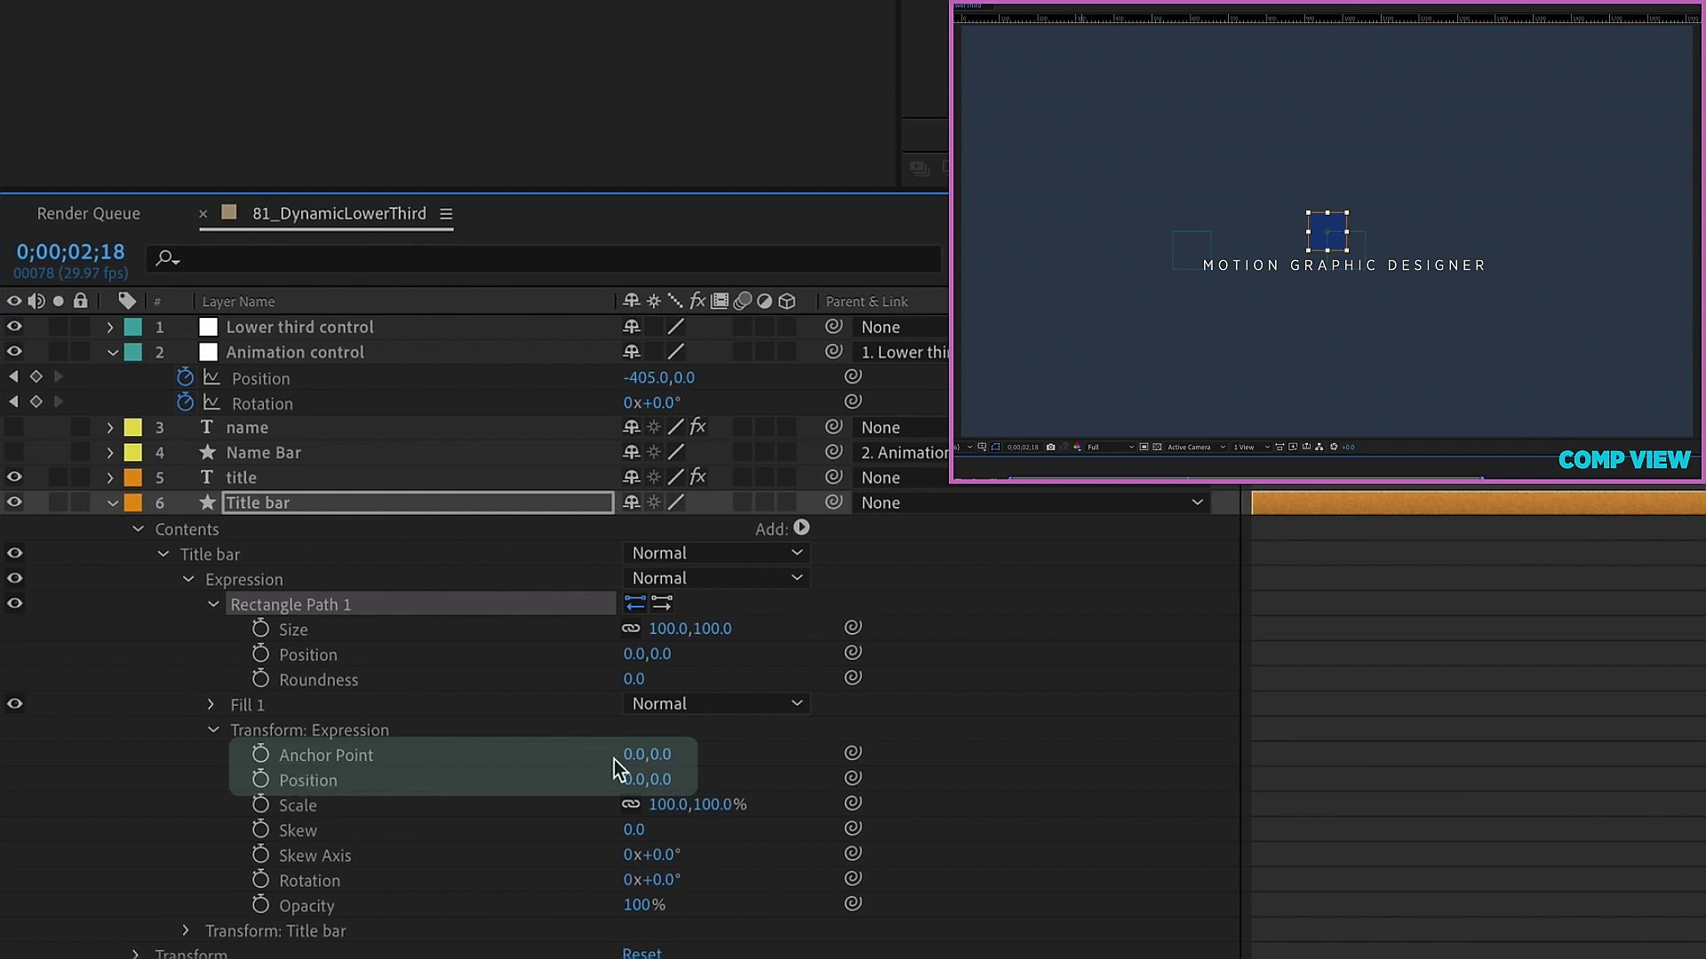
click(627, 755)
text(-50)
click(636, 779)
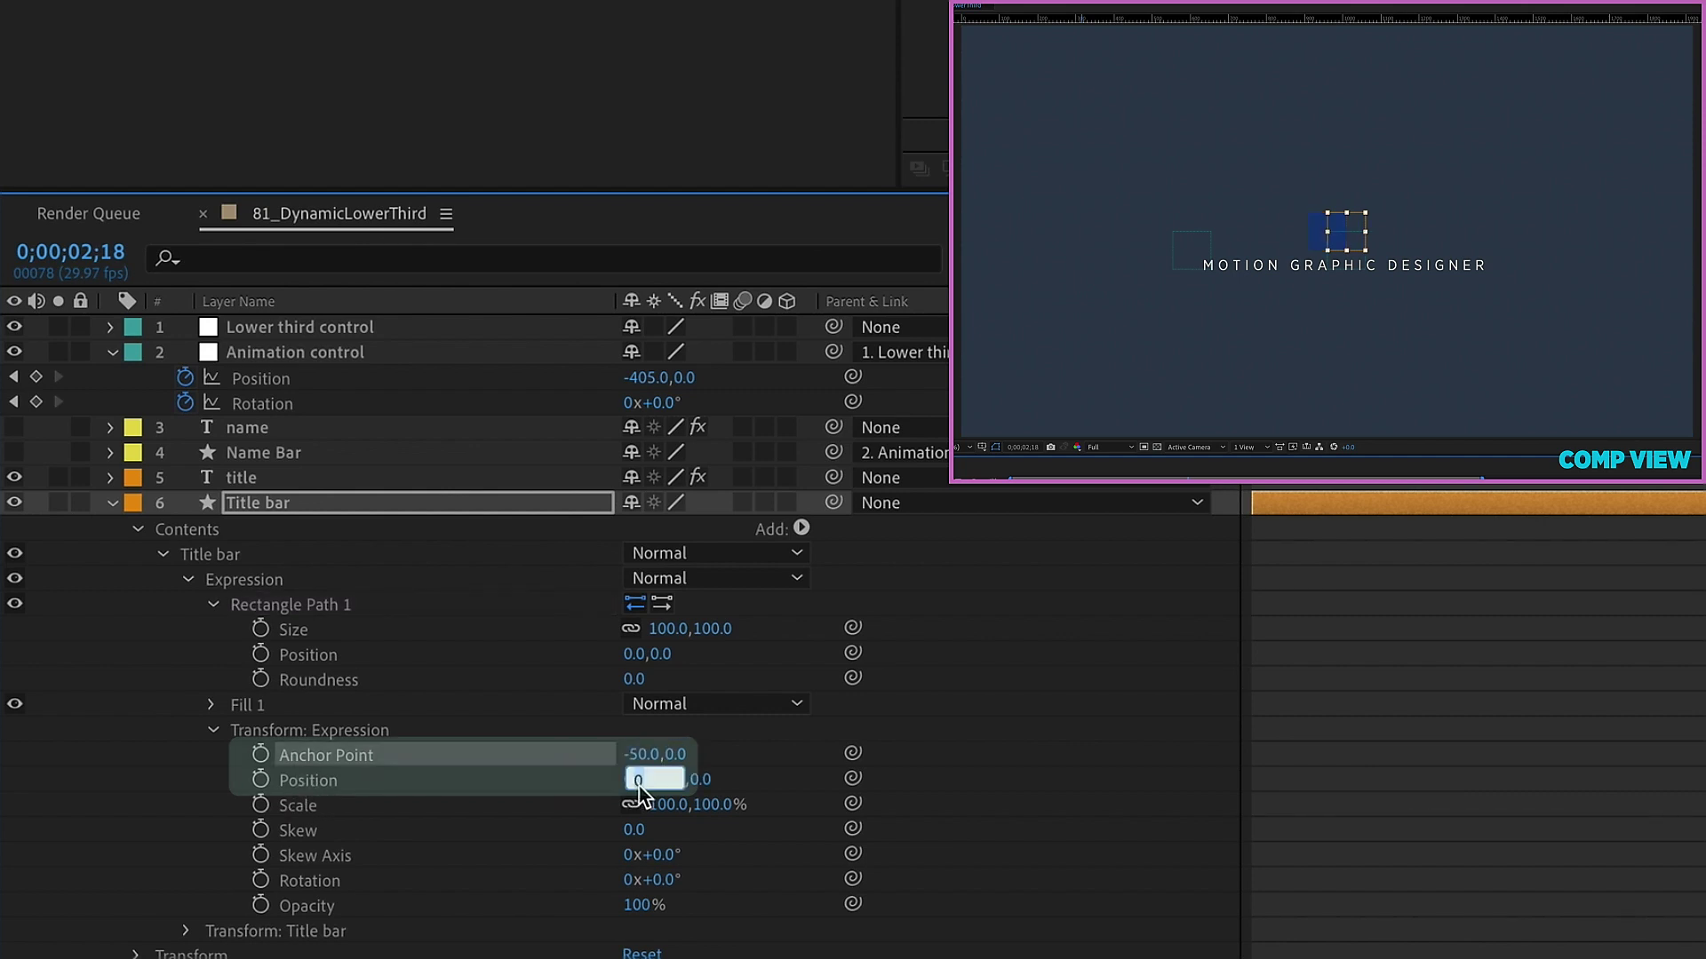
text(-50)
key(Return)
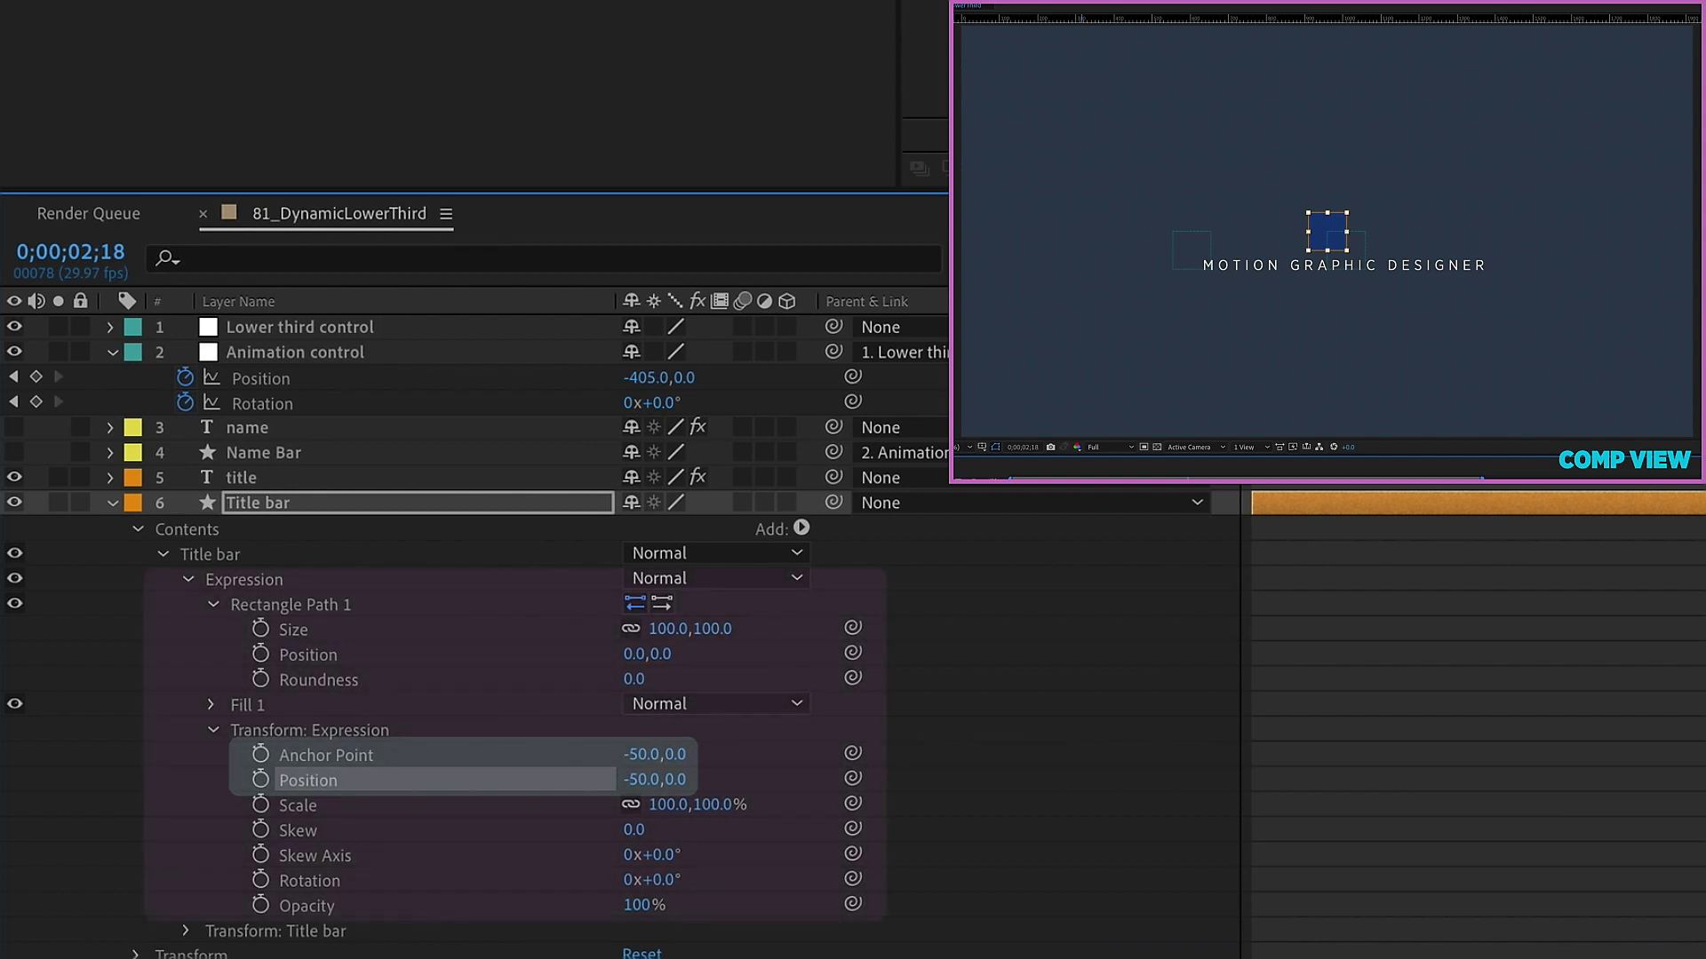
Collapse the Expression group and set both the anchor point and the position of the Title bar group's transform to -50, 0
click(293, 730)
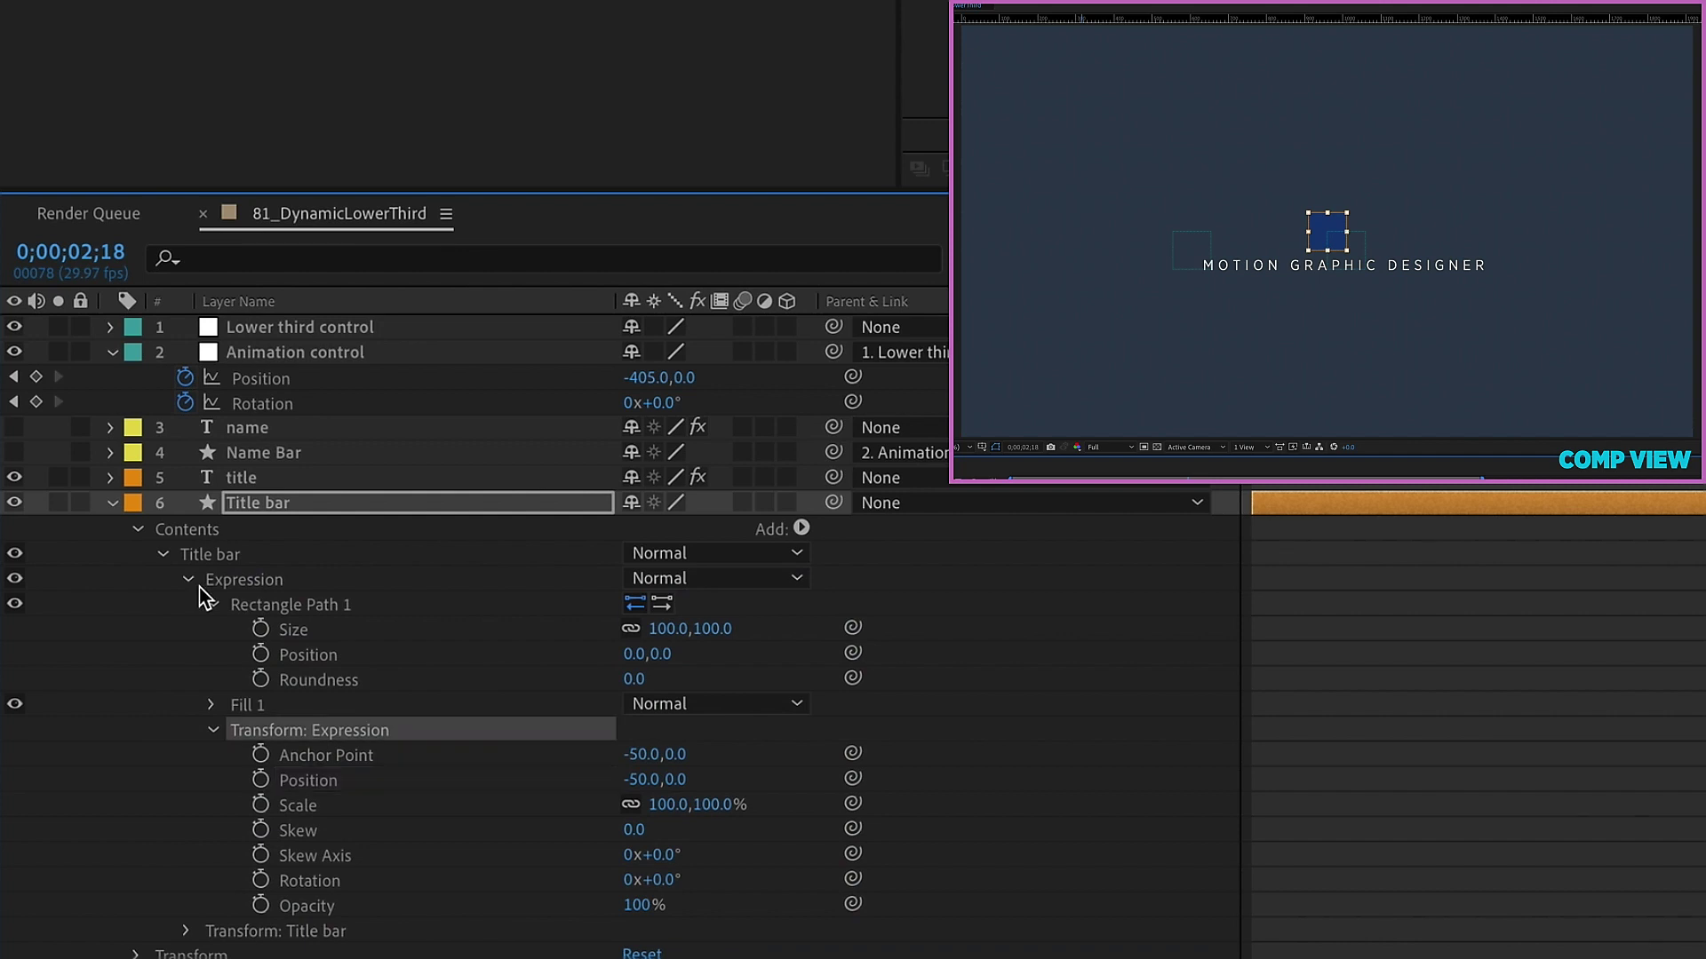
click(224, 559)
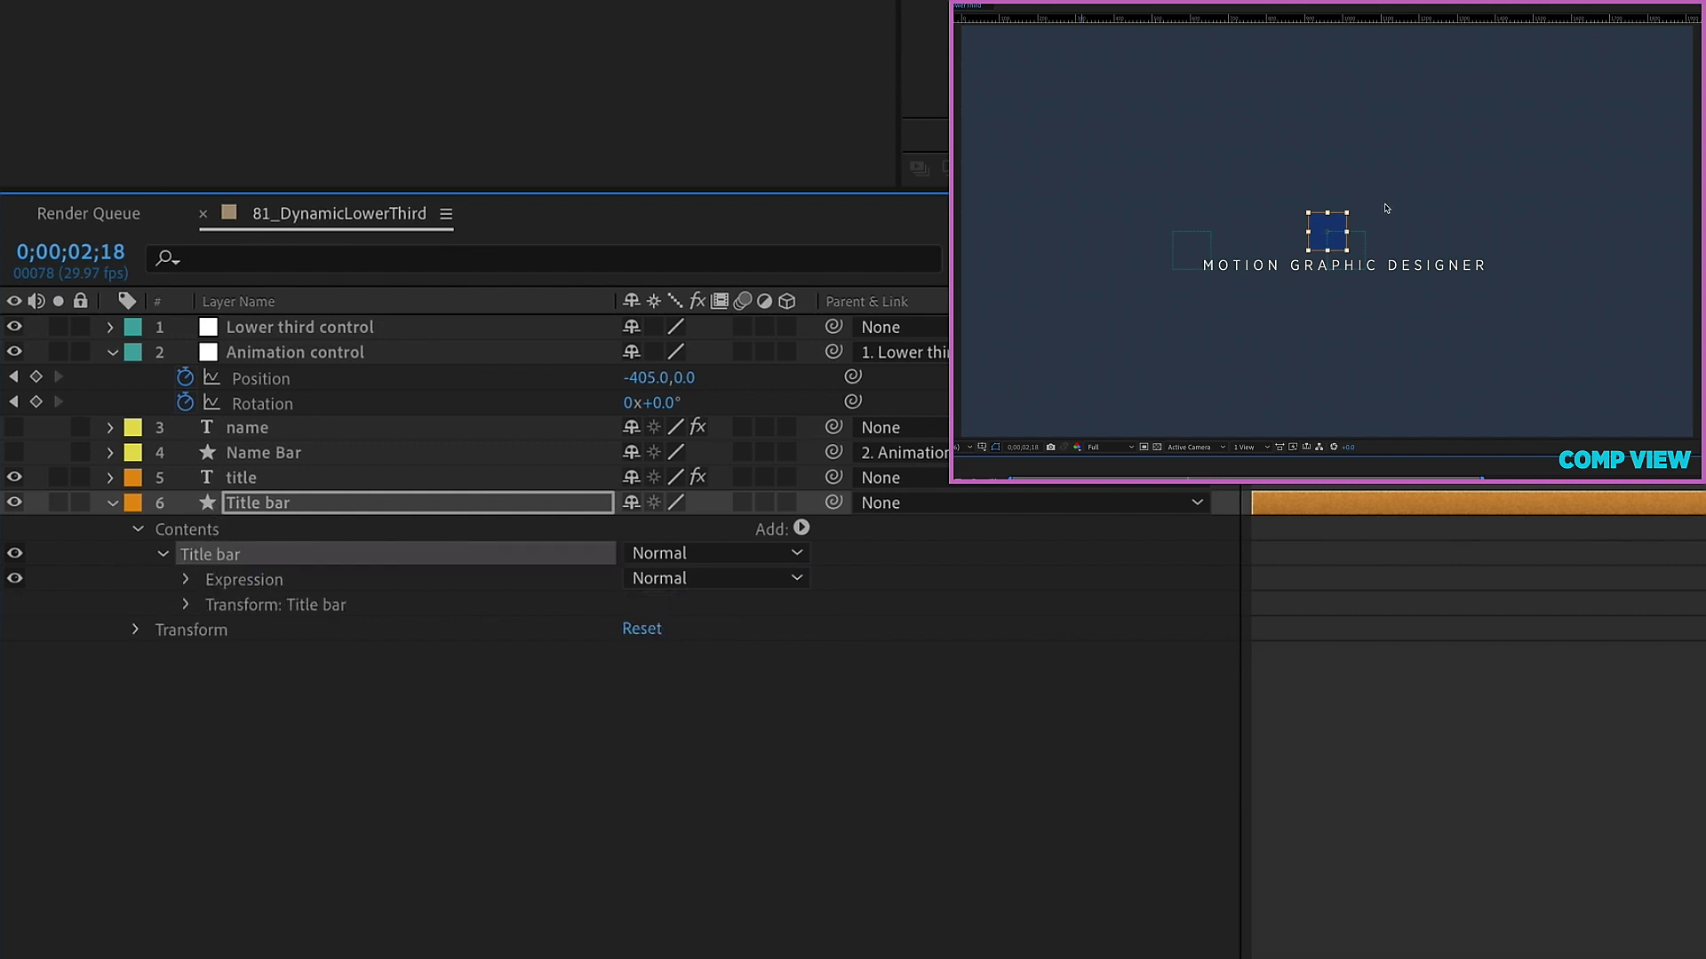
scroll(1333, 232, up, 3)
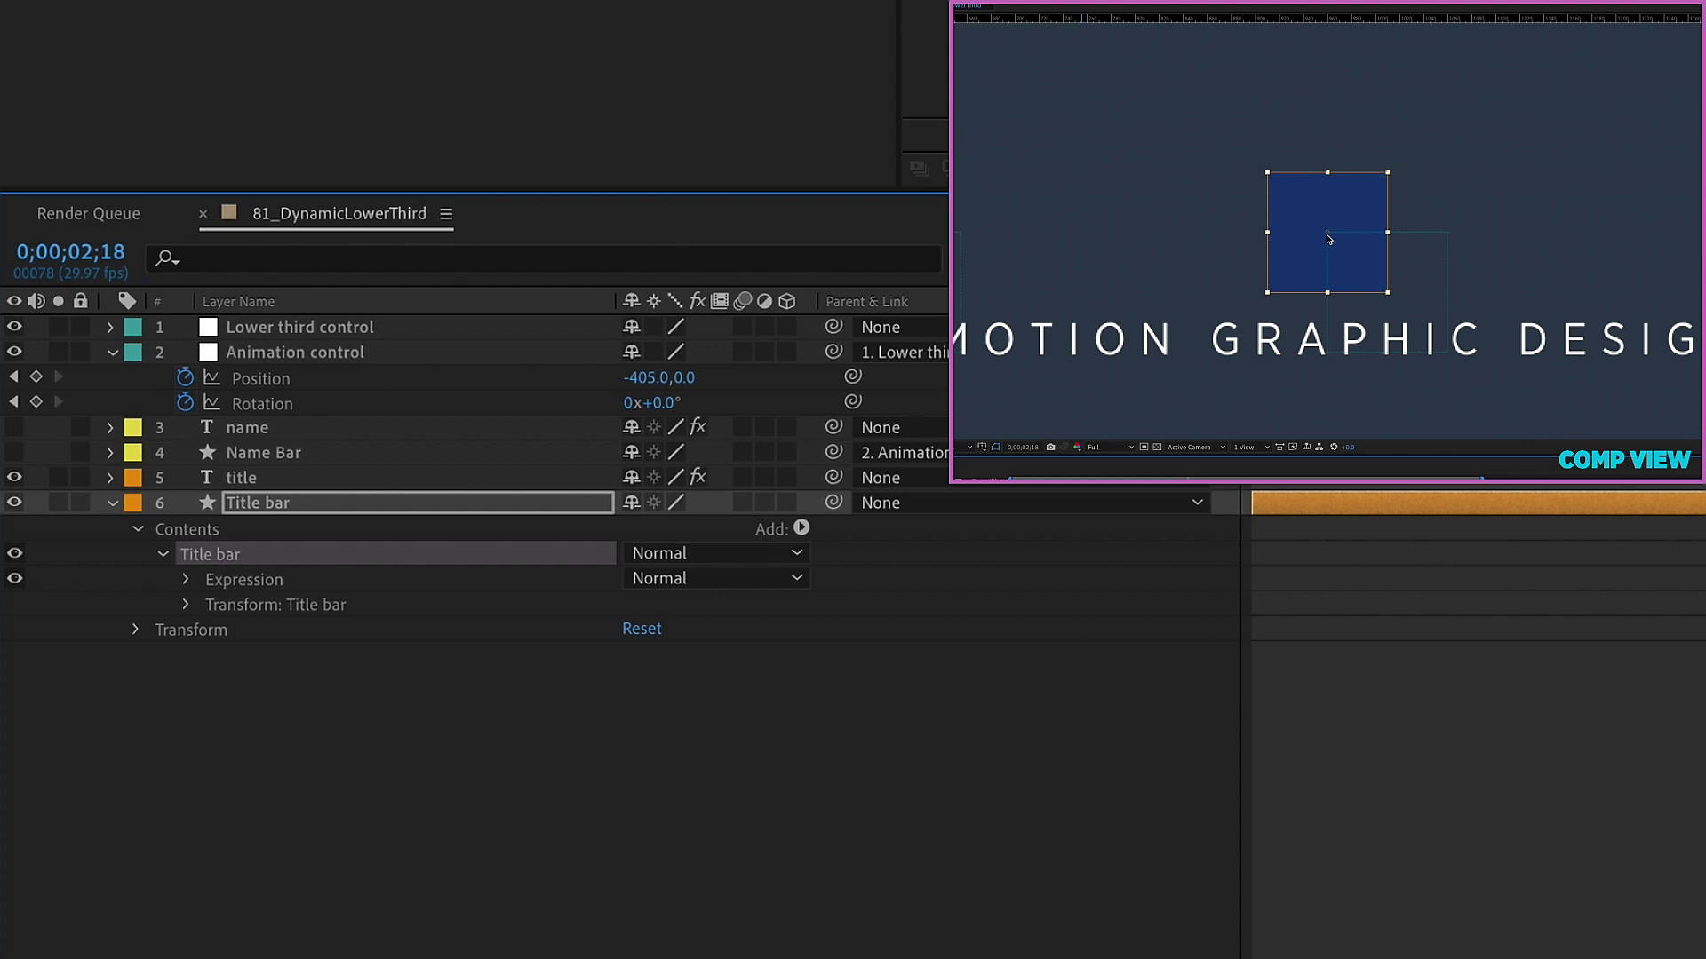
click(188, 609)
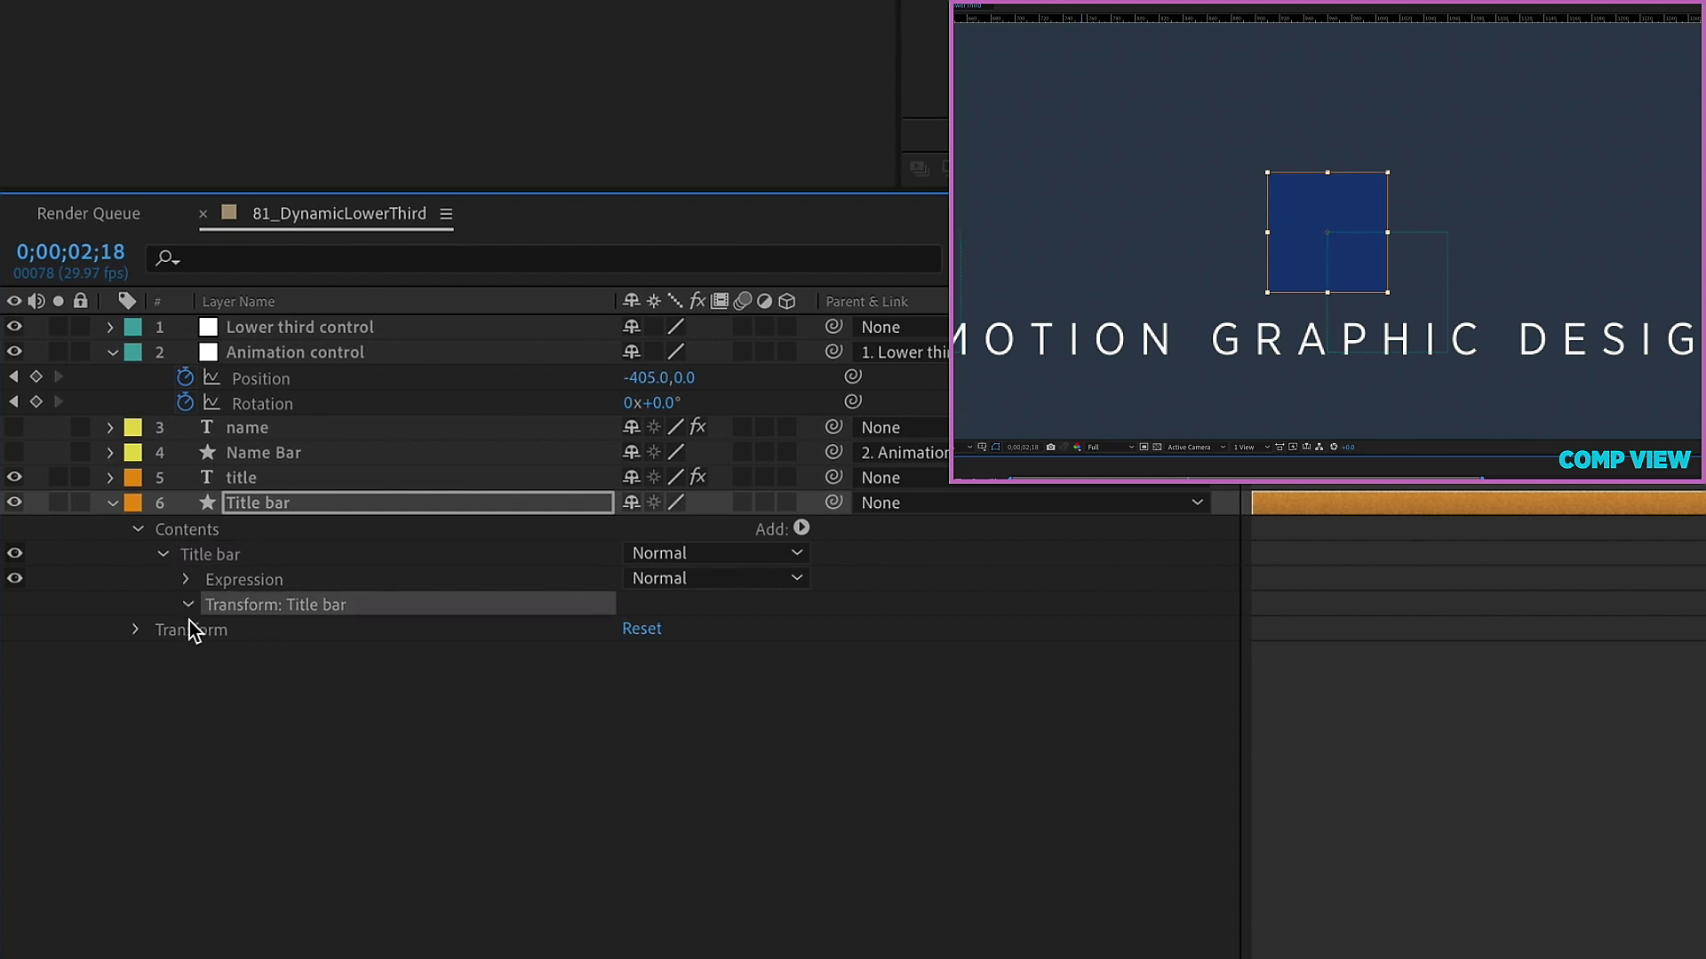
click(186, 608)
click(635, 629)
text(-50)
key(Return)
click(634, 654)
text(-50)
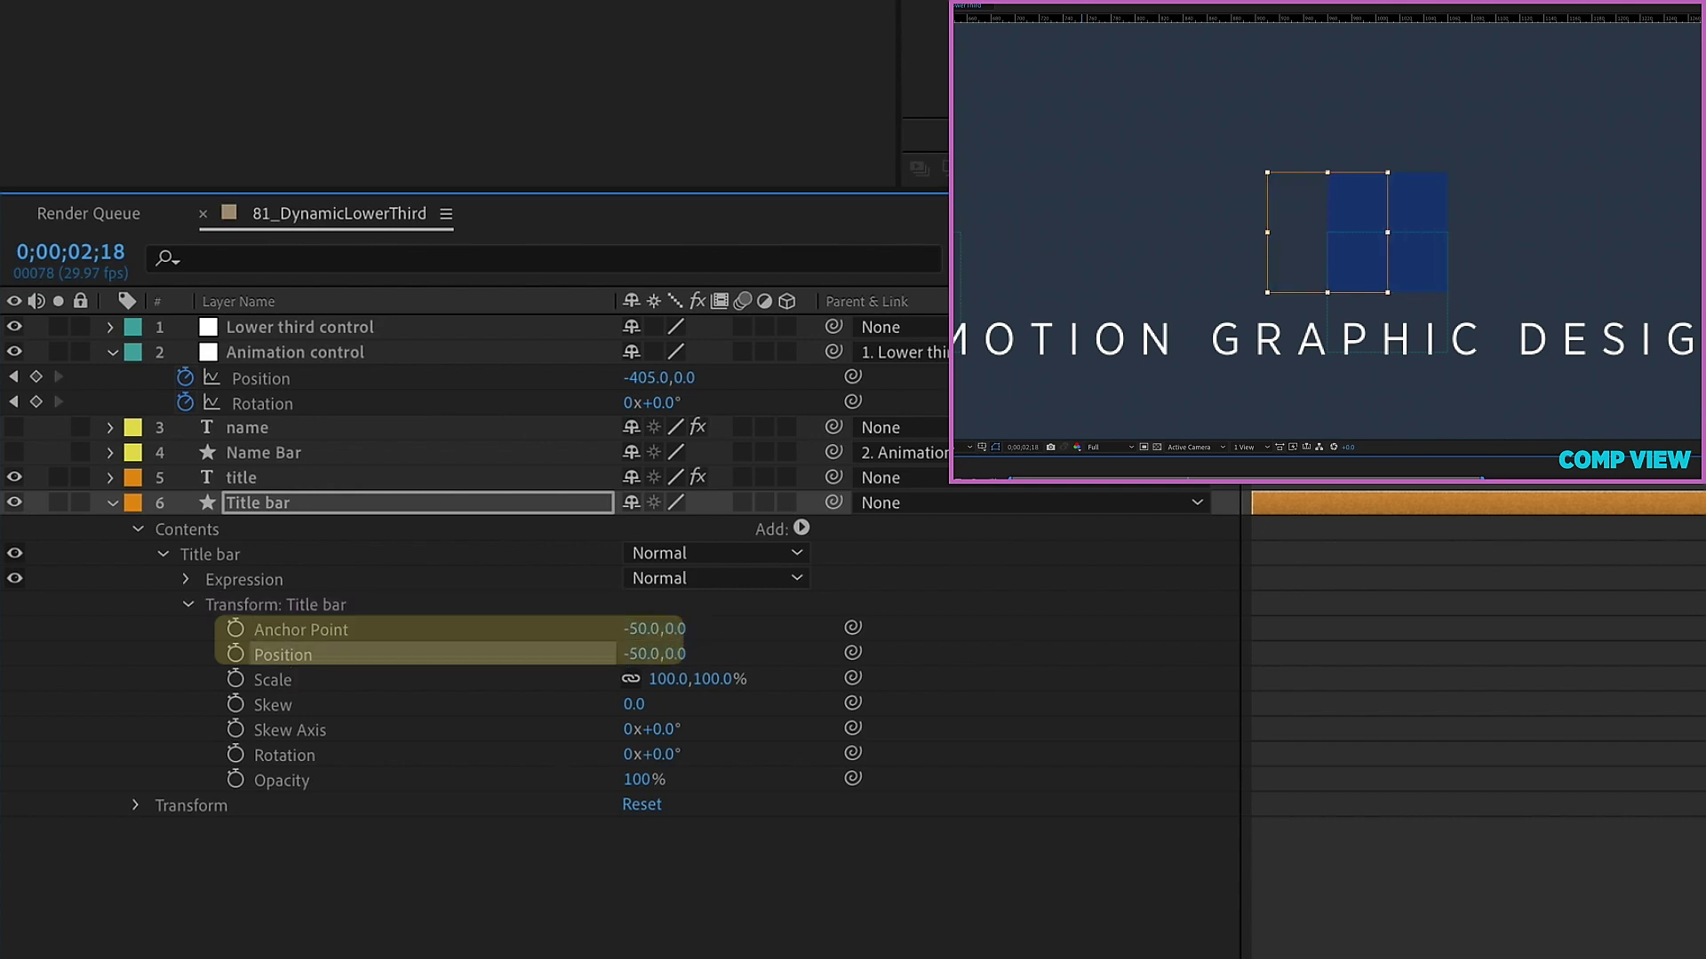
key(Return)
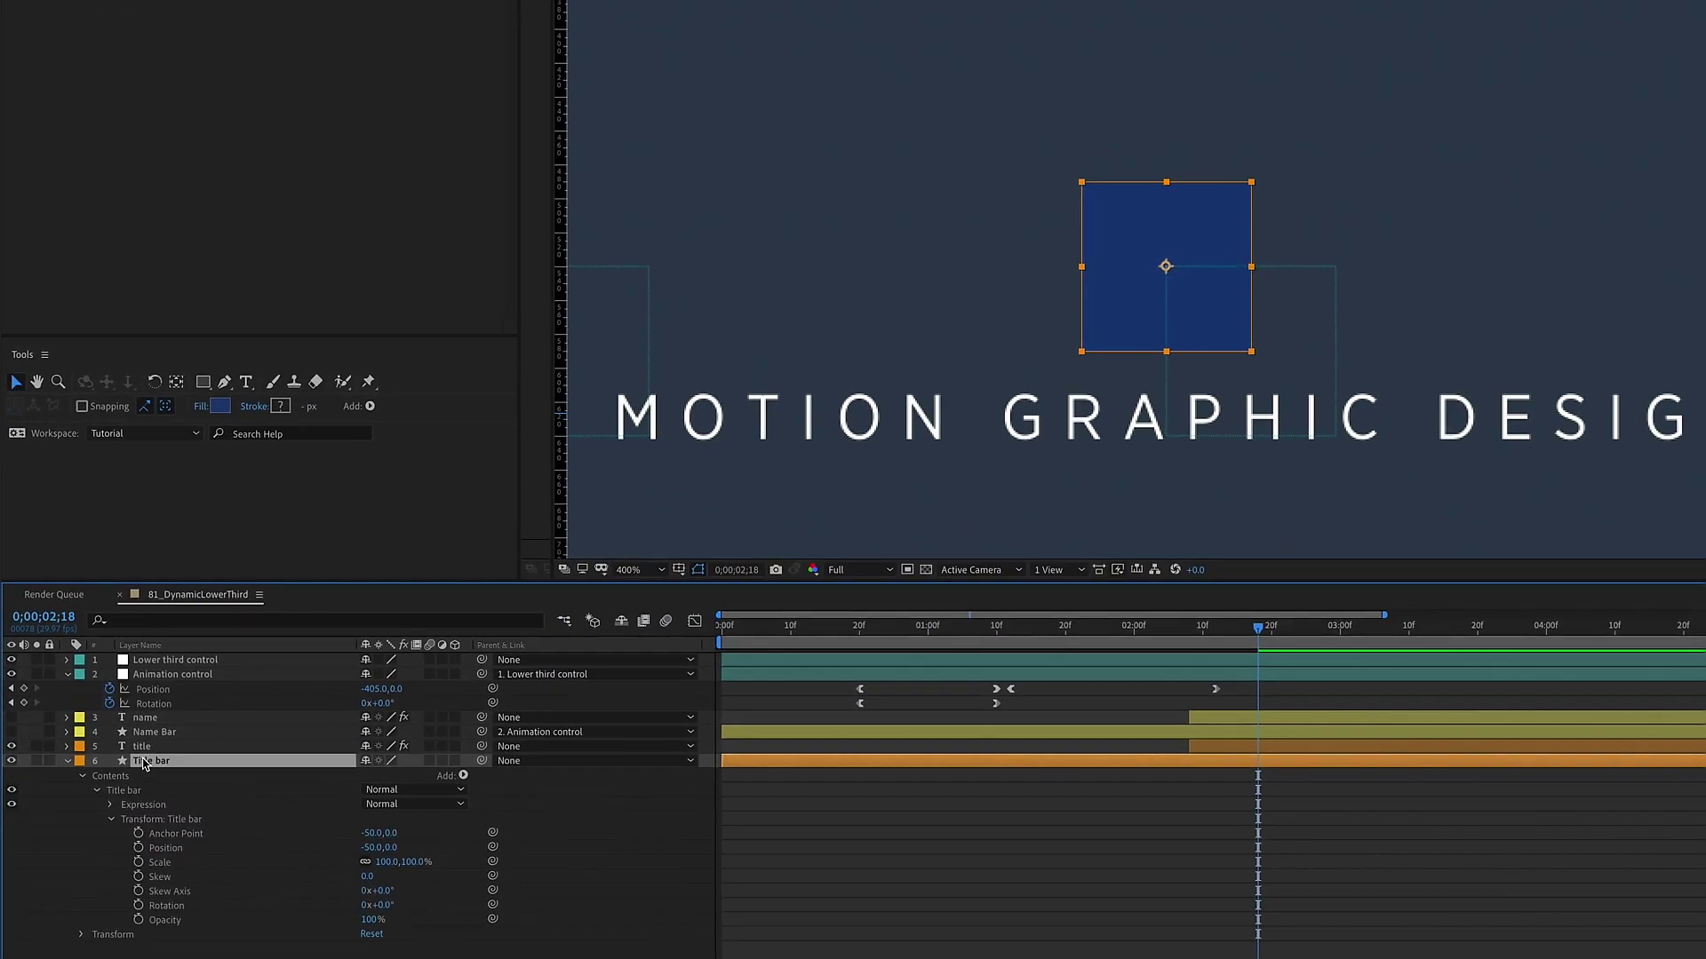
Show the Name Bar layer temporarily and play its rolling animation from 0;00;00;23 to compare it with the Title bar square
drag(856, 639, 873, 633)
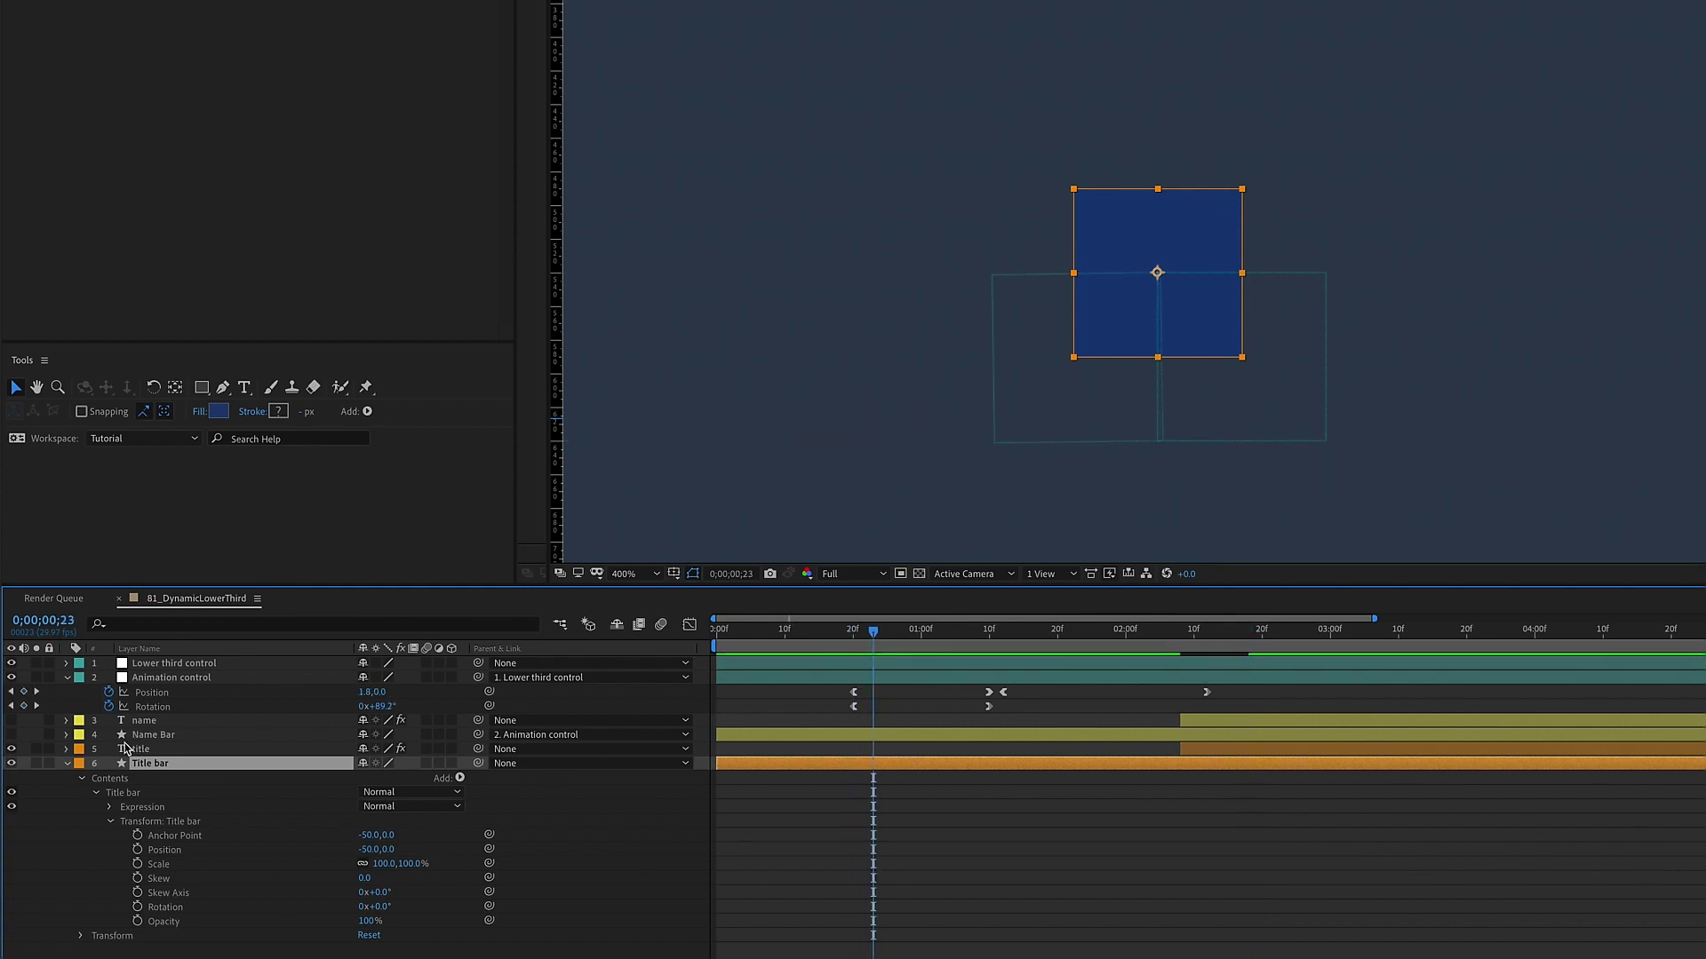
click(13, 735)
key(space)
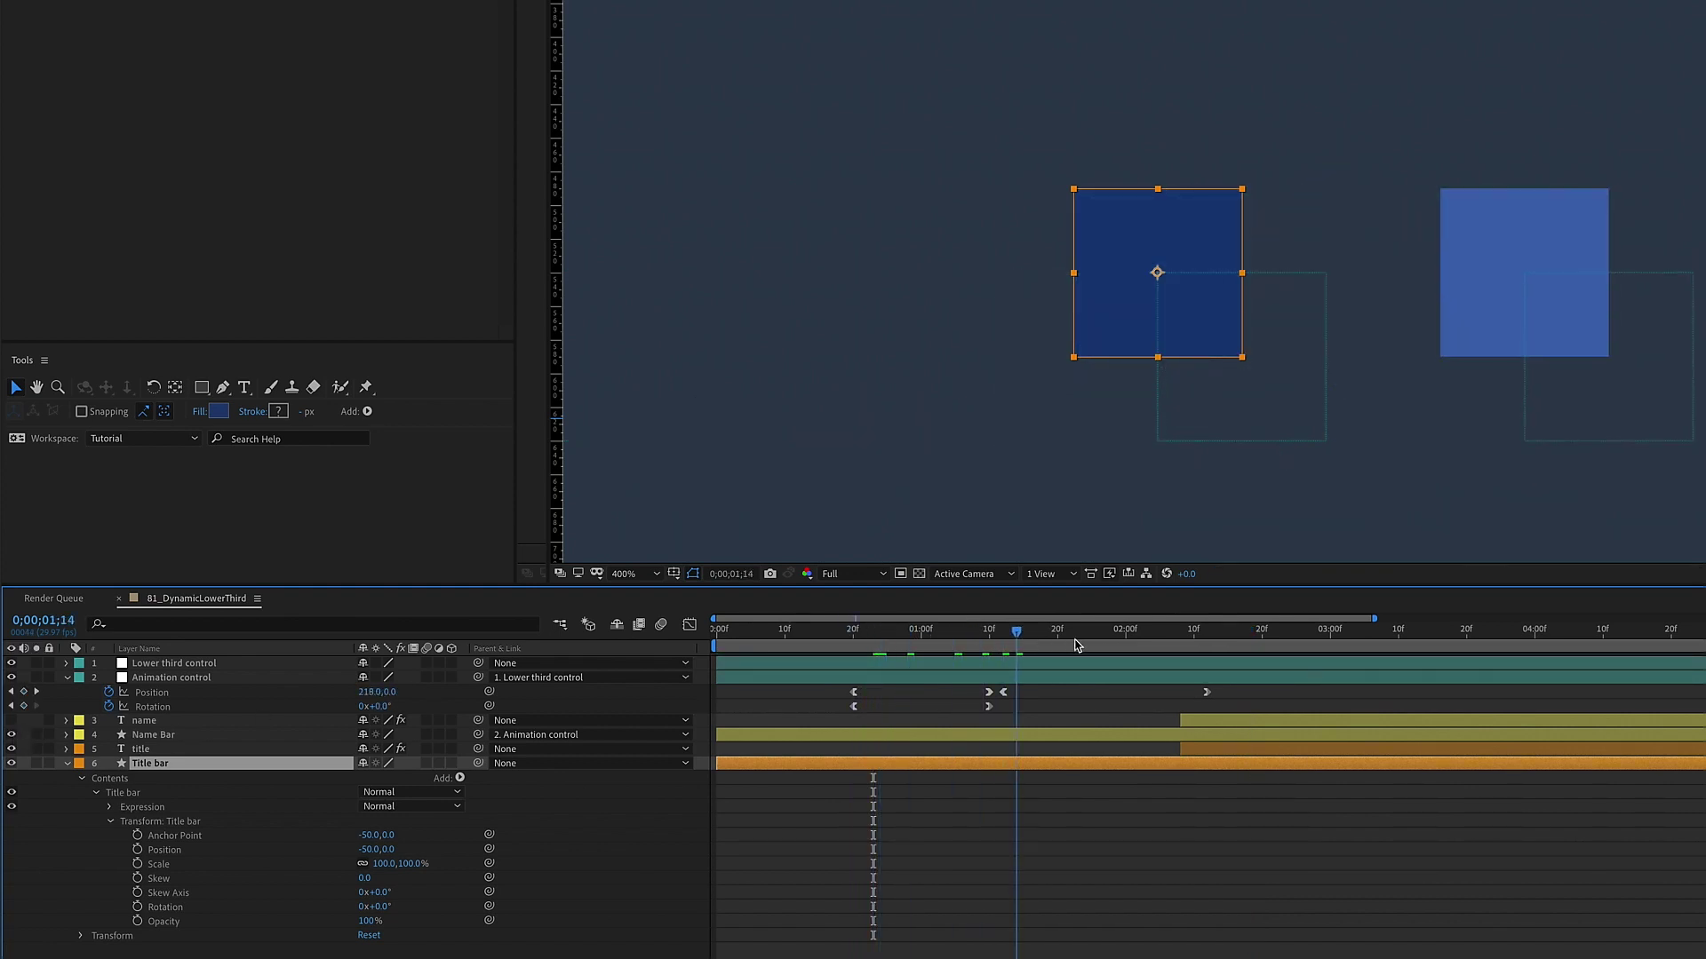
drag(1130, 649, 1016, 656)
click(13, 735)
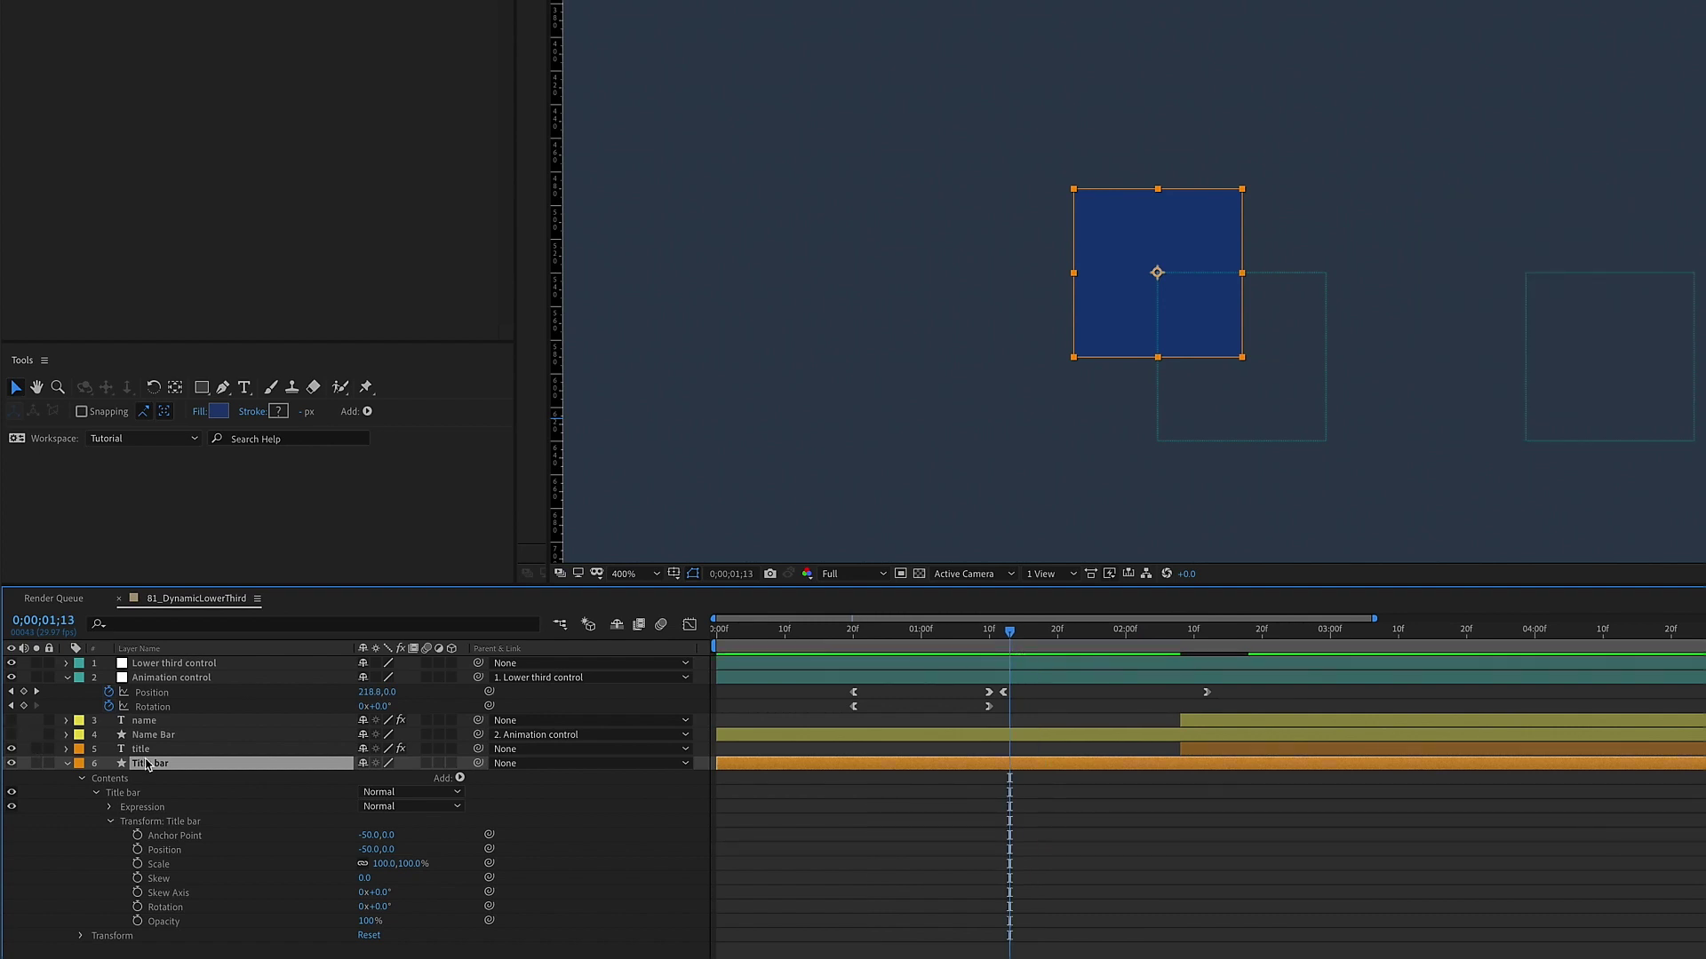
Move the current time to 0;00;02;26, select the title text layer and open its paragraph alignment settings
click(1022, 632)
drag(1041, 637, 1059, 638)
drag(1173, 638, 1283, 637)
click(1272, 749)
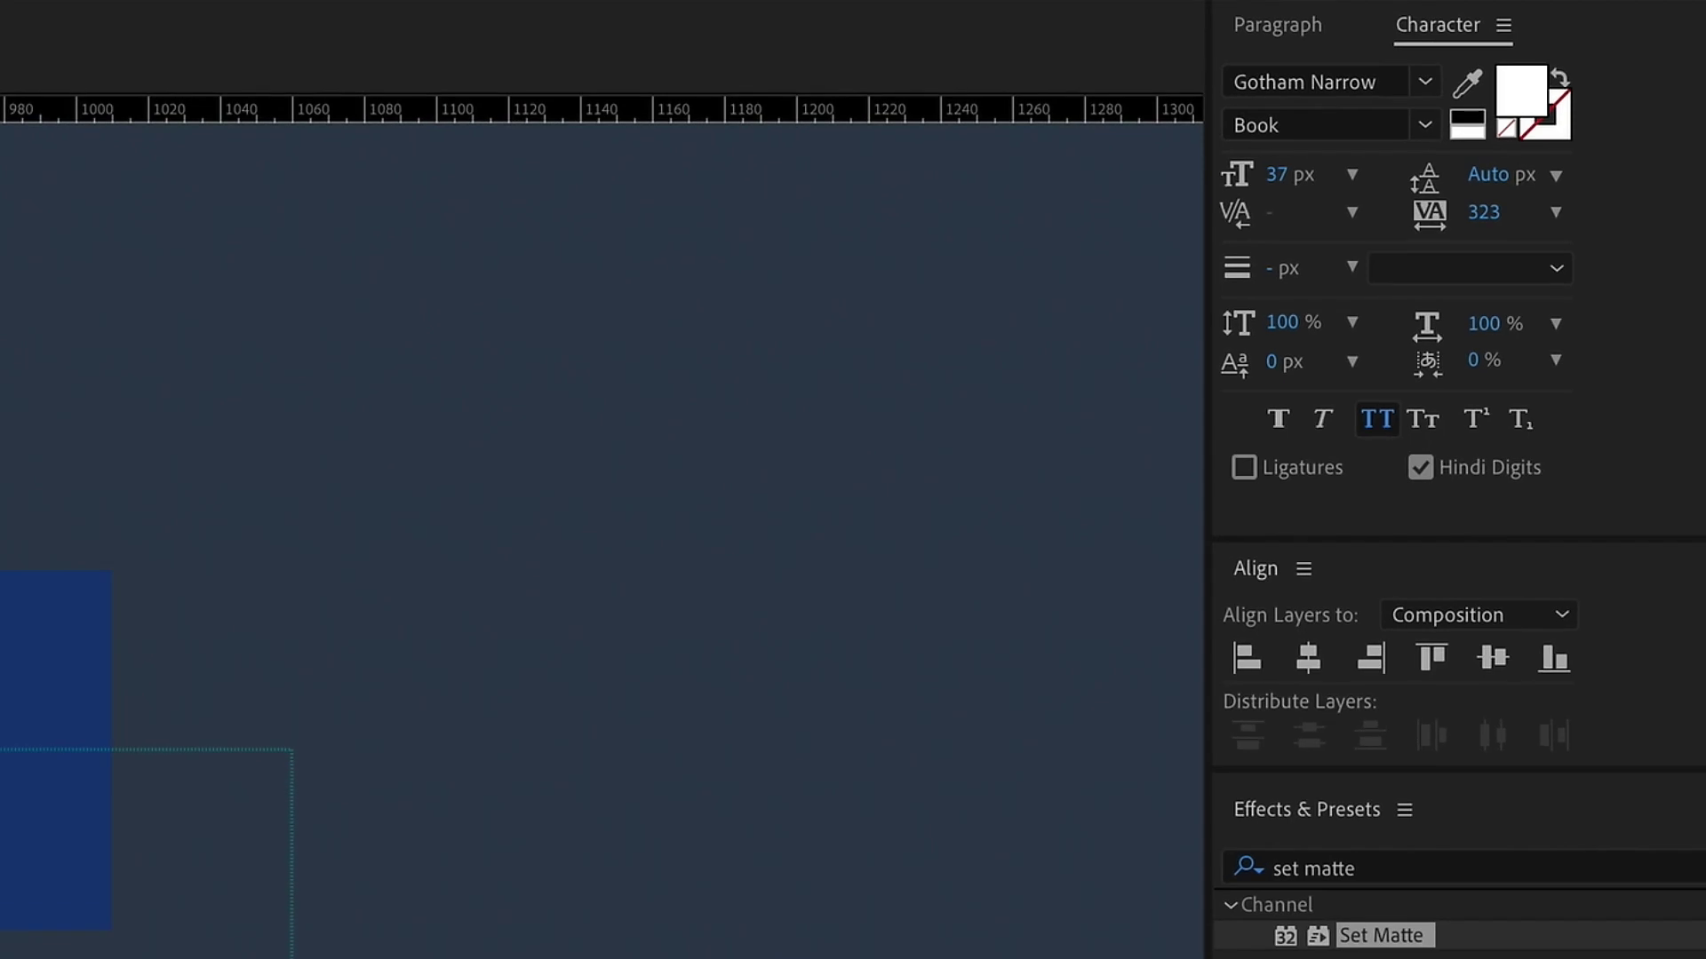
click(1299, 35)
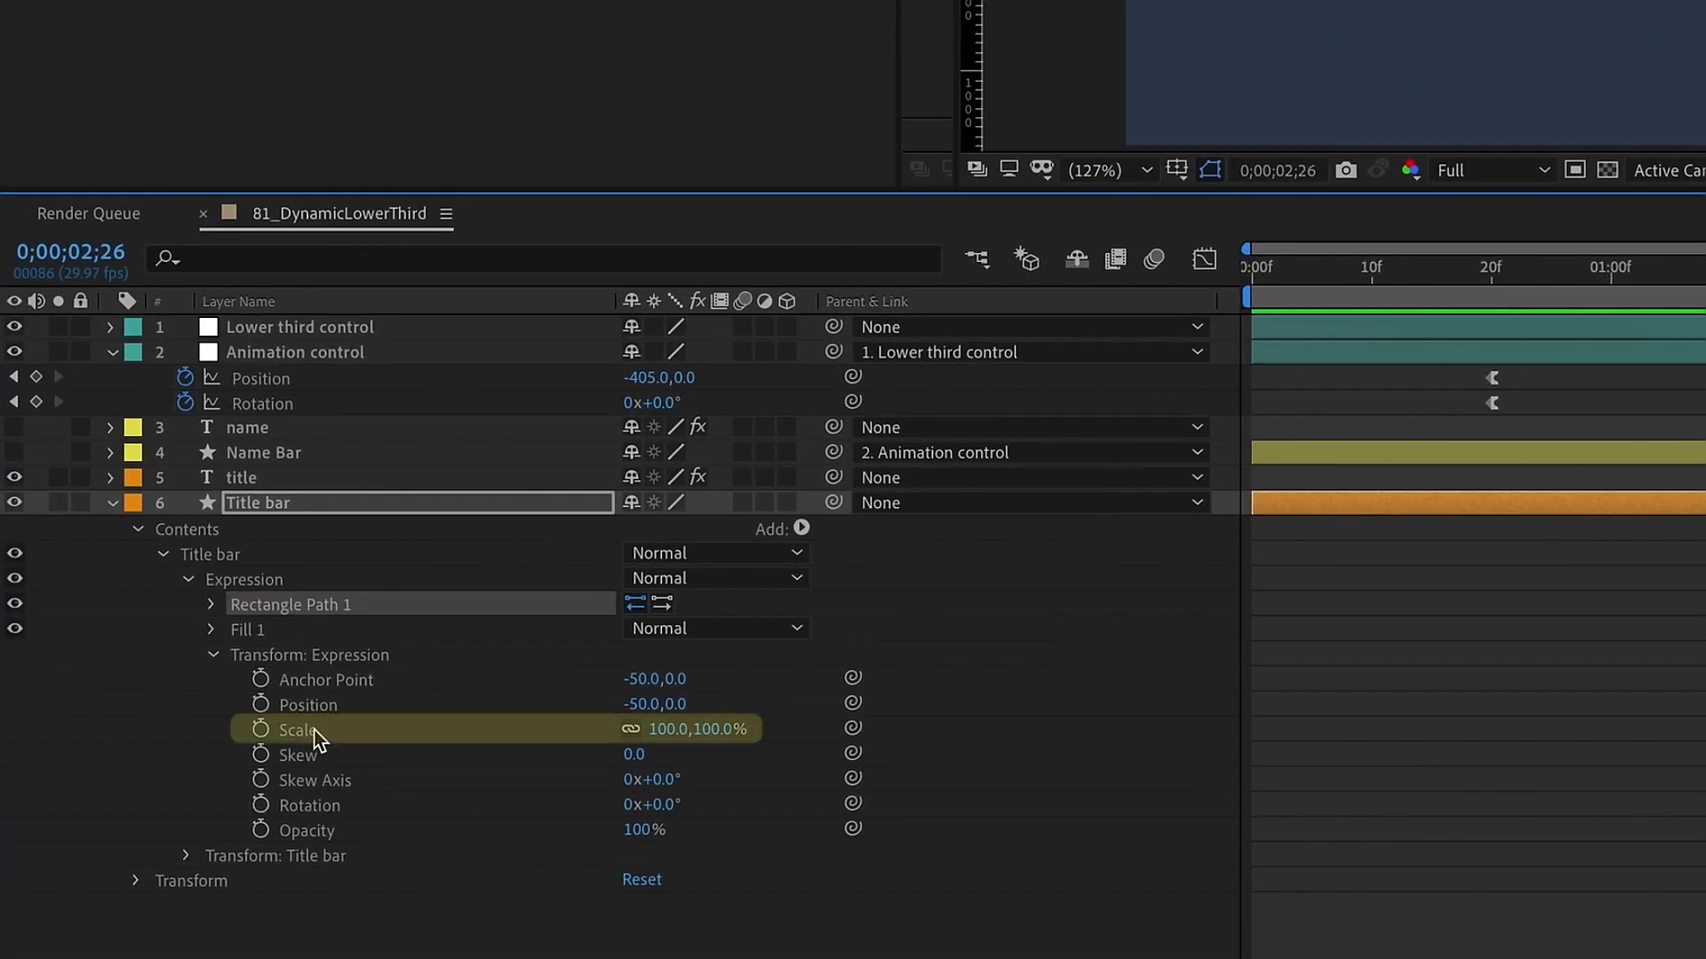
Apply the Auto_resize user preset from the 7_Minute_AE folder to the Scale property of the Title bar layer's Expression group
click(300, 733)
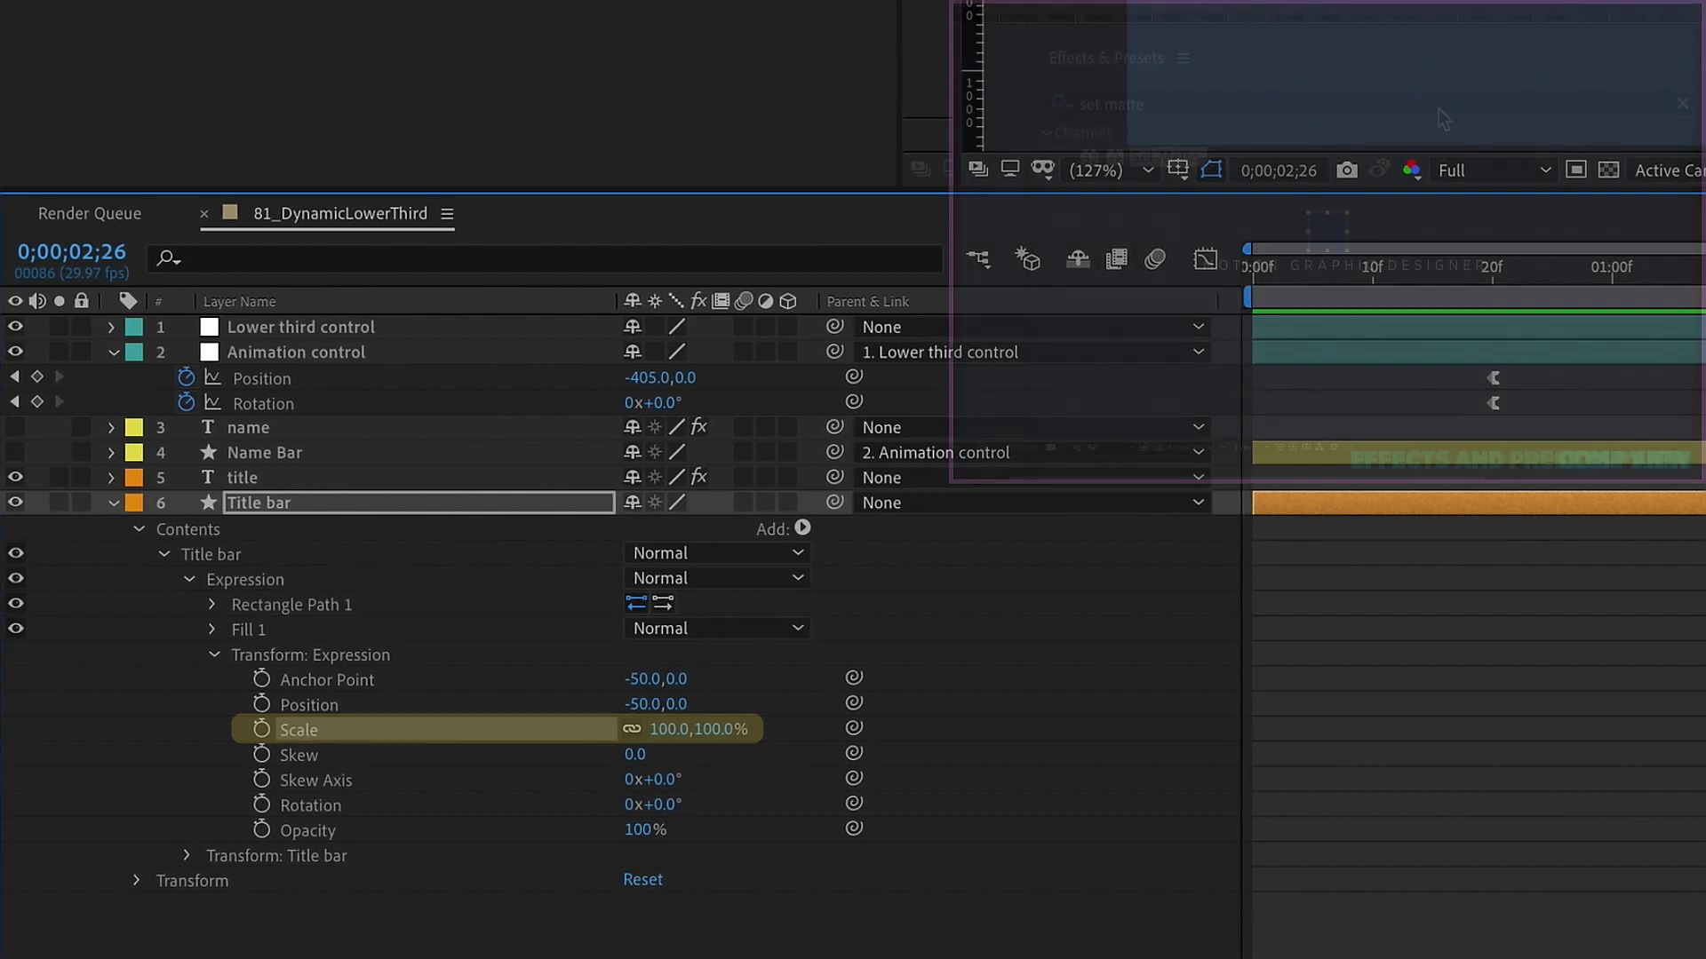
click(1682, 104)
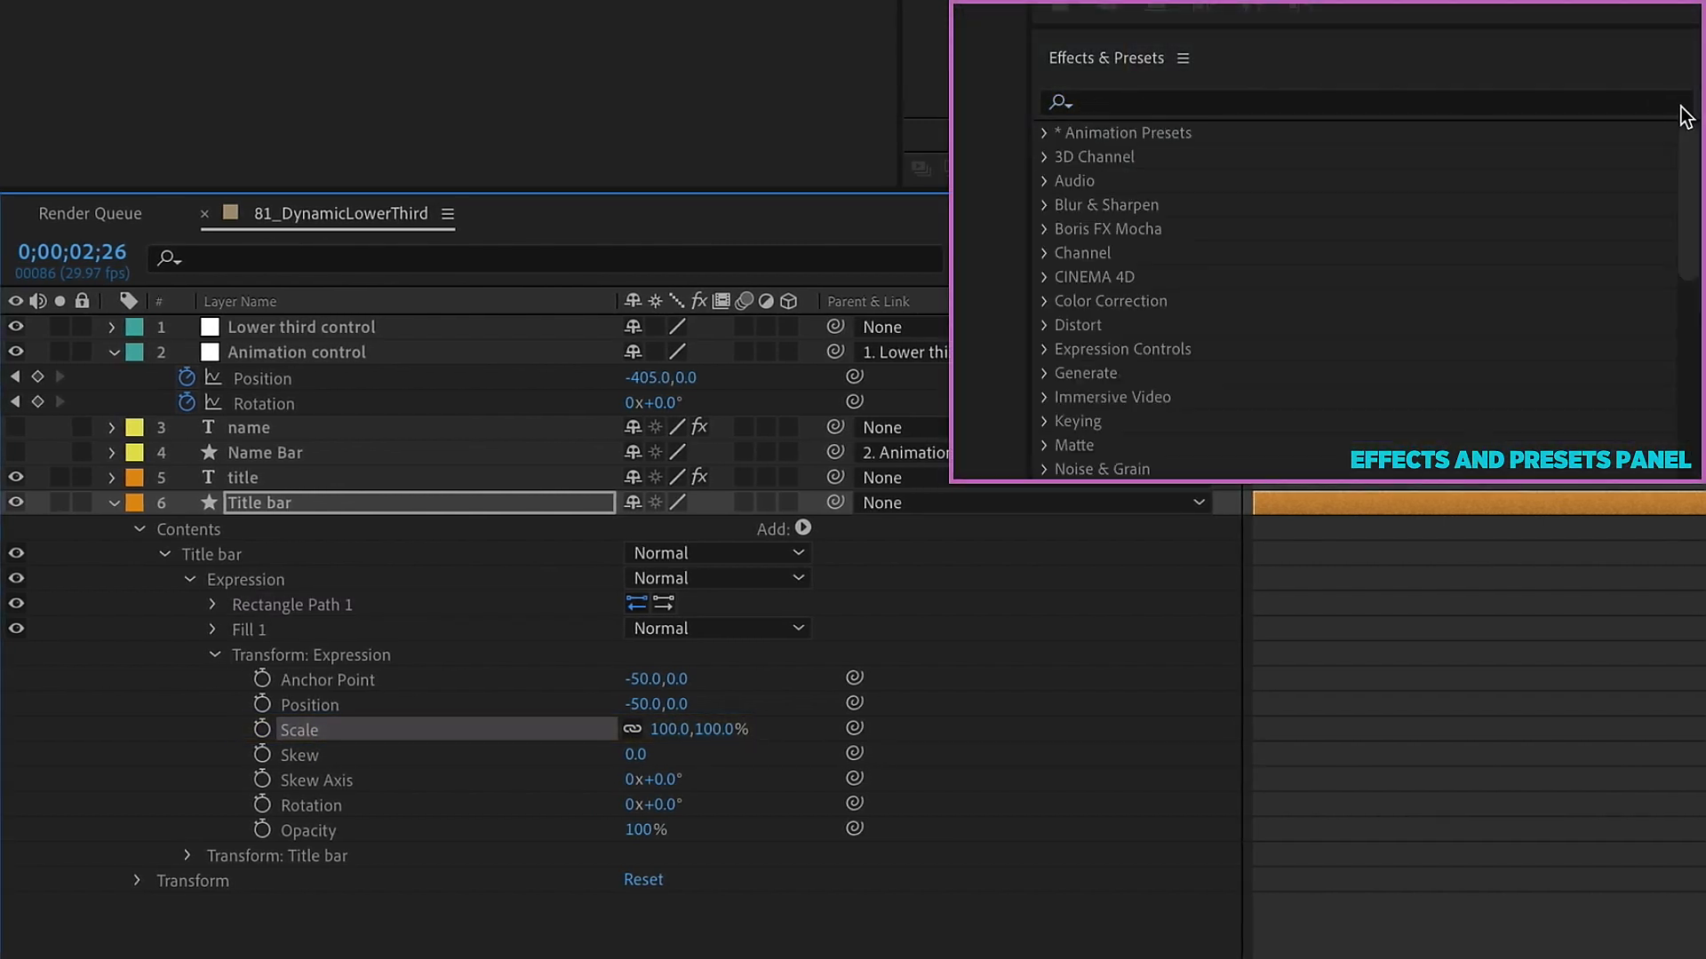
click(1050, 133)
click(1064, 183)
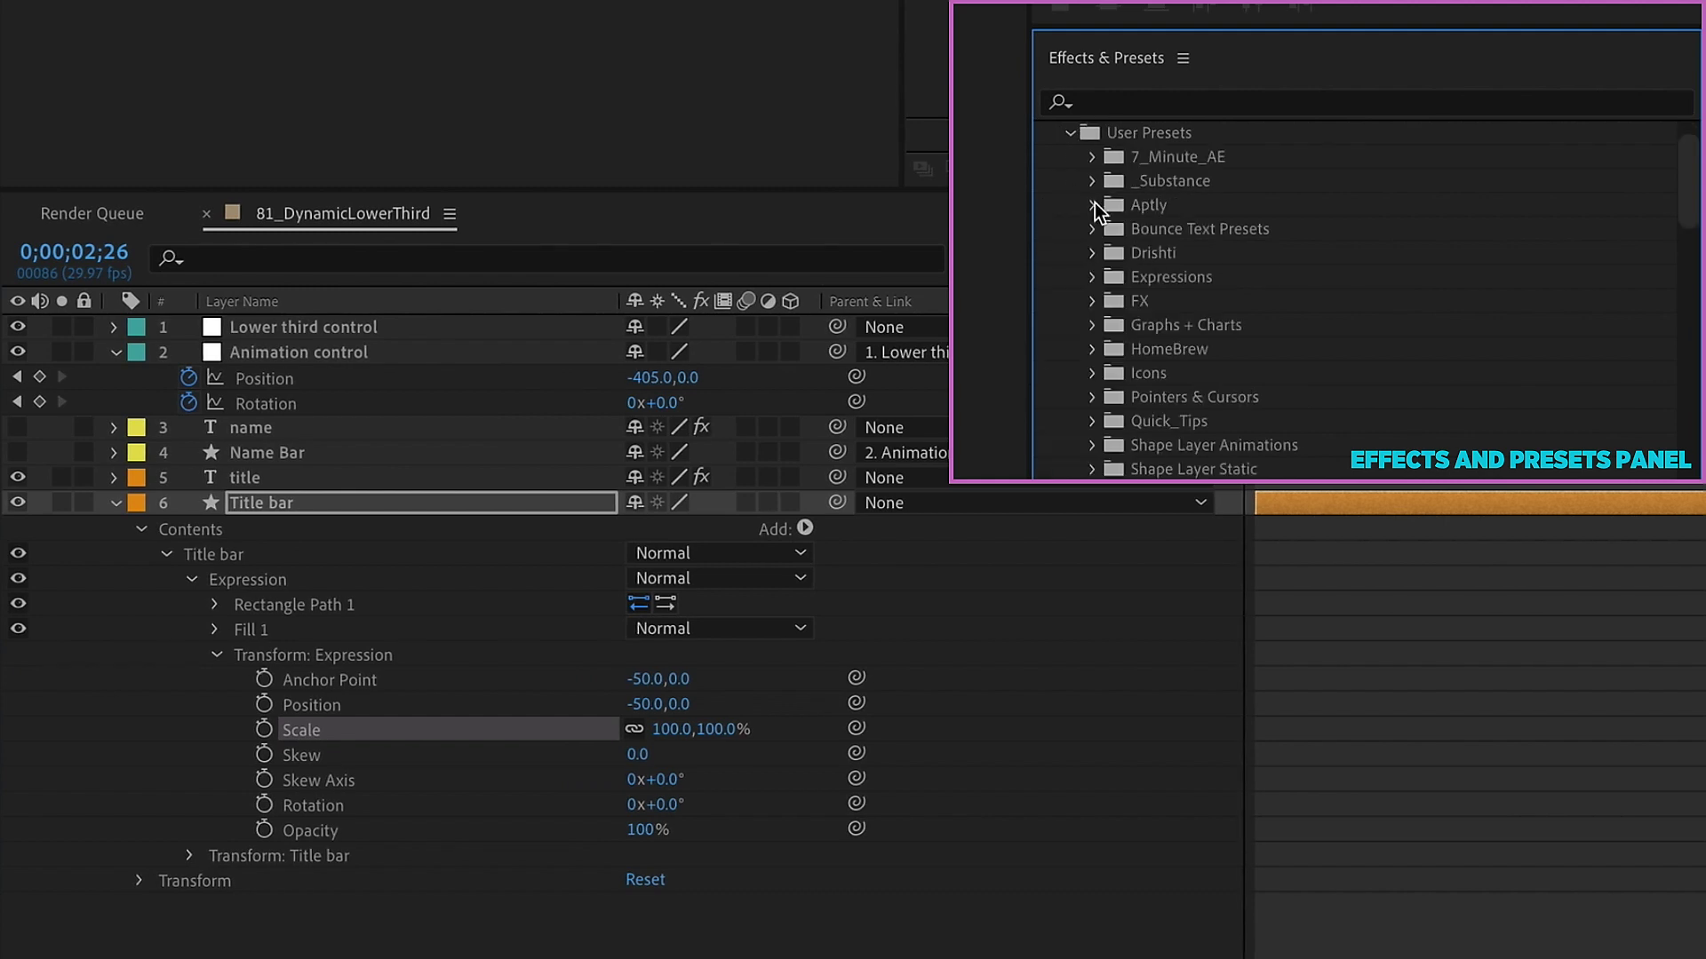
click(1092, 158)
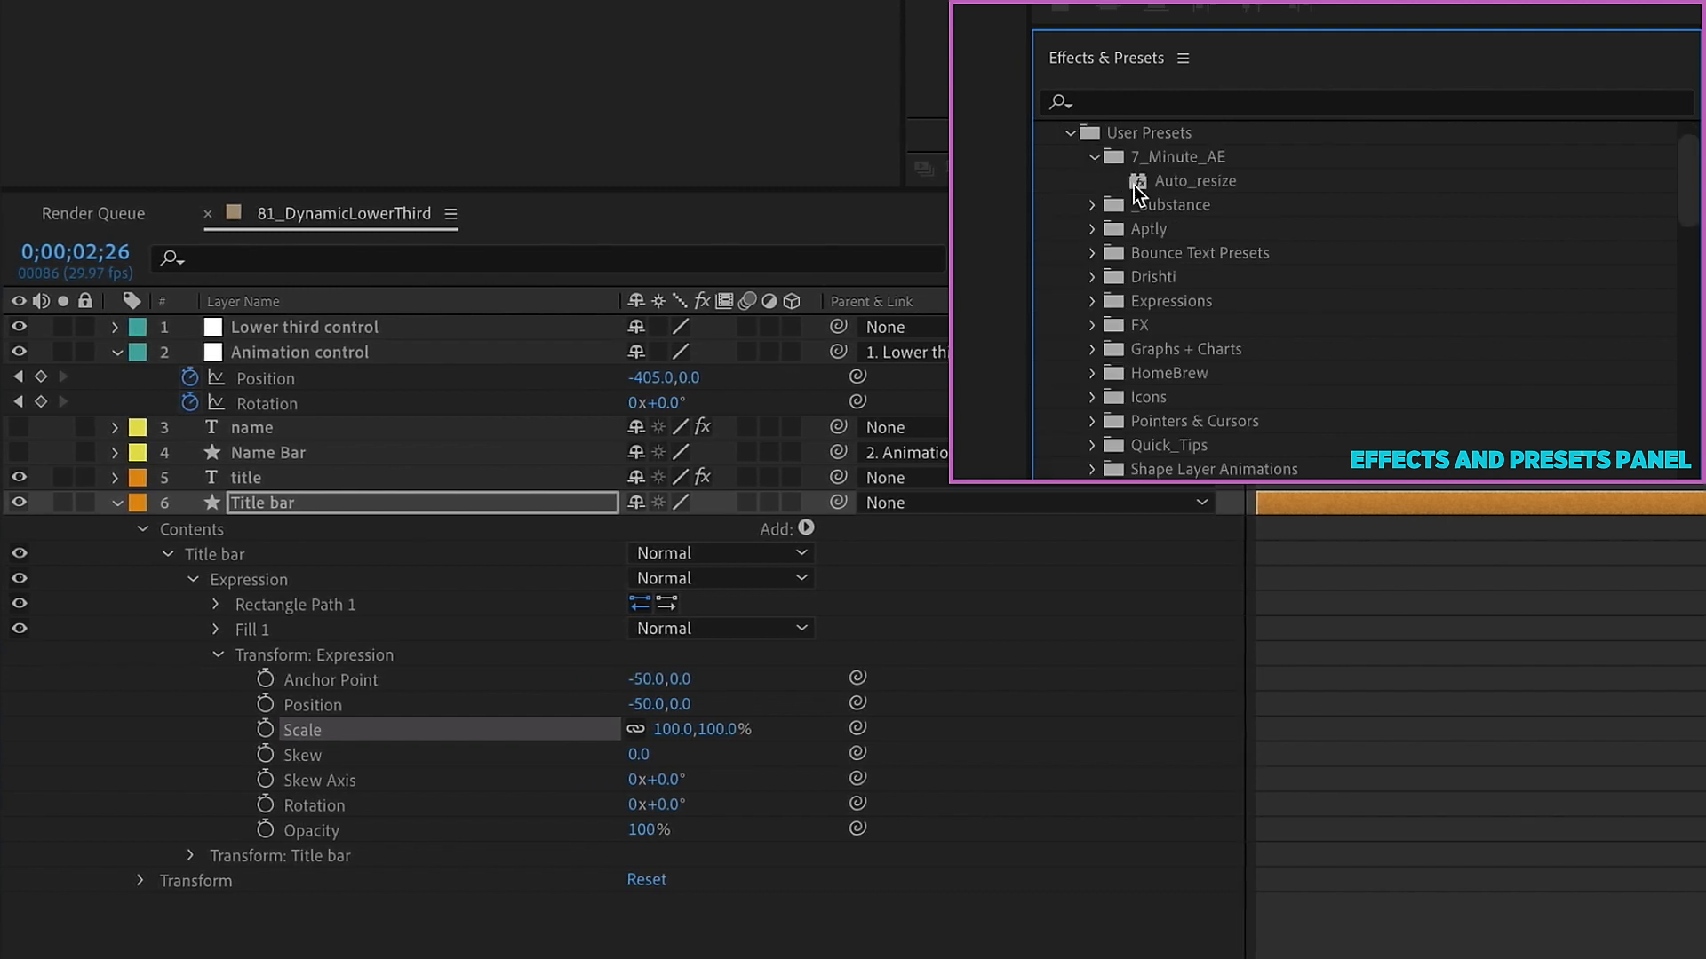
double_click(1135, 181)
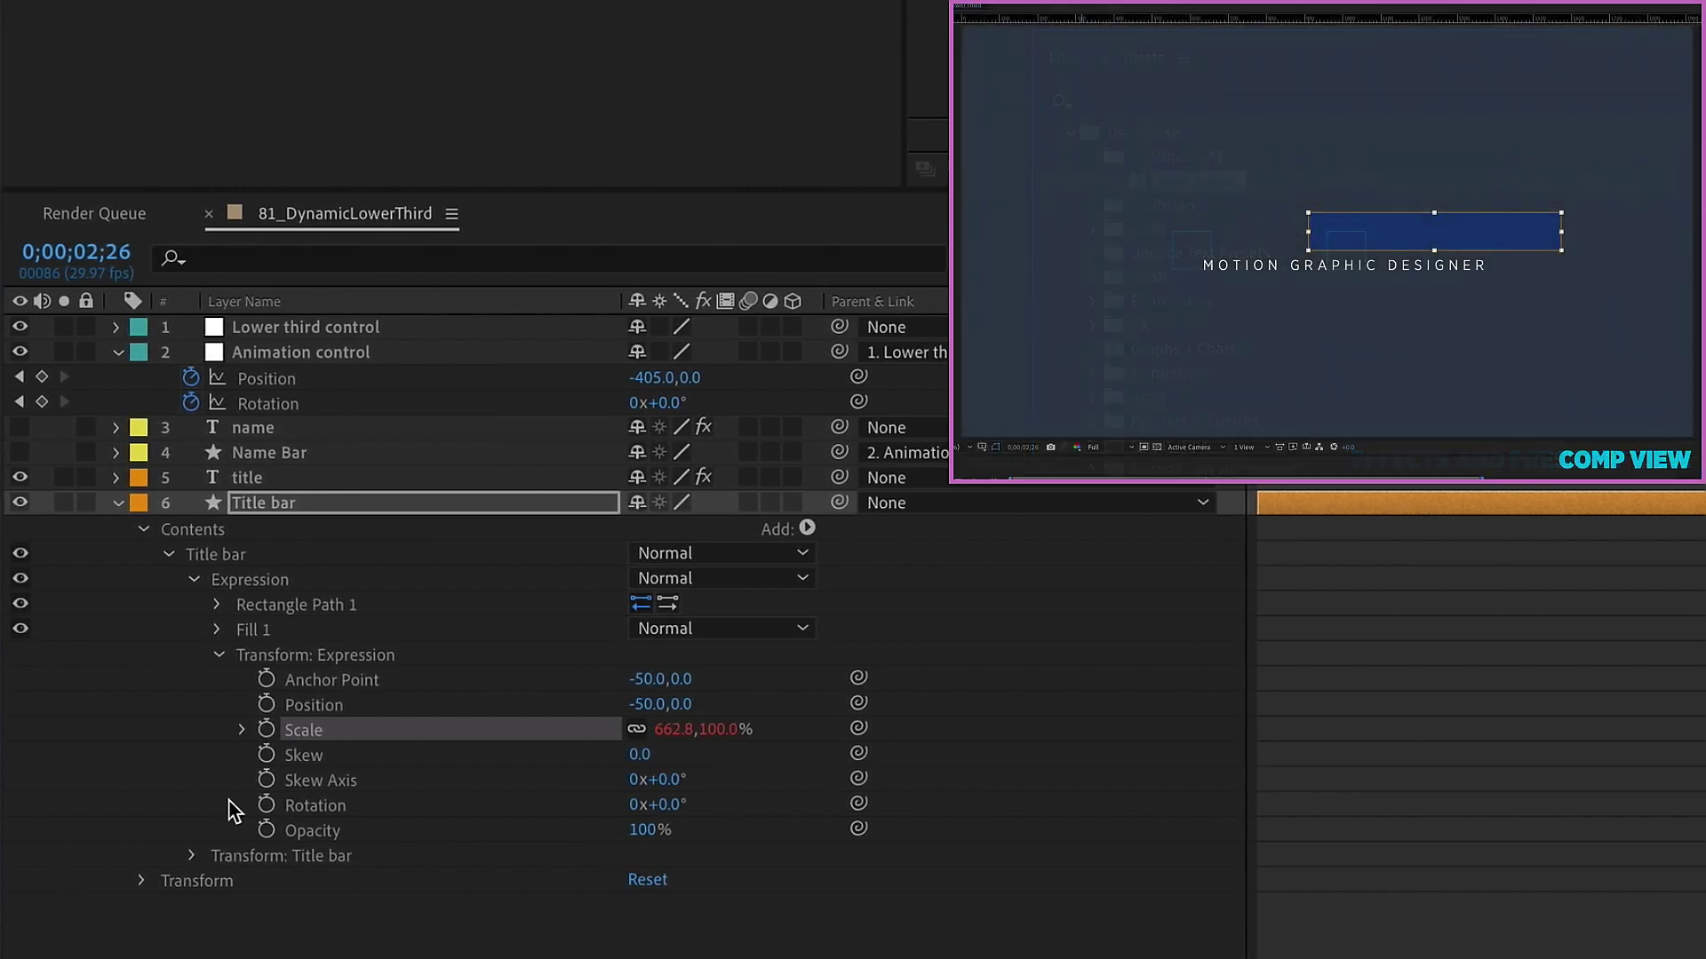
Edit the Expression group's Scale expression so it references the layer "title" instead of "name"
click(241, 729)
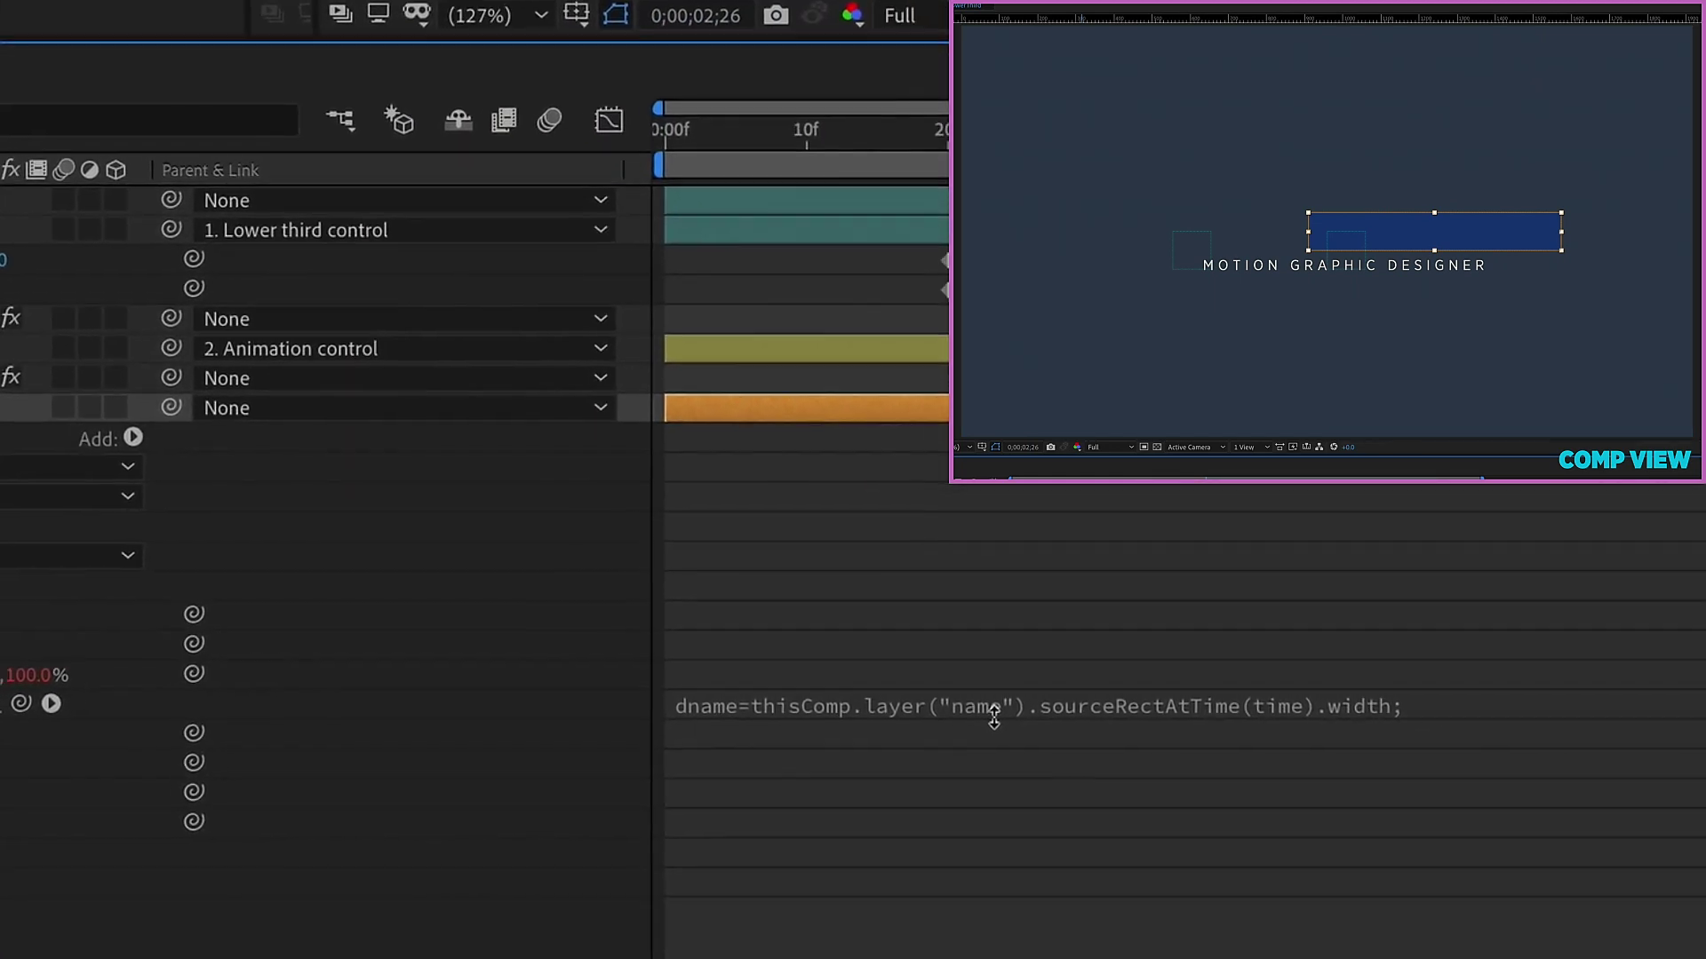
click(988, 715)
drag(1031, 701, 1082, 692)
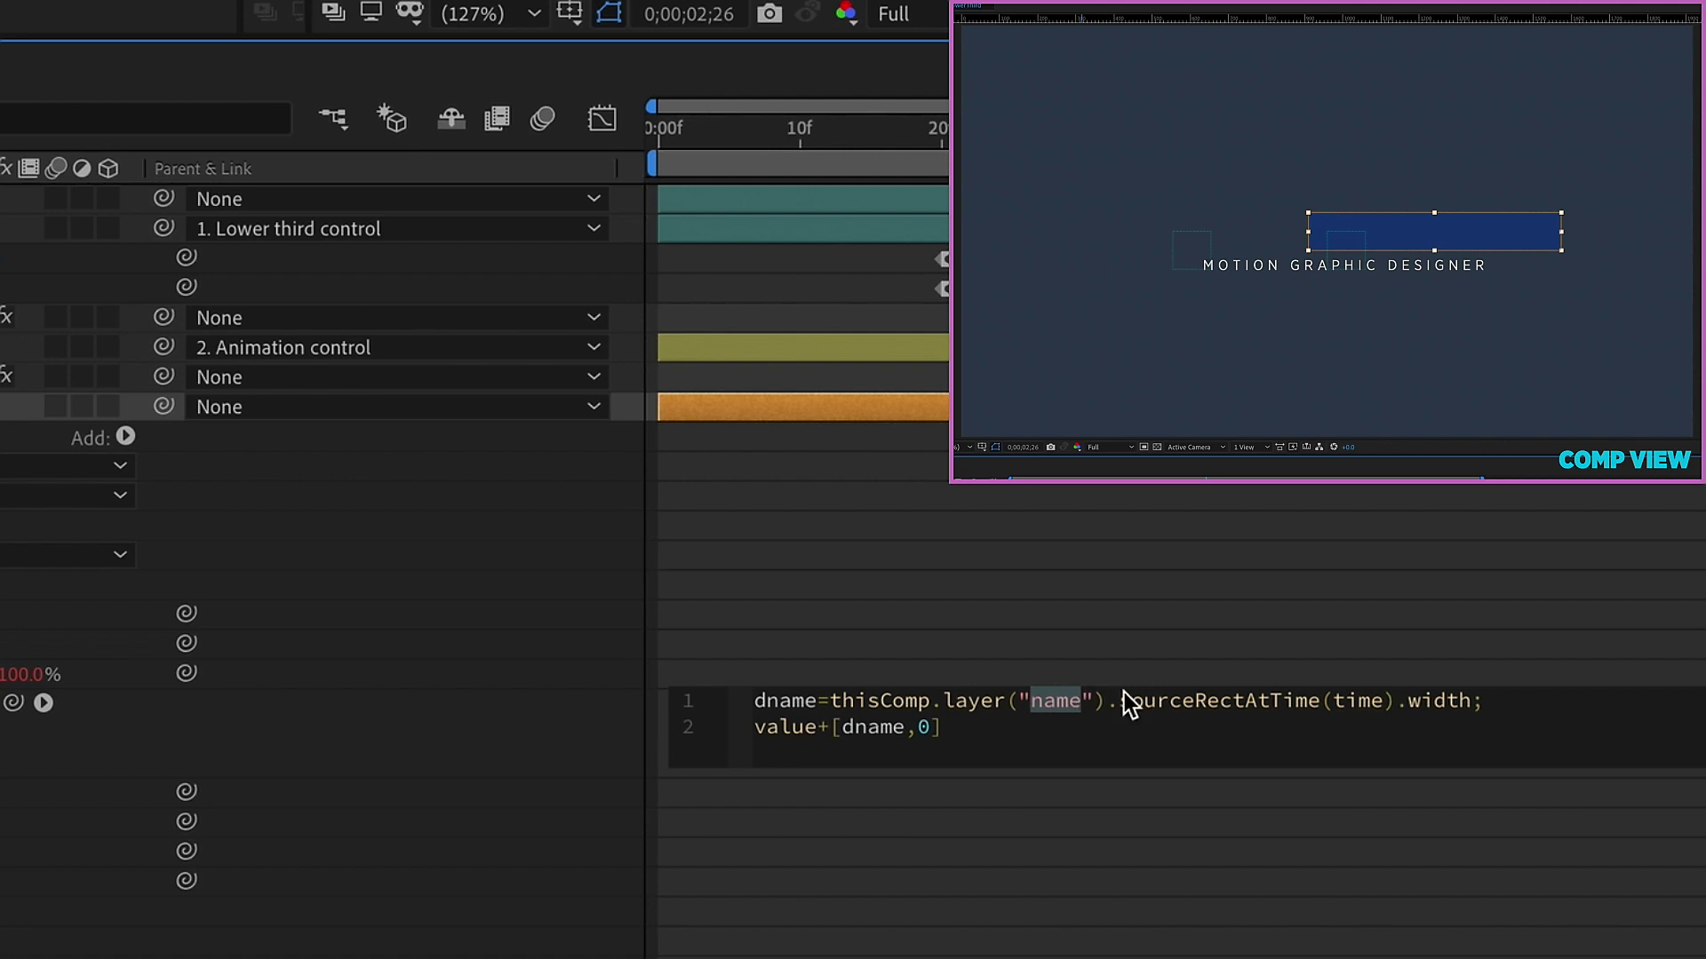
text(title)
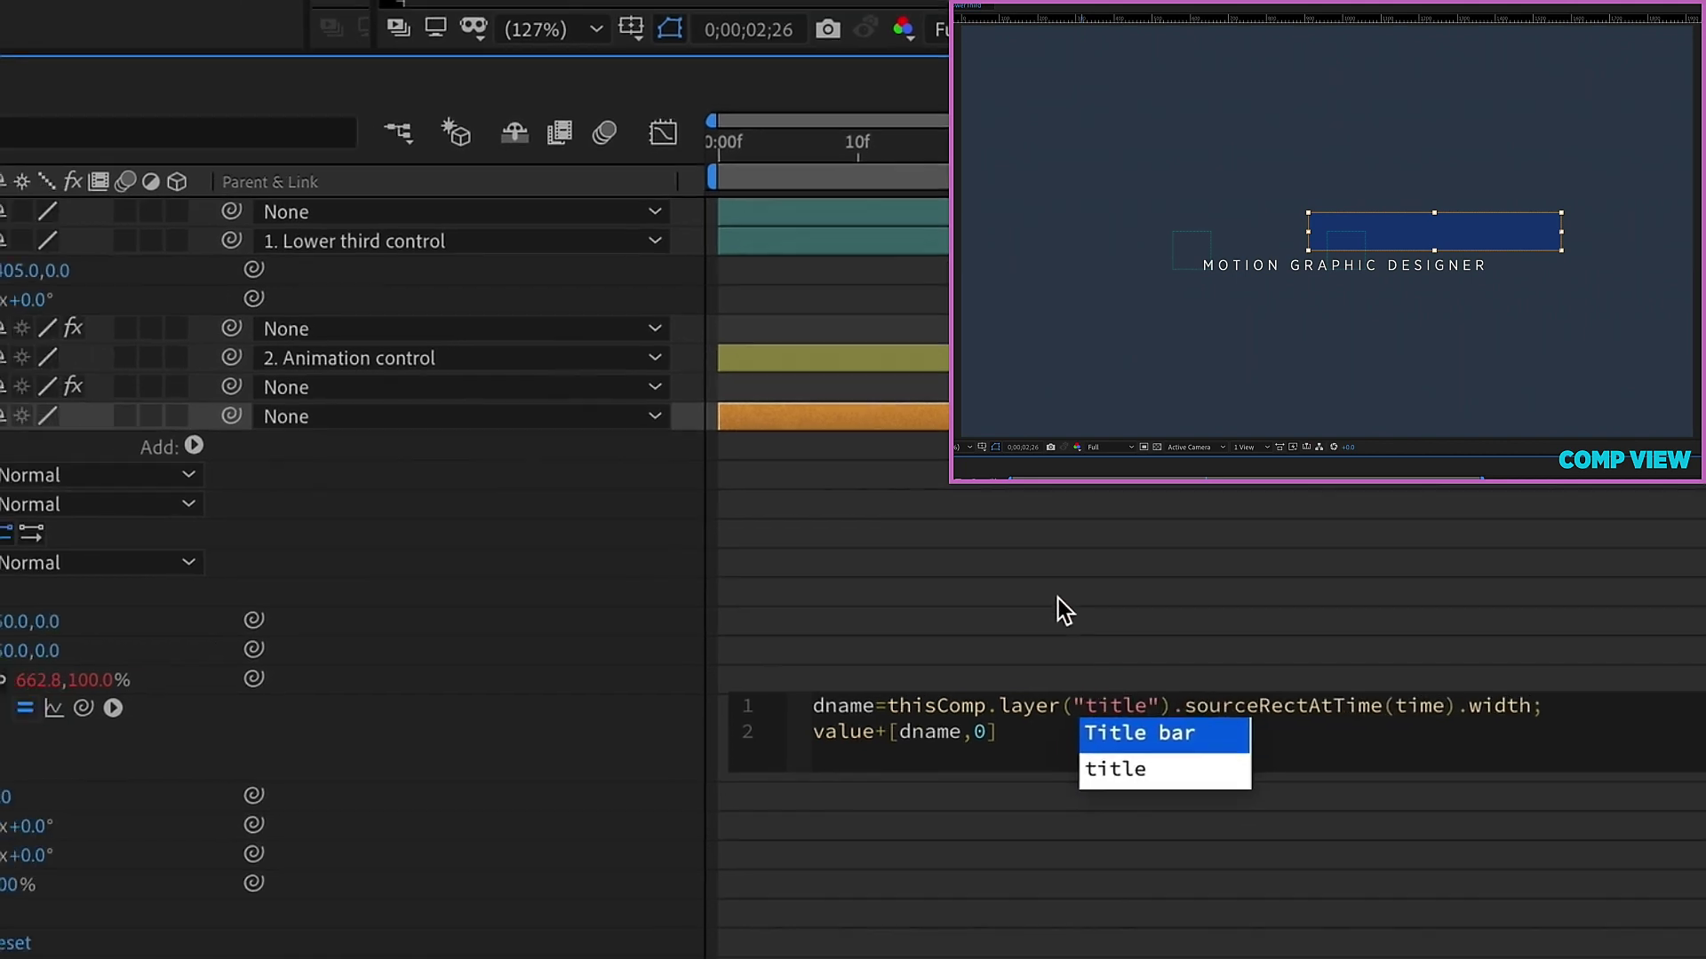
click(1377, 483)
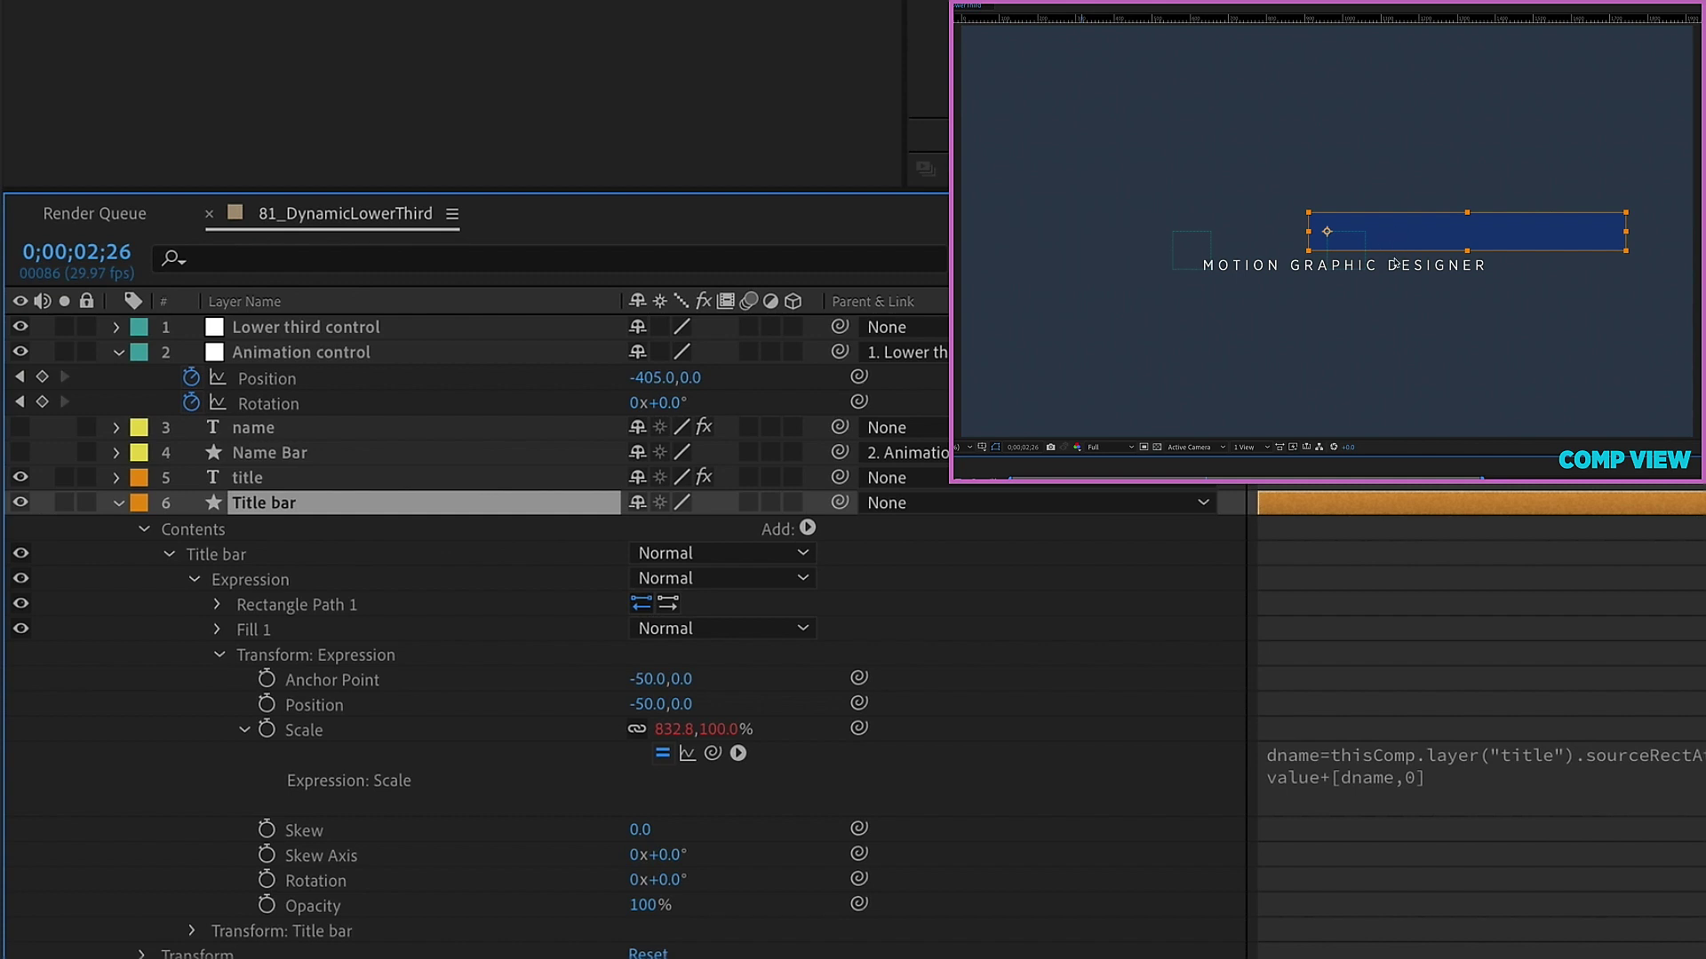
Set the Title bar layer's position to 650, 616 so the bar sits behind the job title text
click(195, 581)
key(p)
drag(678, 542, 354, 556)
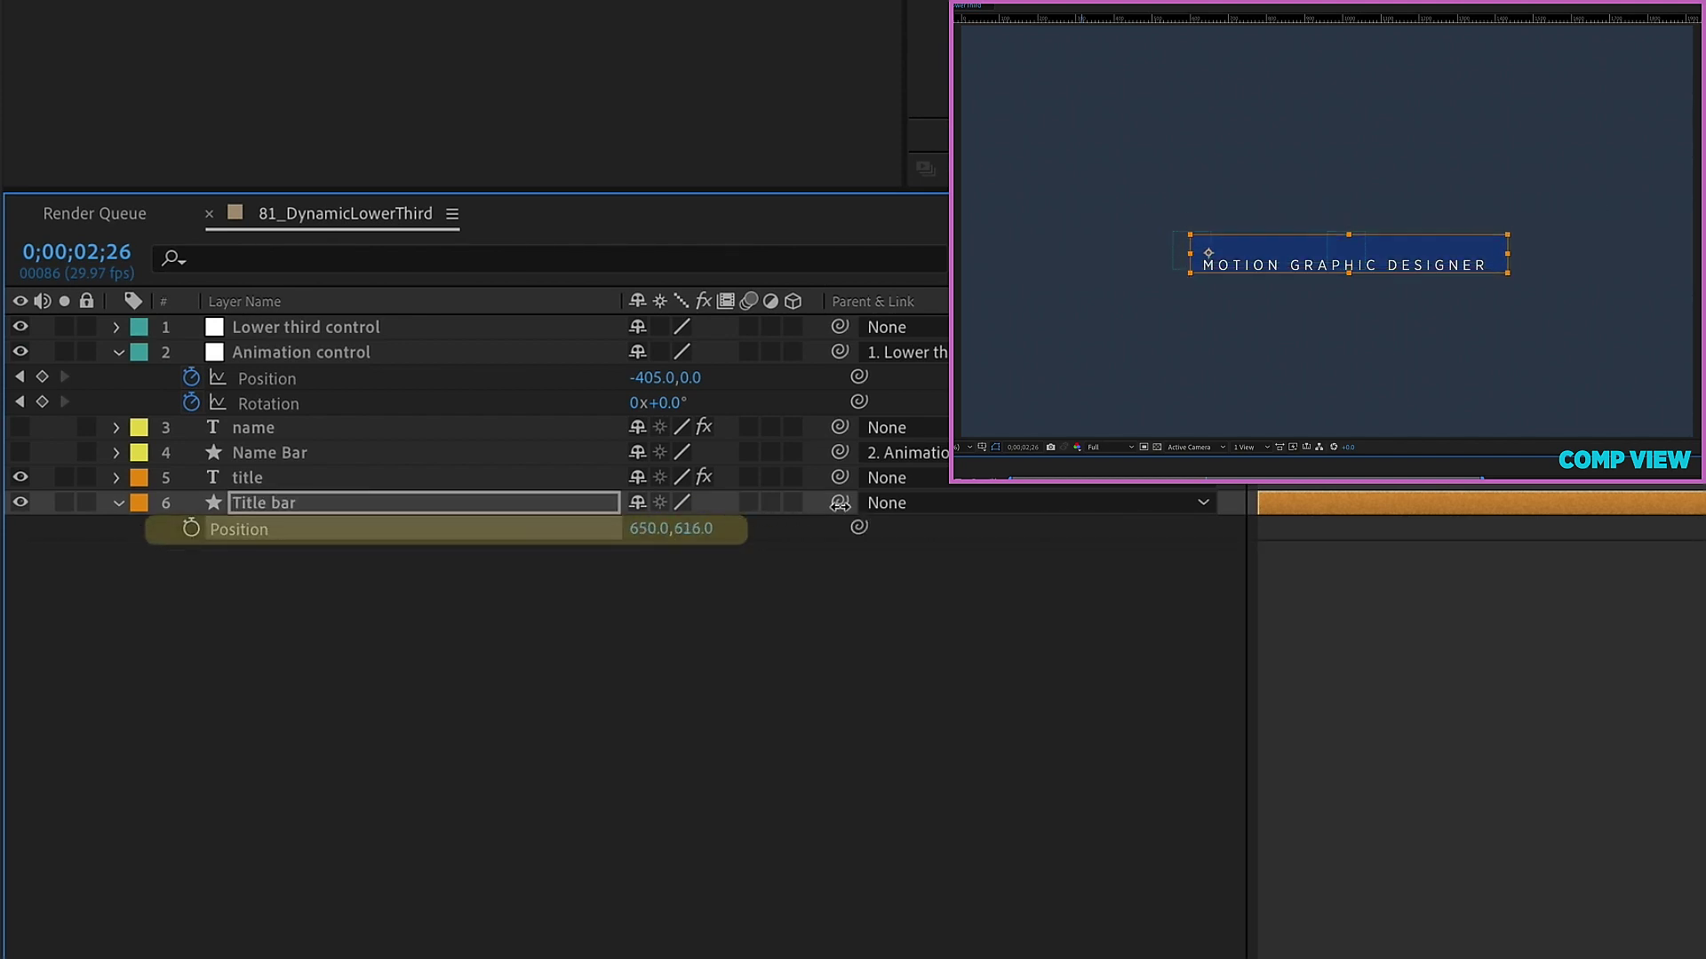
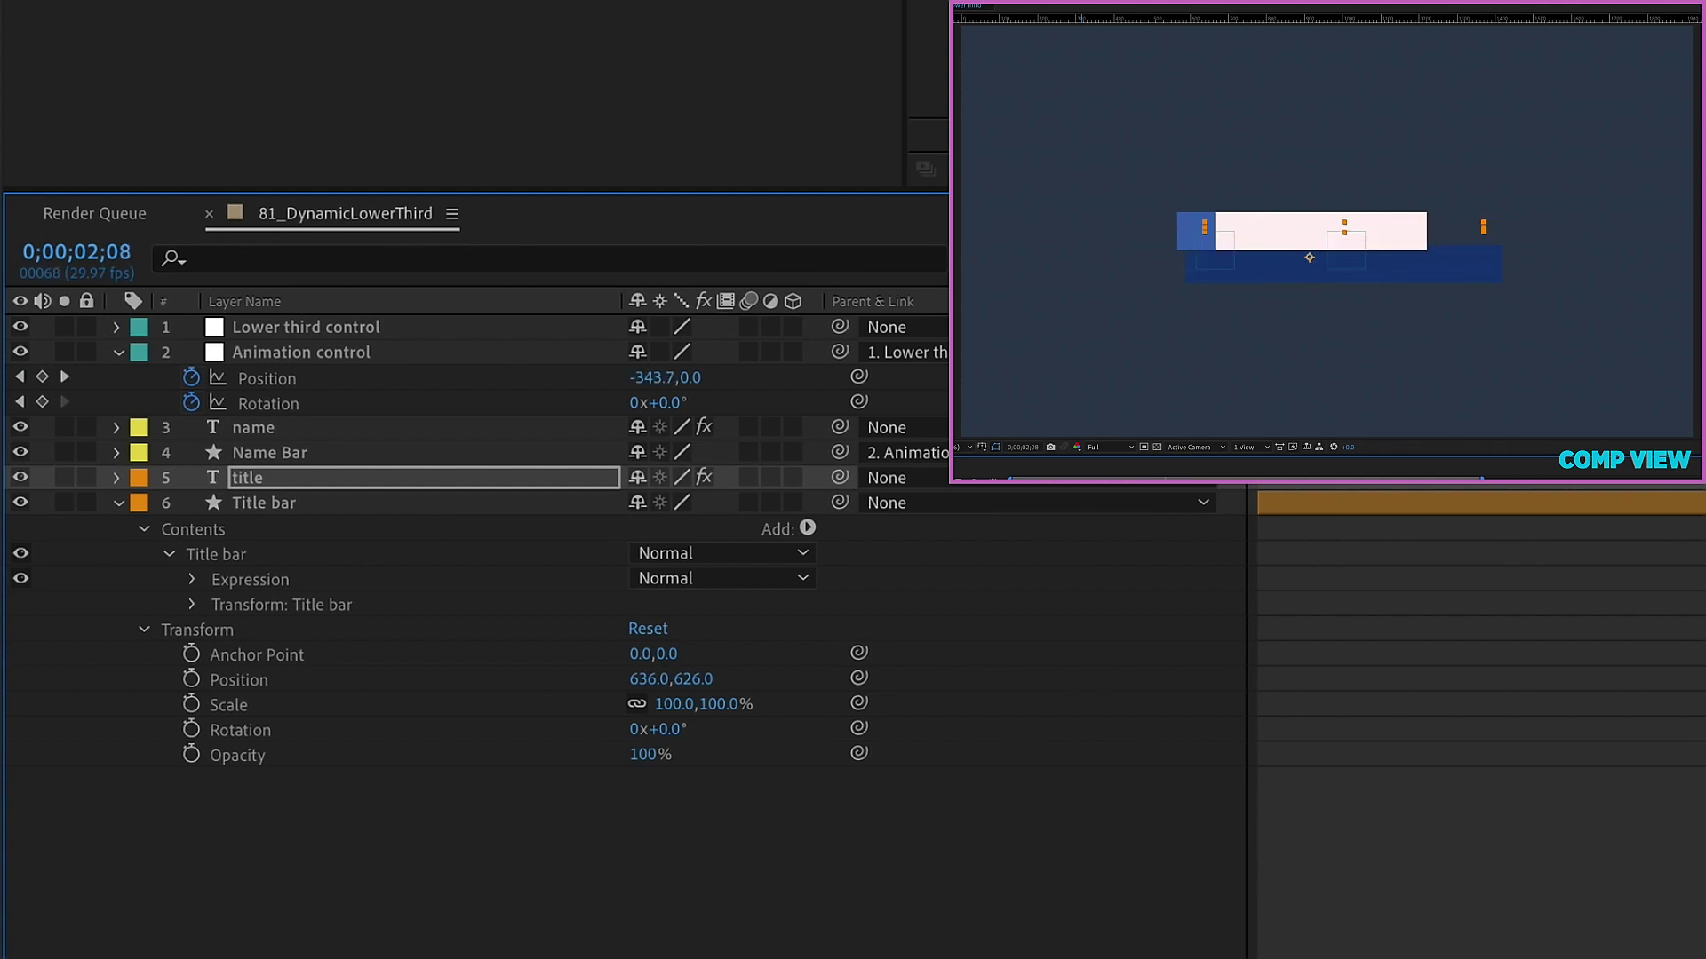
Move the Title bar layer's in-point to the current time, 0;00;02;08
click(1585, 502)
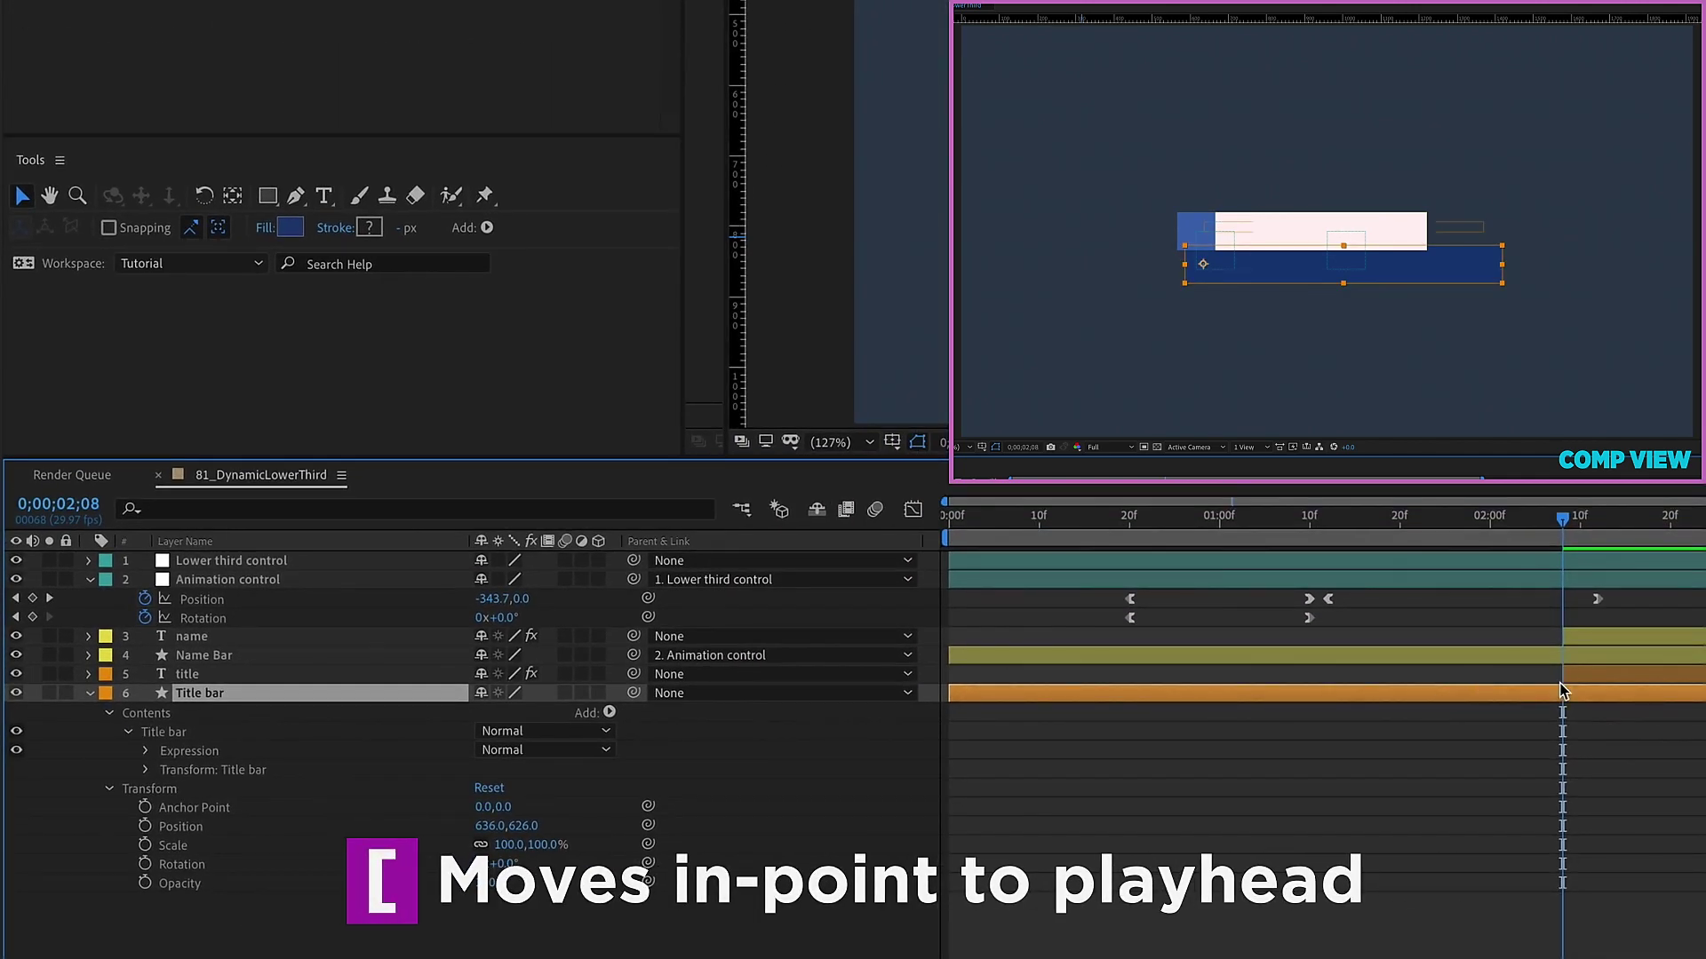
key(bracketleft)
click(1594, 670)
Unlink the Scale proportions in the Title bar group's transform and keyframe Scale at 5, 100% at 0;00;02;08
click(204, 770)
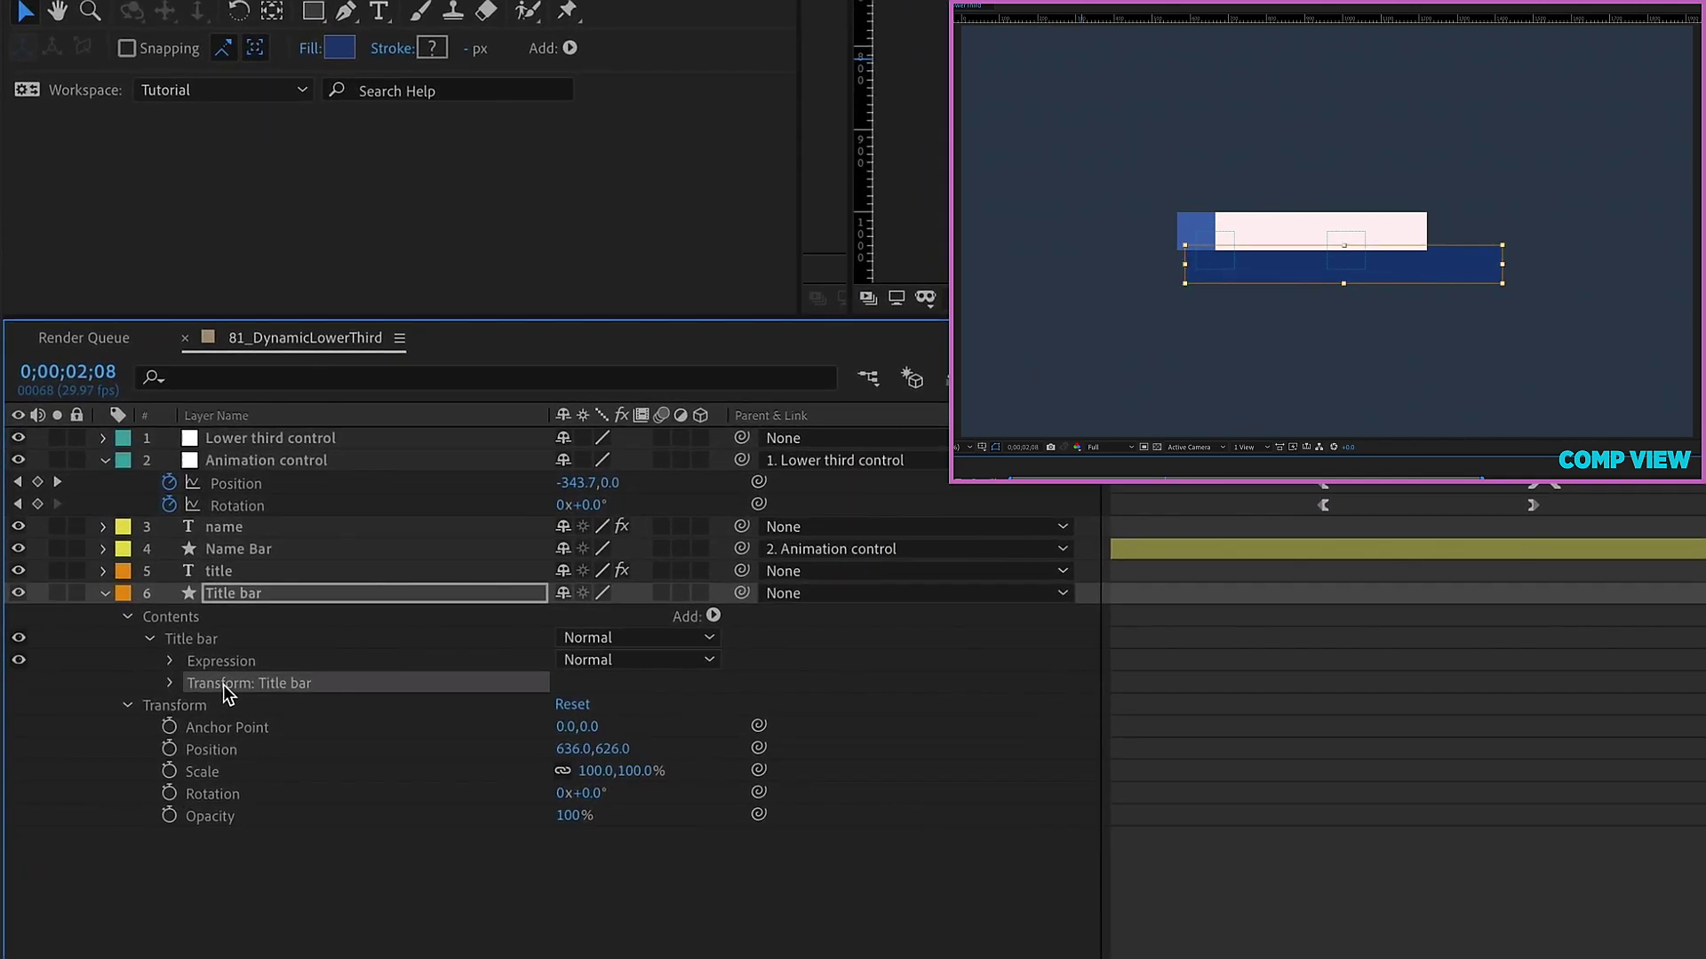
click(126, 715)
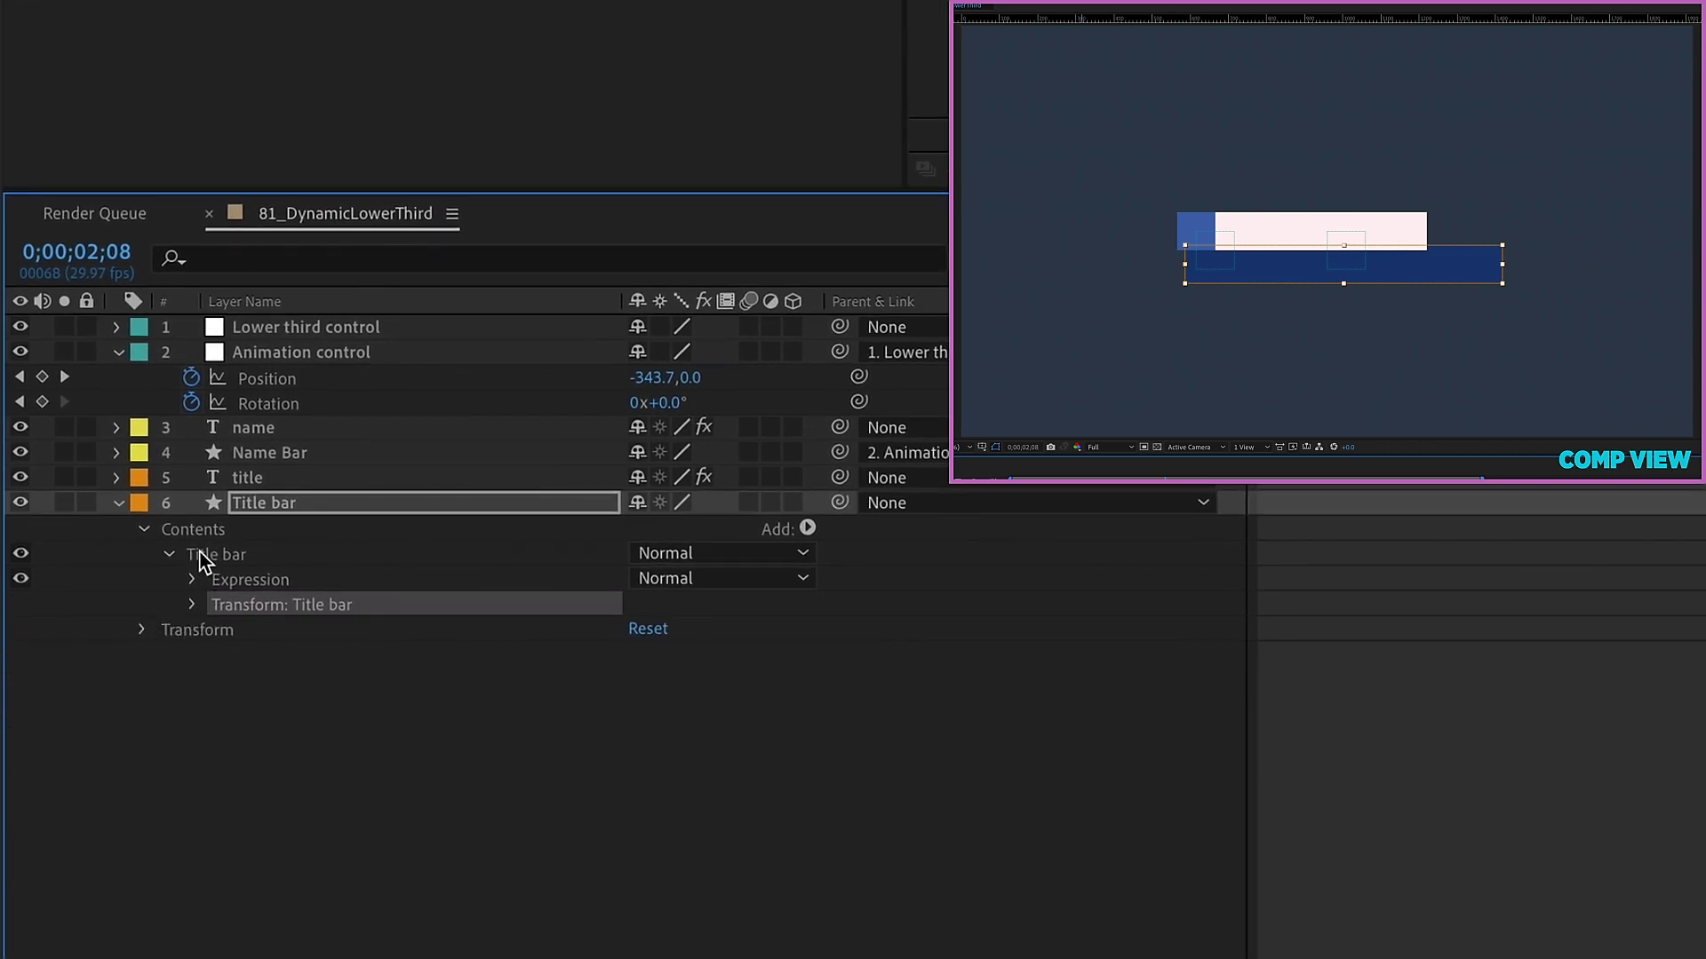
click(207, 557)
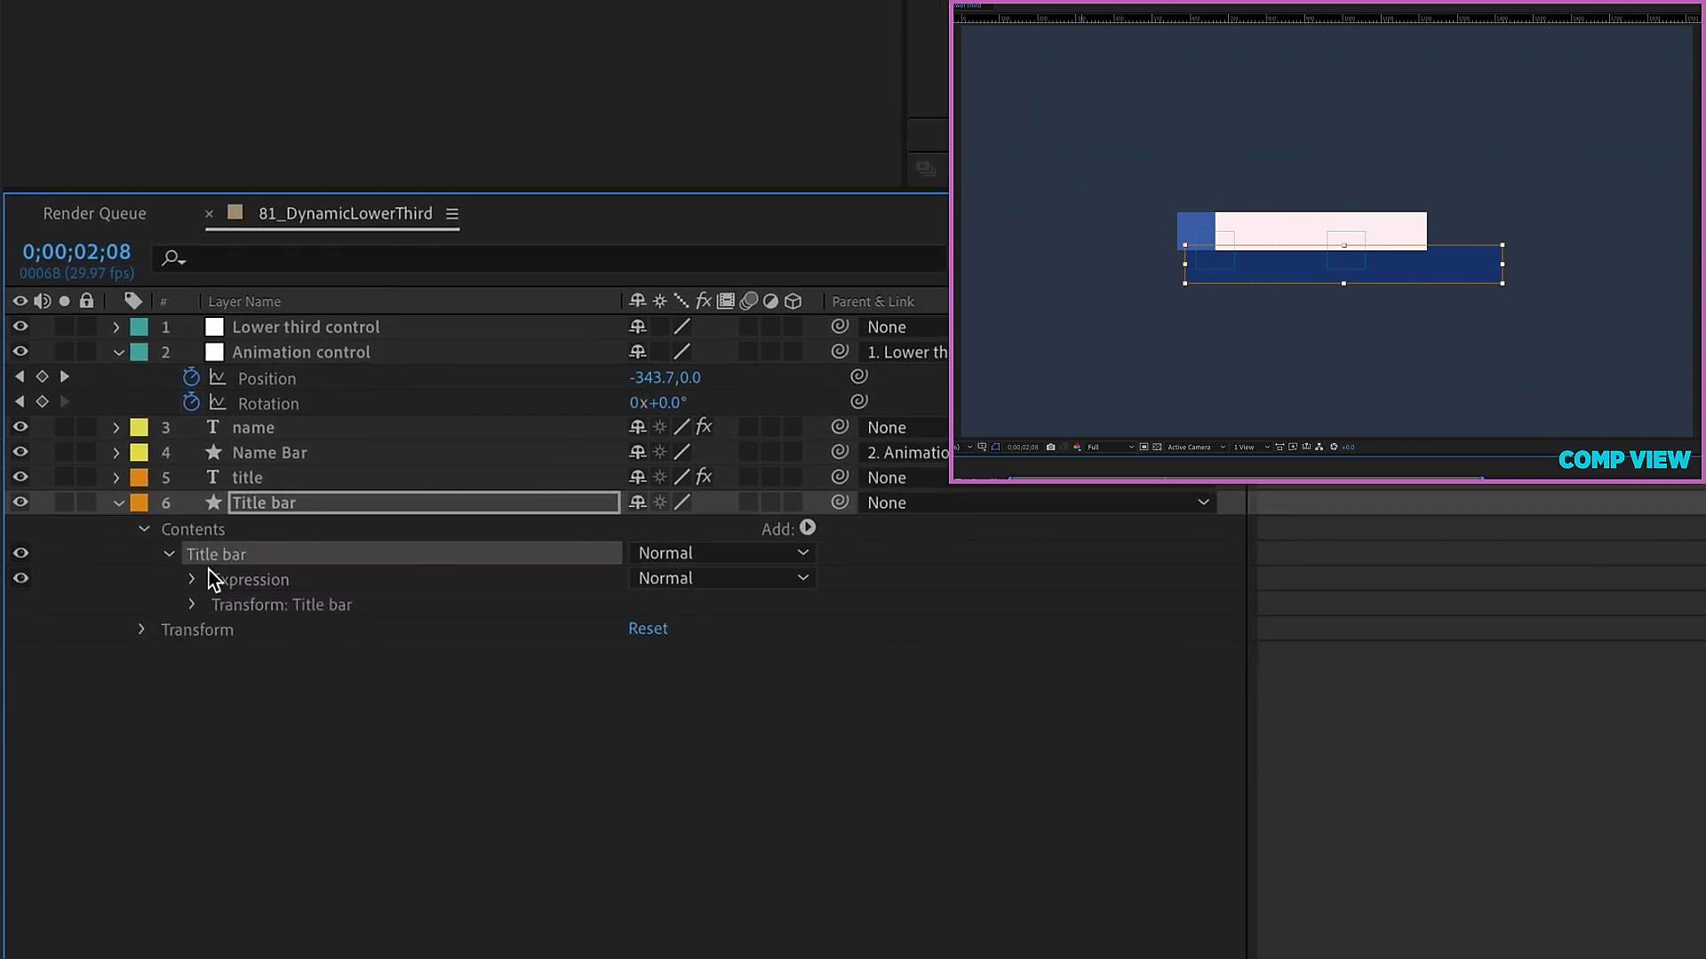
click(193, 606)
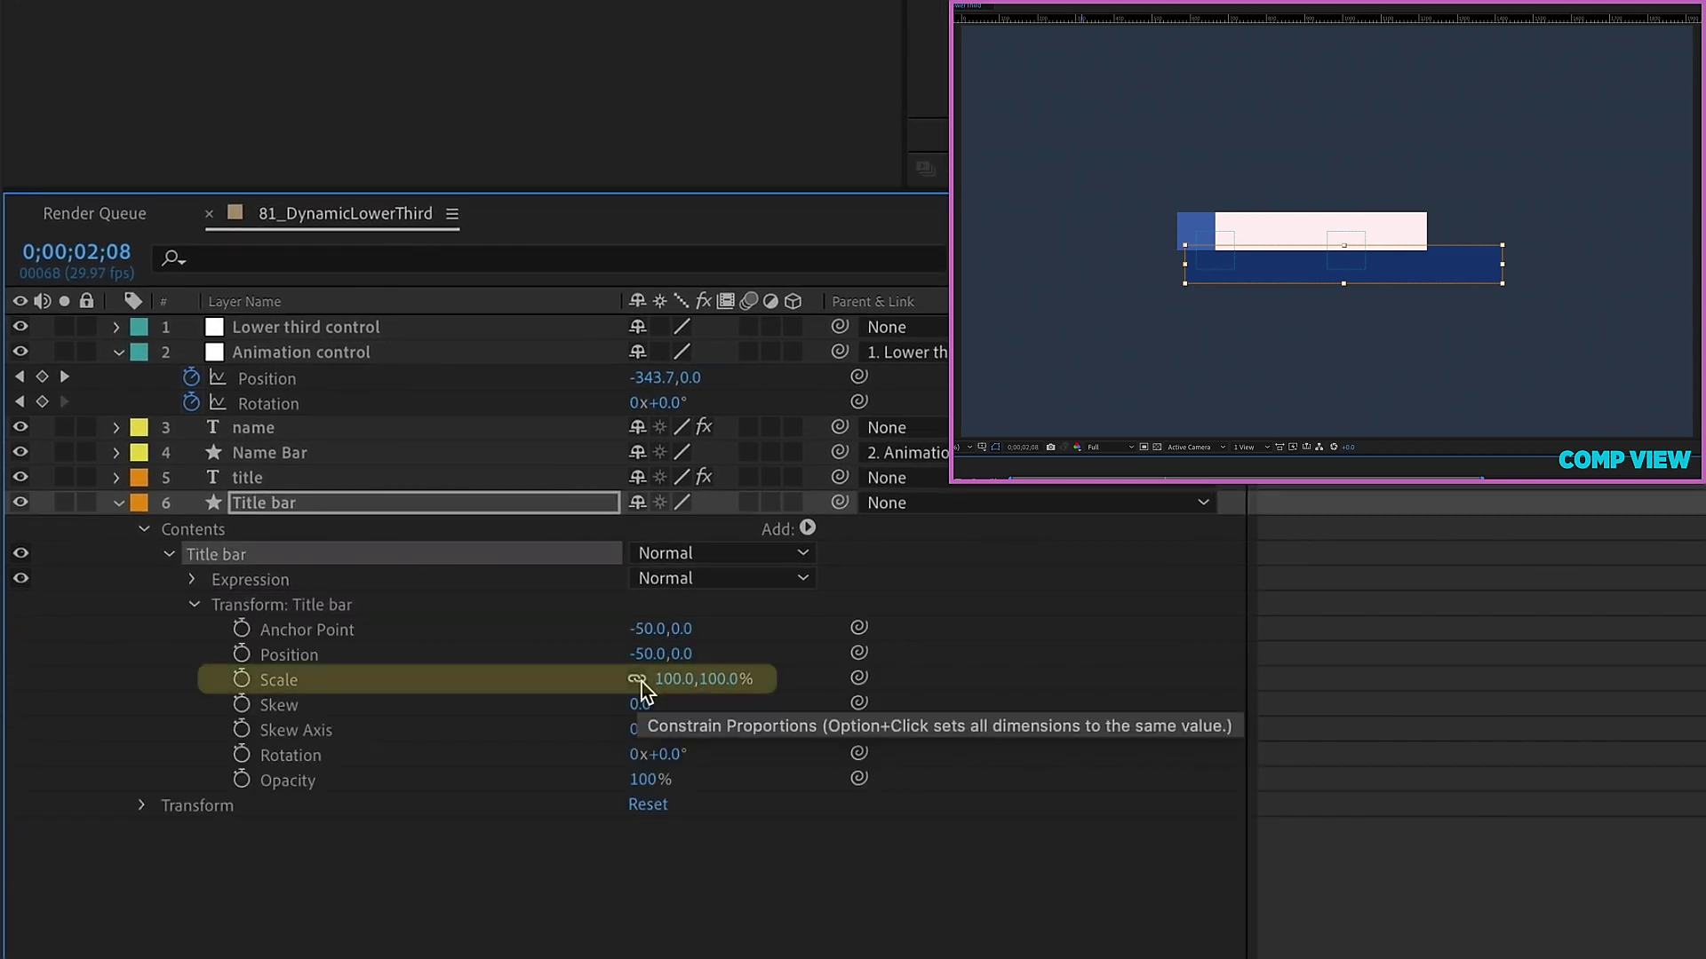
click(637, 681)
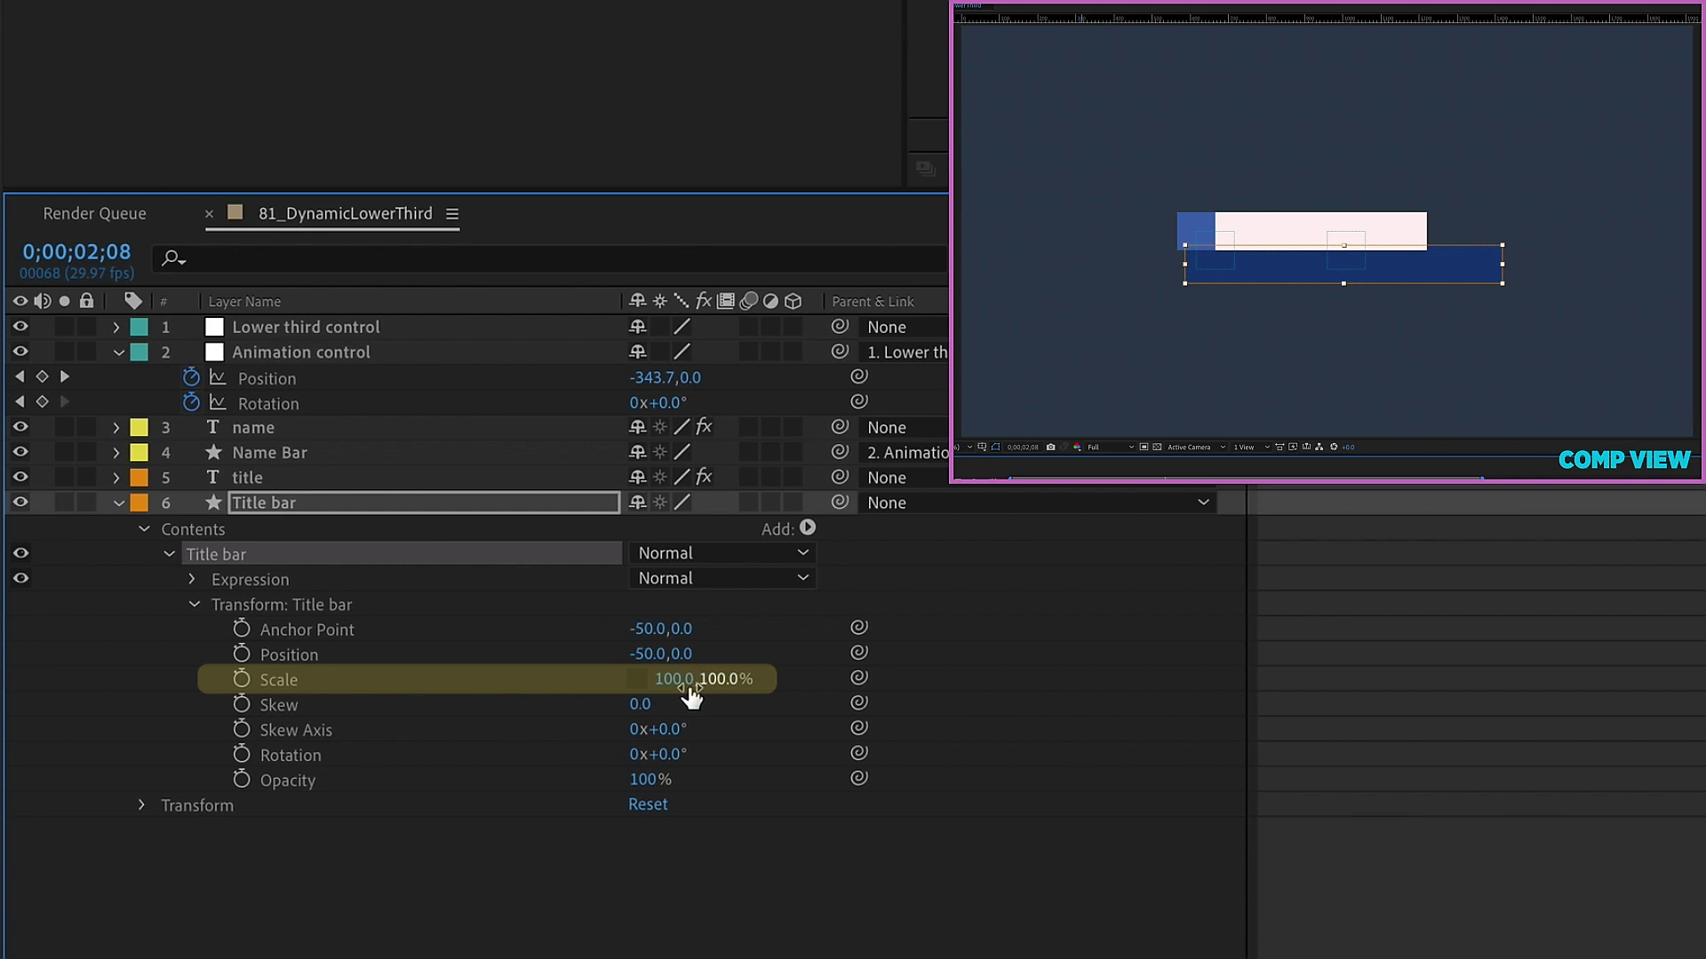
click(241, 679)
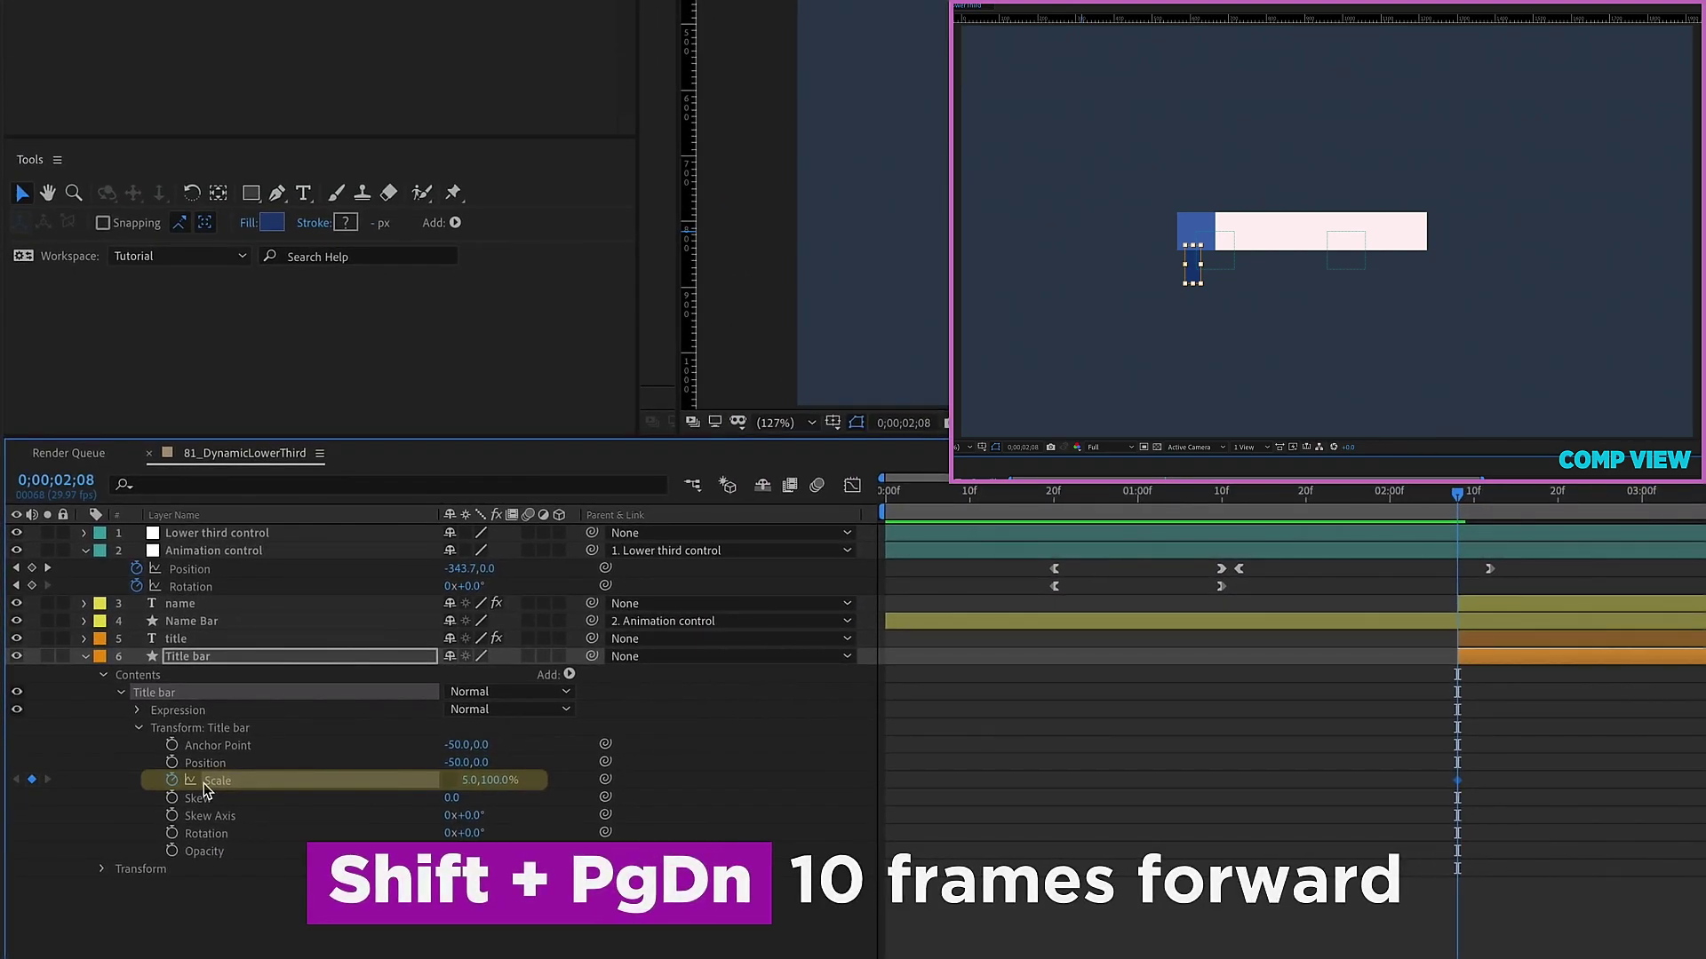
Go 20 frames forward to 0;00;02;28 and keyframe the Title bar group's Scale at 100, 100%
key(shift+Page_Down)
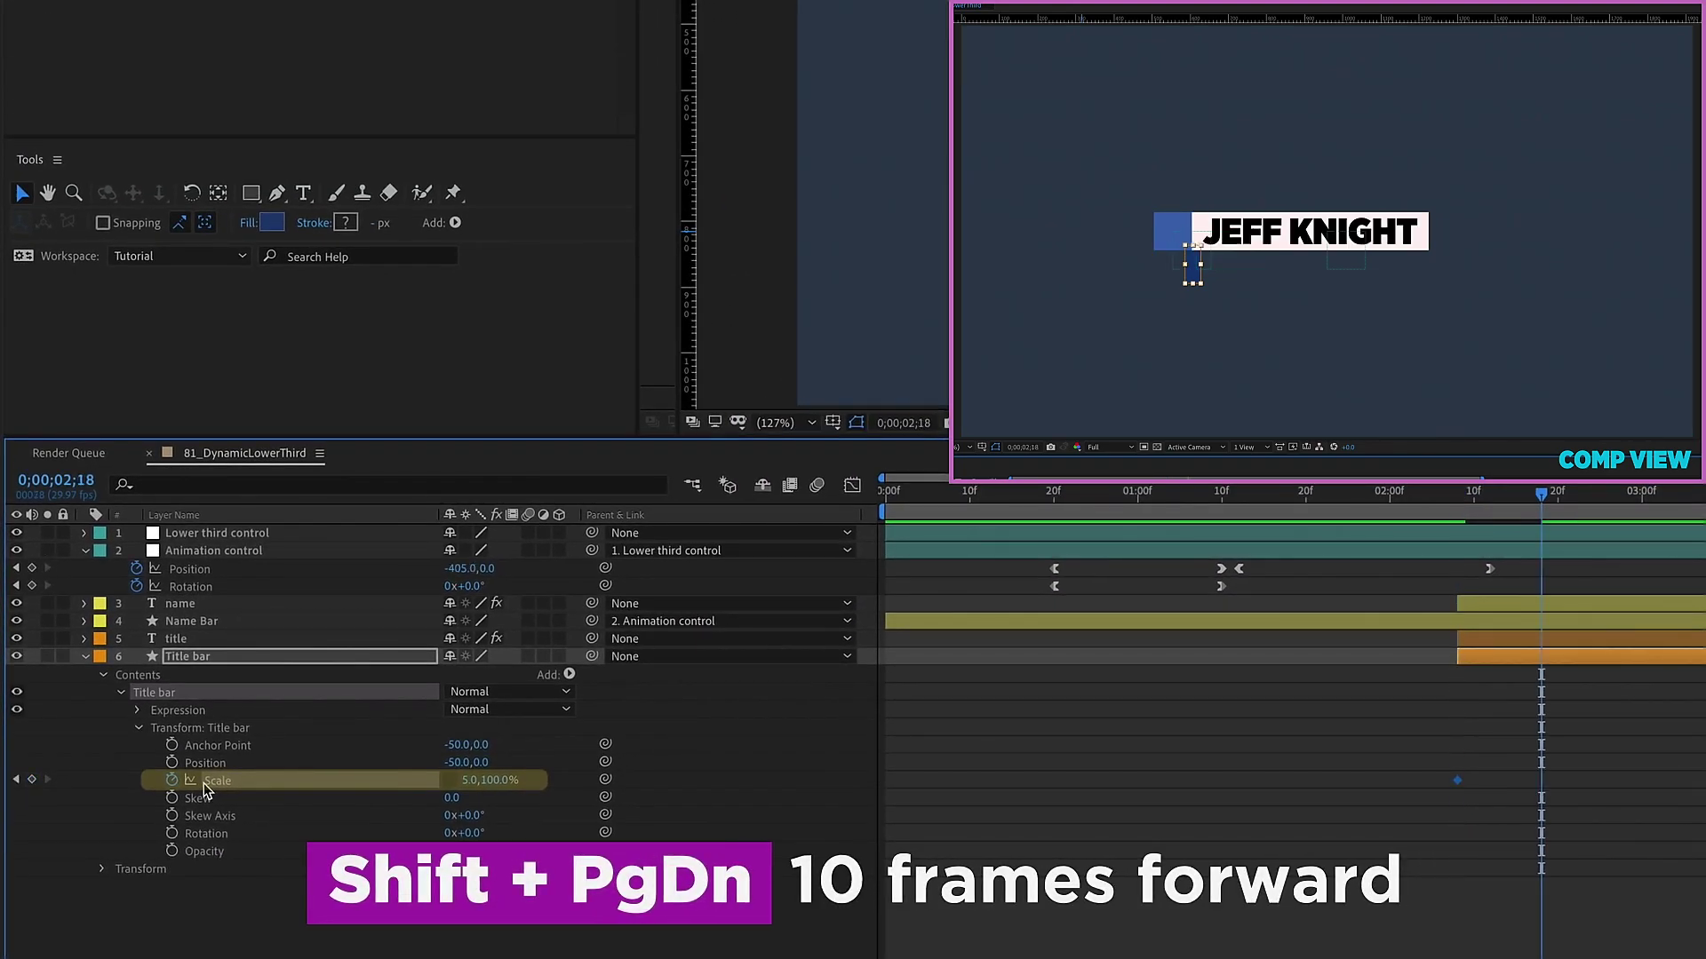
click(469, 780)
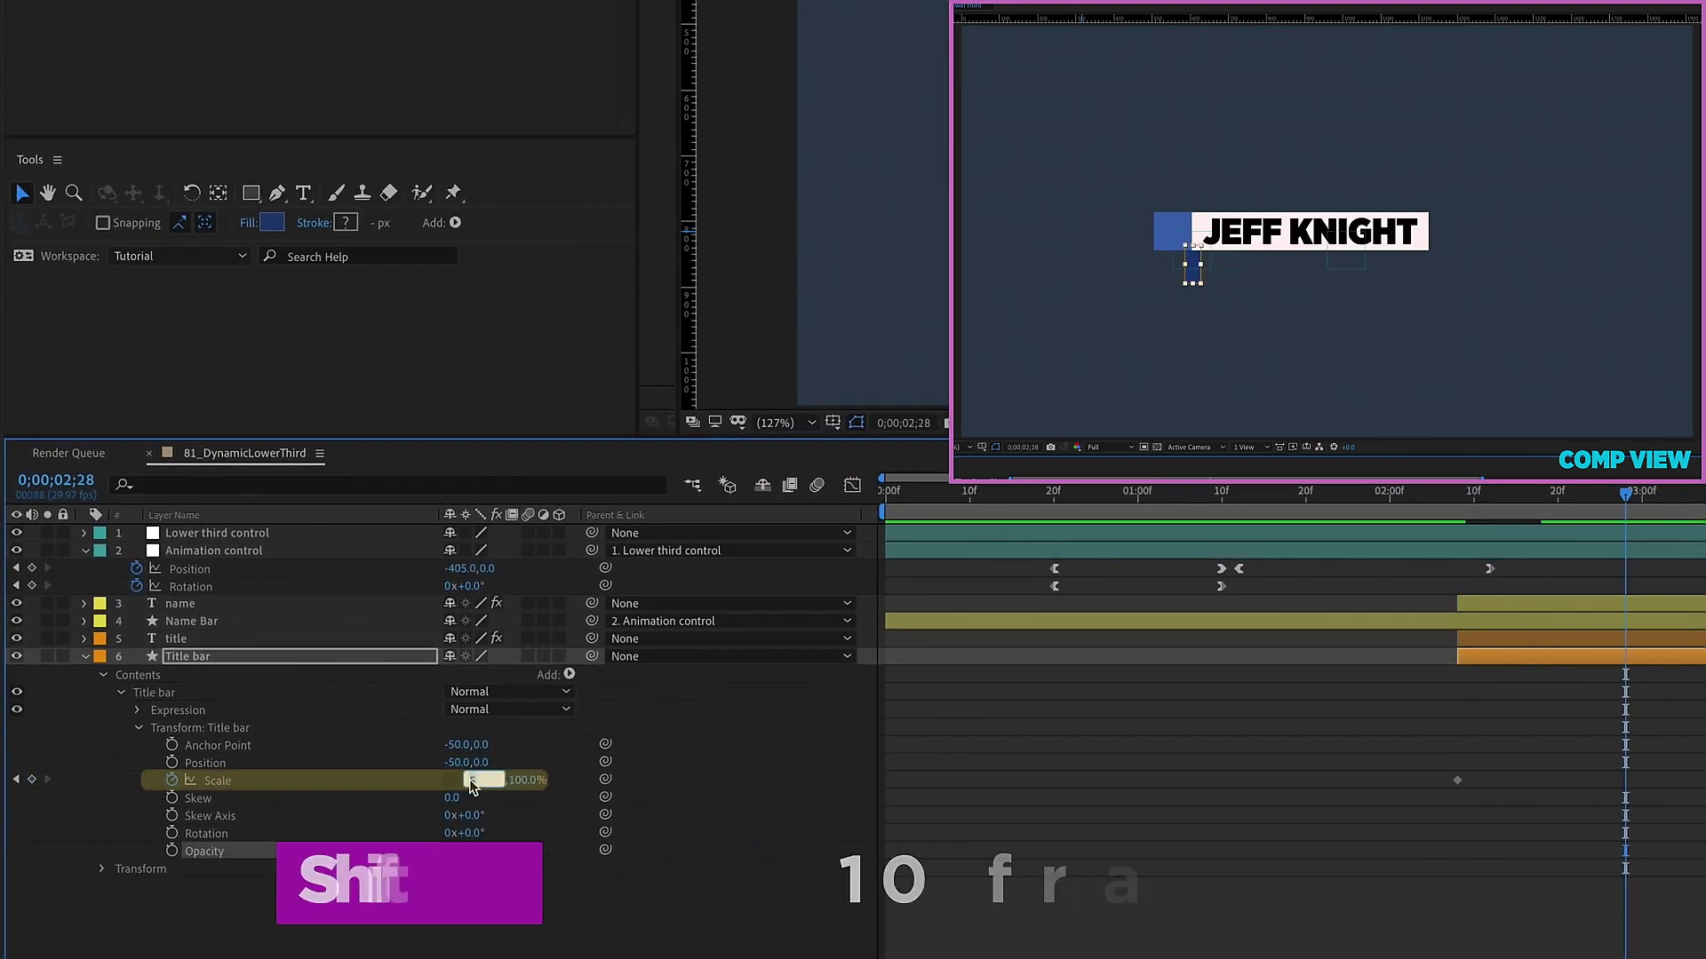
text(100)
key(Return)
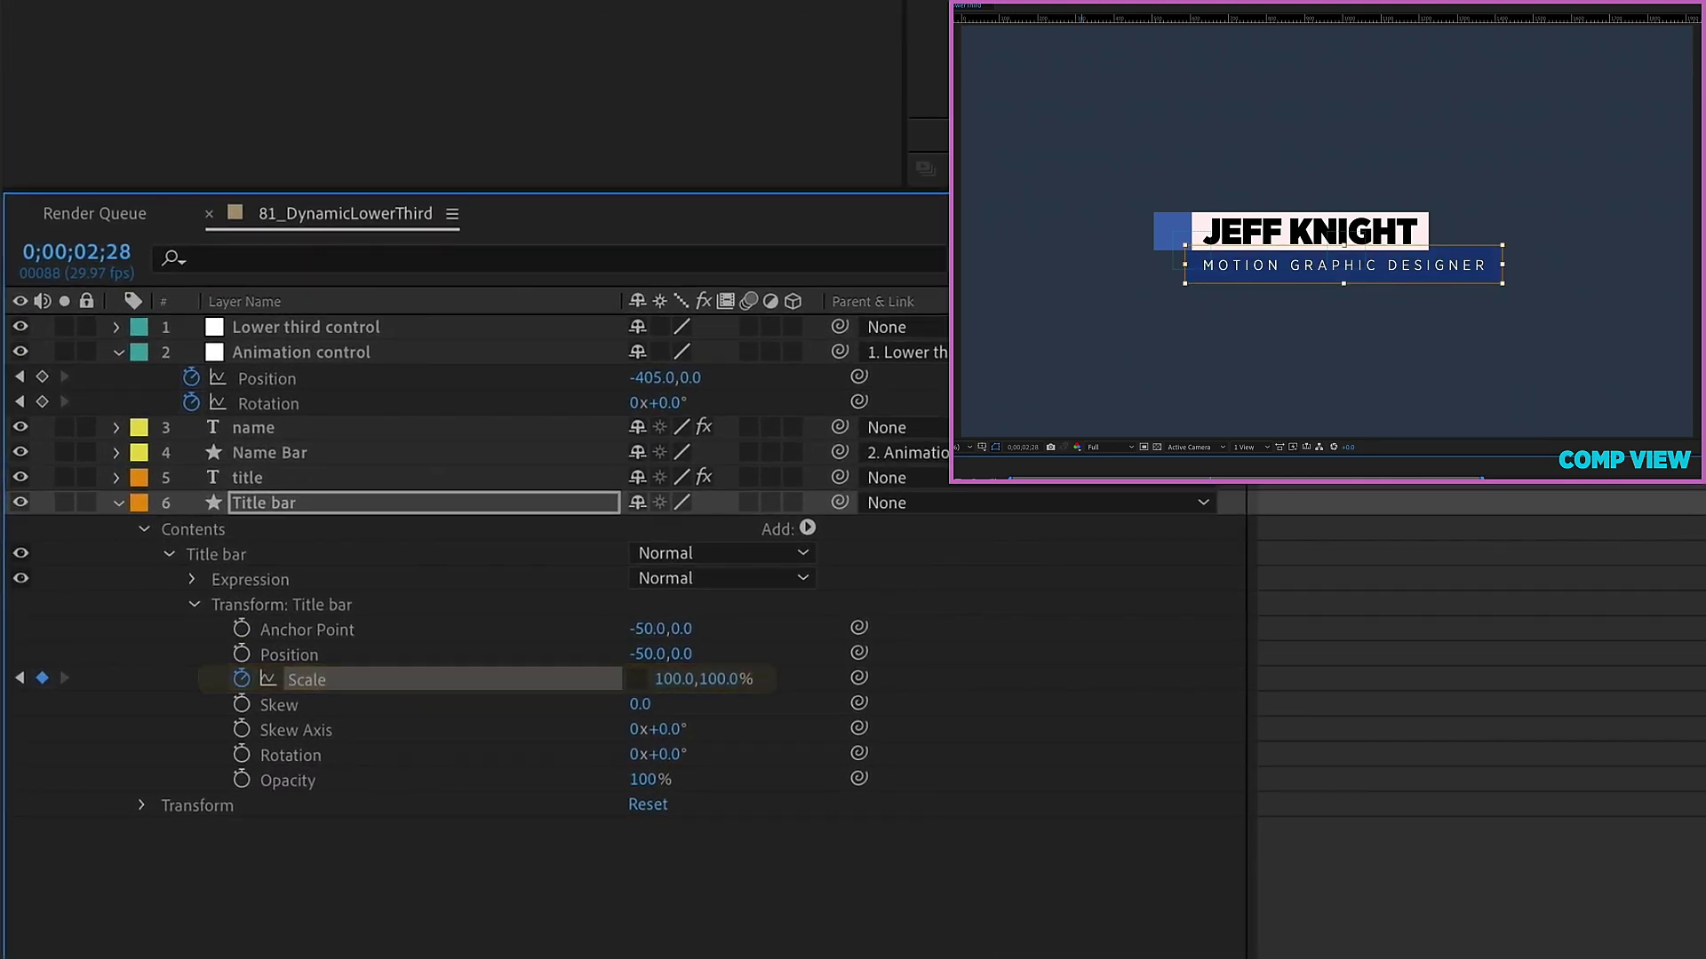
Slightly reduce the horizontal Scale in the Expression group's transform to tighten the bar around the job title
click(201, 583)
click(194, 579)
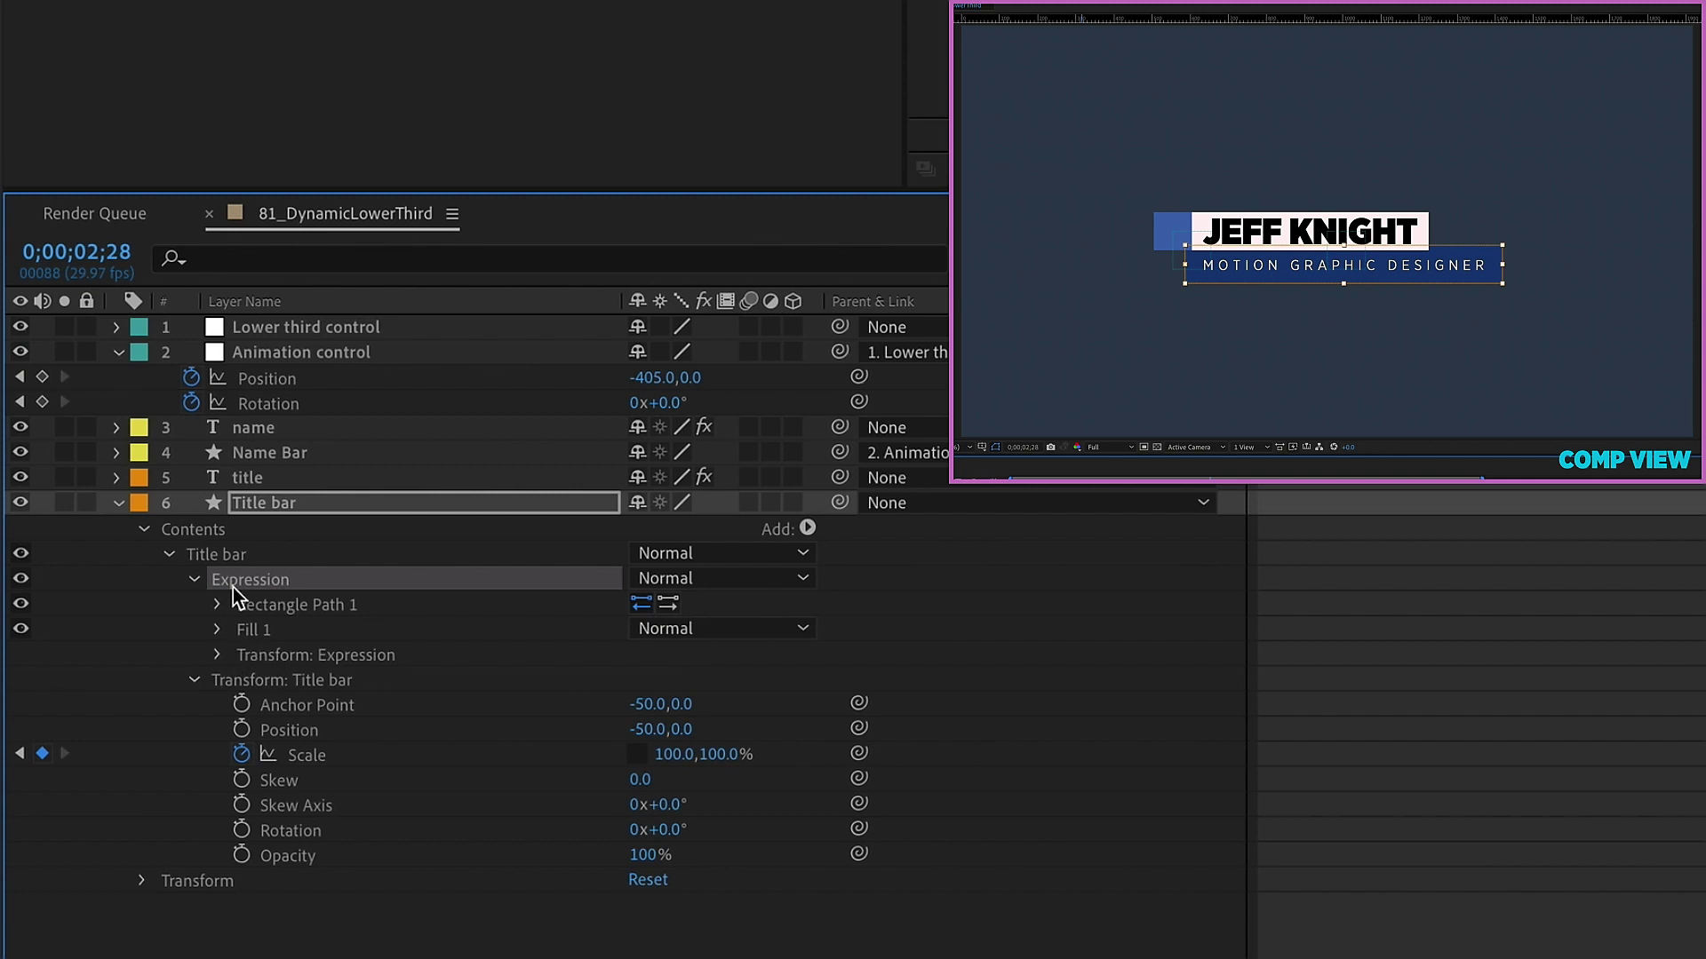
click(230, 605)
click(220, 656)
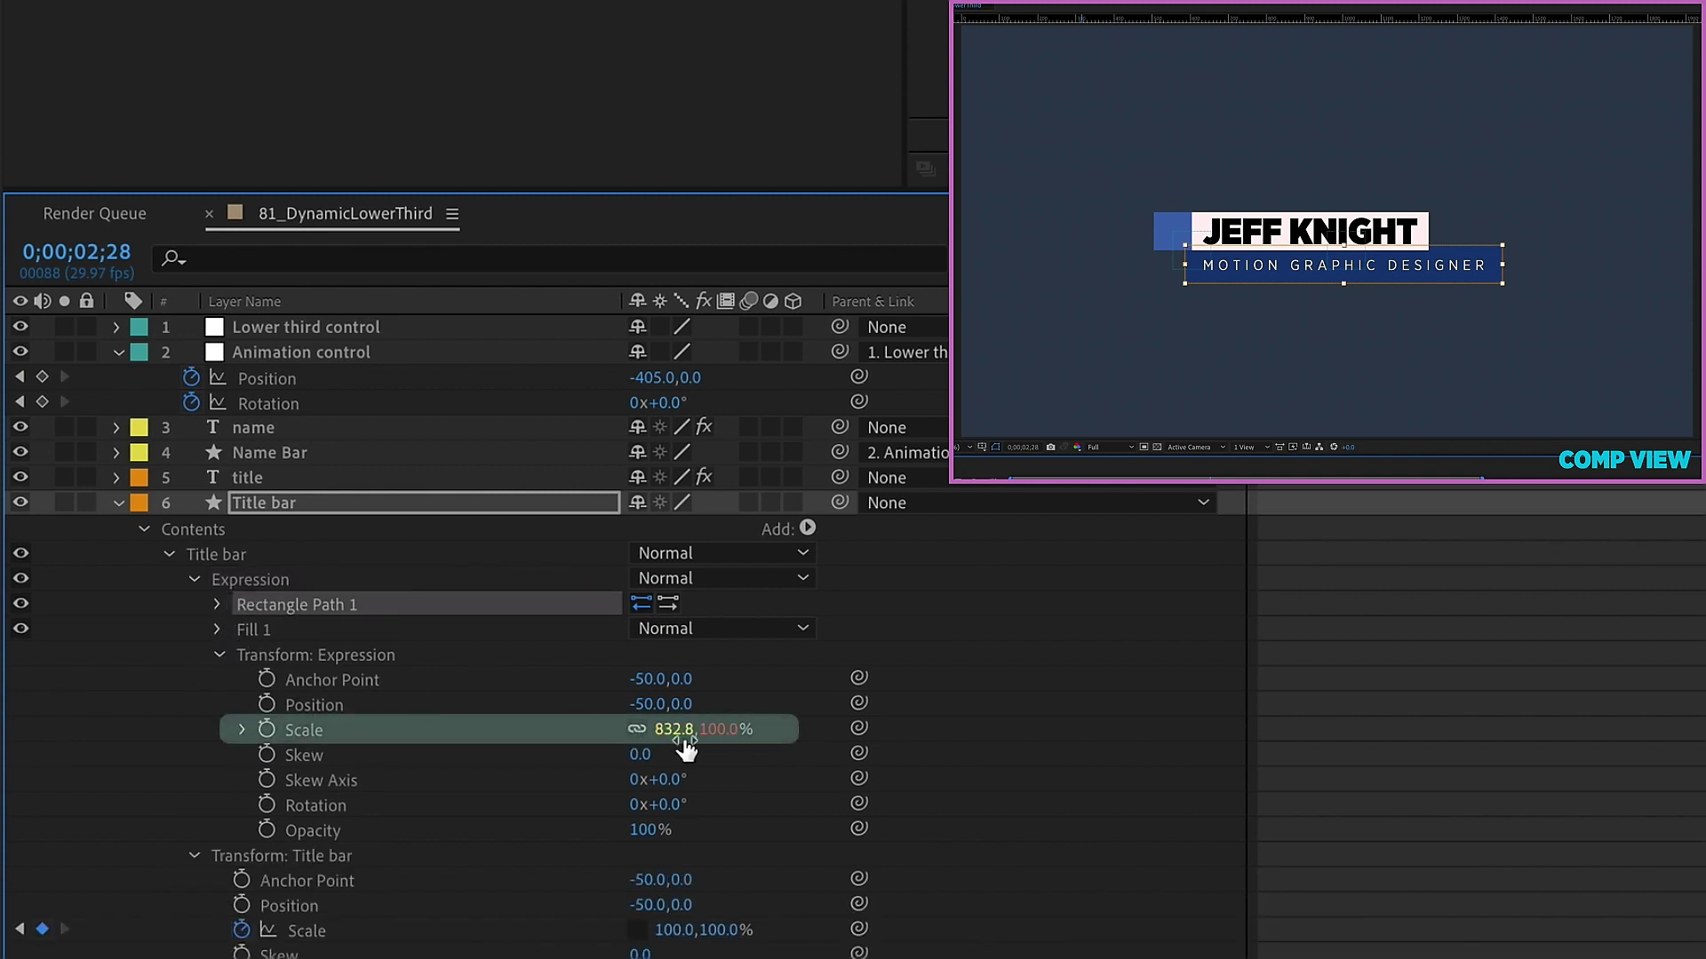
drag(668, 730, 656, 732)
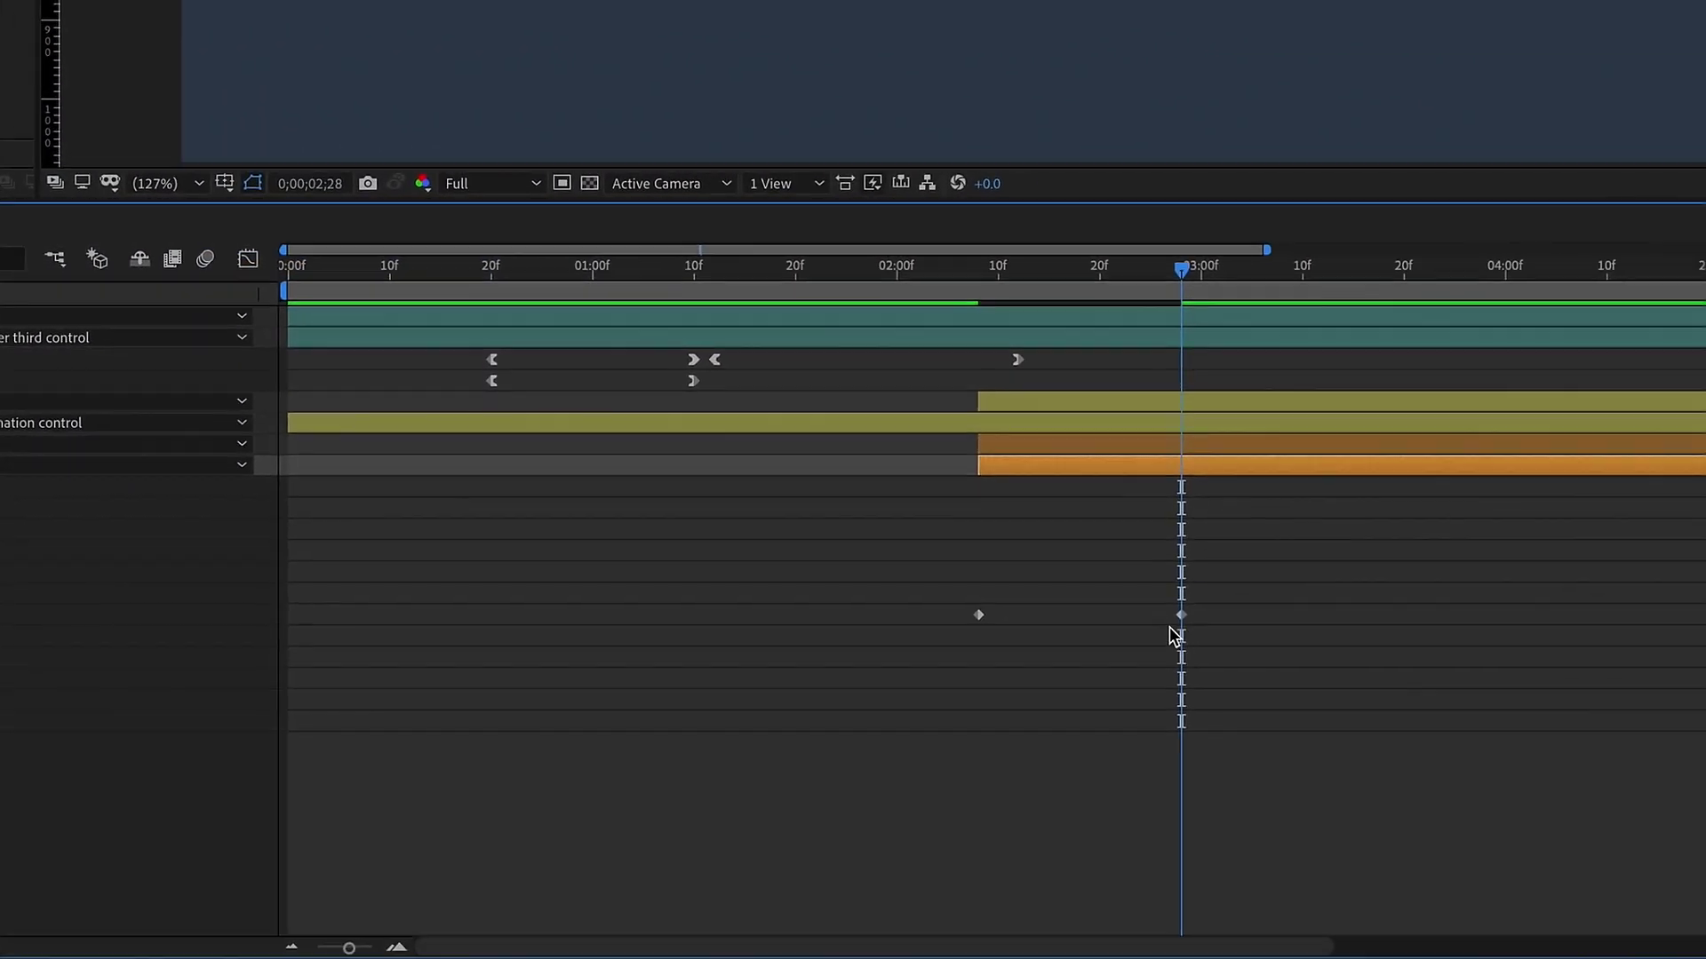
Apply Easy Ease In to the Title bar group's last Scale keyframe and Easy Ease Out to its first one
right_click(1181, 615)
mouse_move(1272, 934)
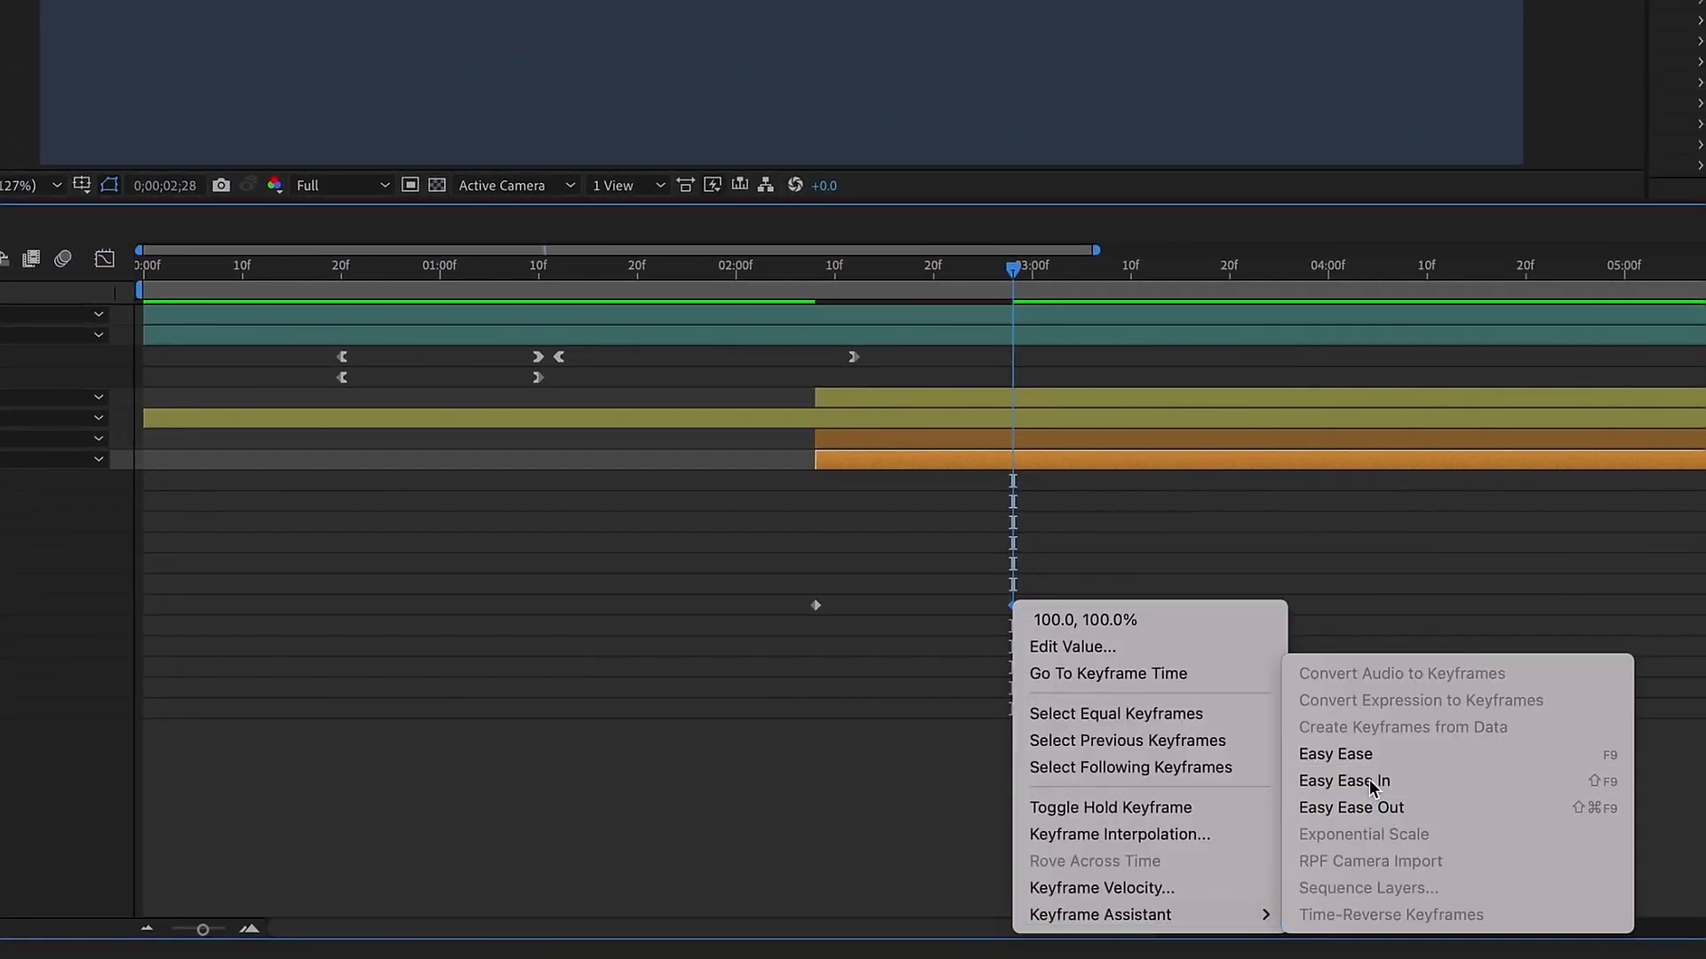
click(1373, 783)
right_click(821, 608)
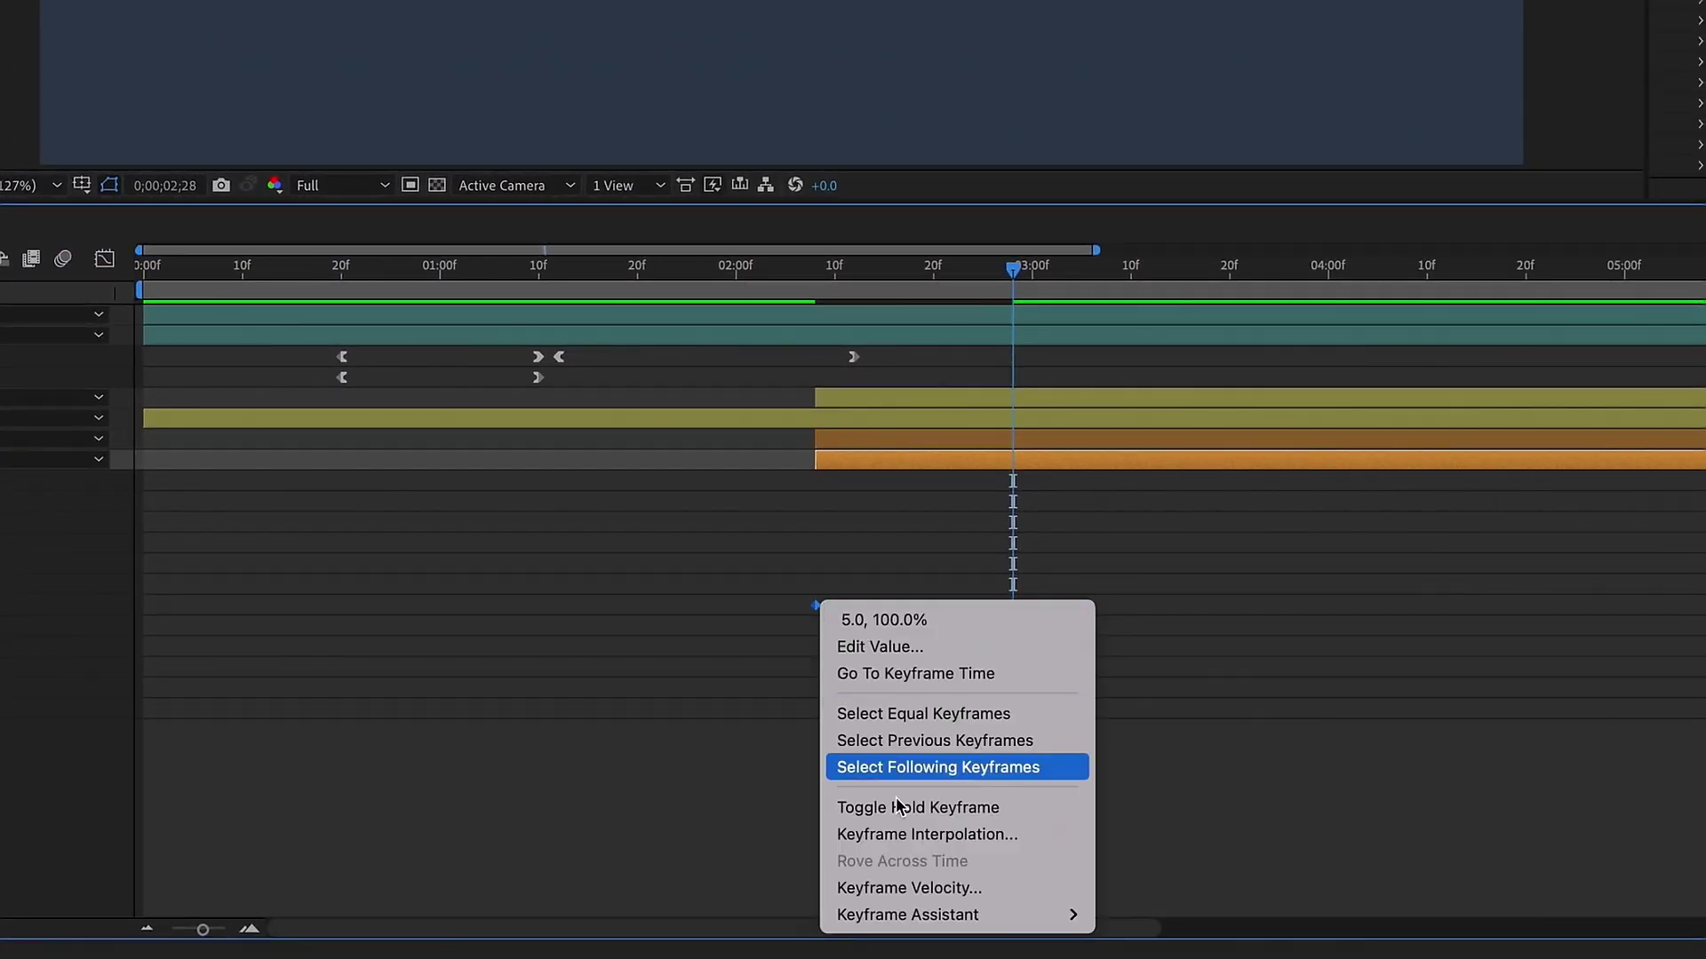
mouse_move(1022, 915)
click(1155, 808)
Adjust the Title bar group's Scale curve in the graph editor by lengthening the easing handle at the first keyframe
key(j)
key(shift+F3)
drag(848, 840, 913, 841)
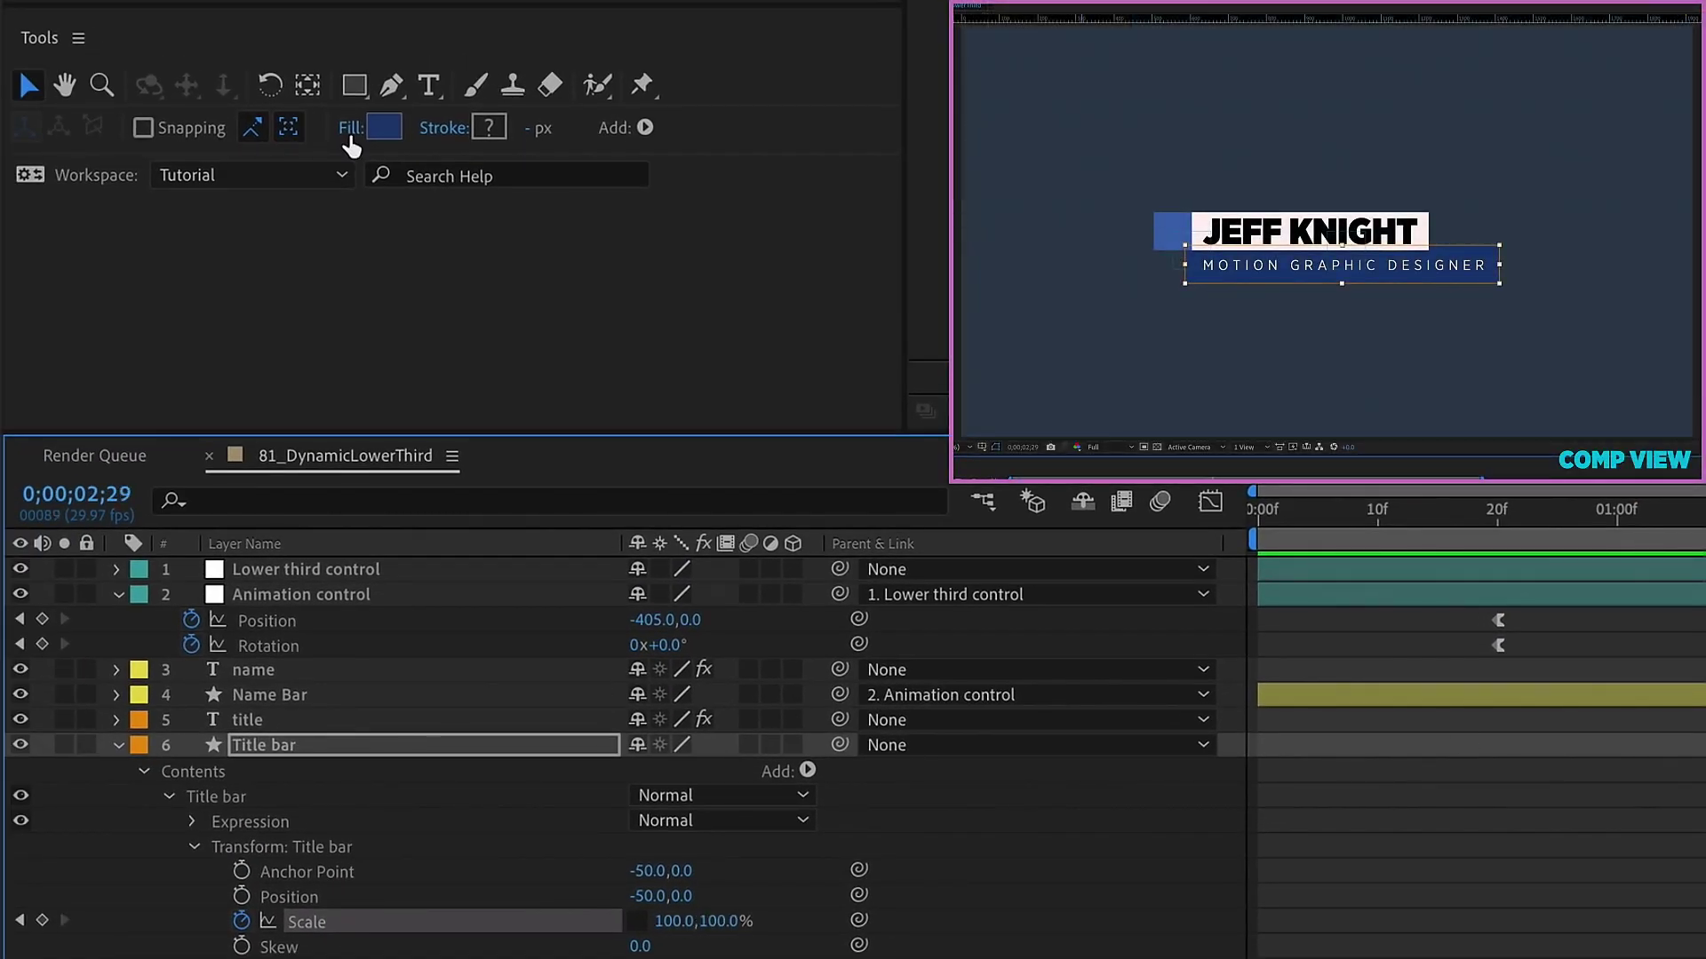
Change the Title bar's fill colour to a dark orange
click(391, 127)
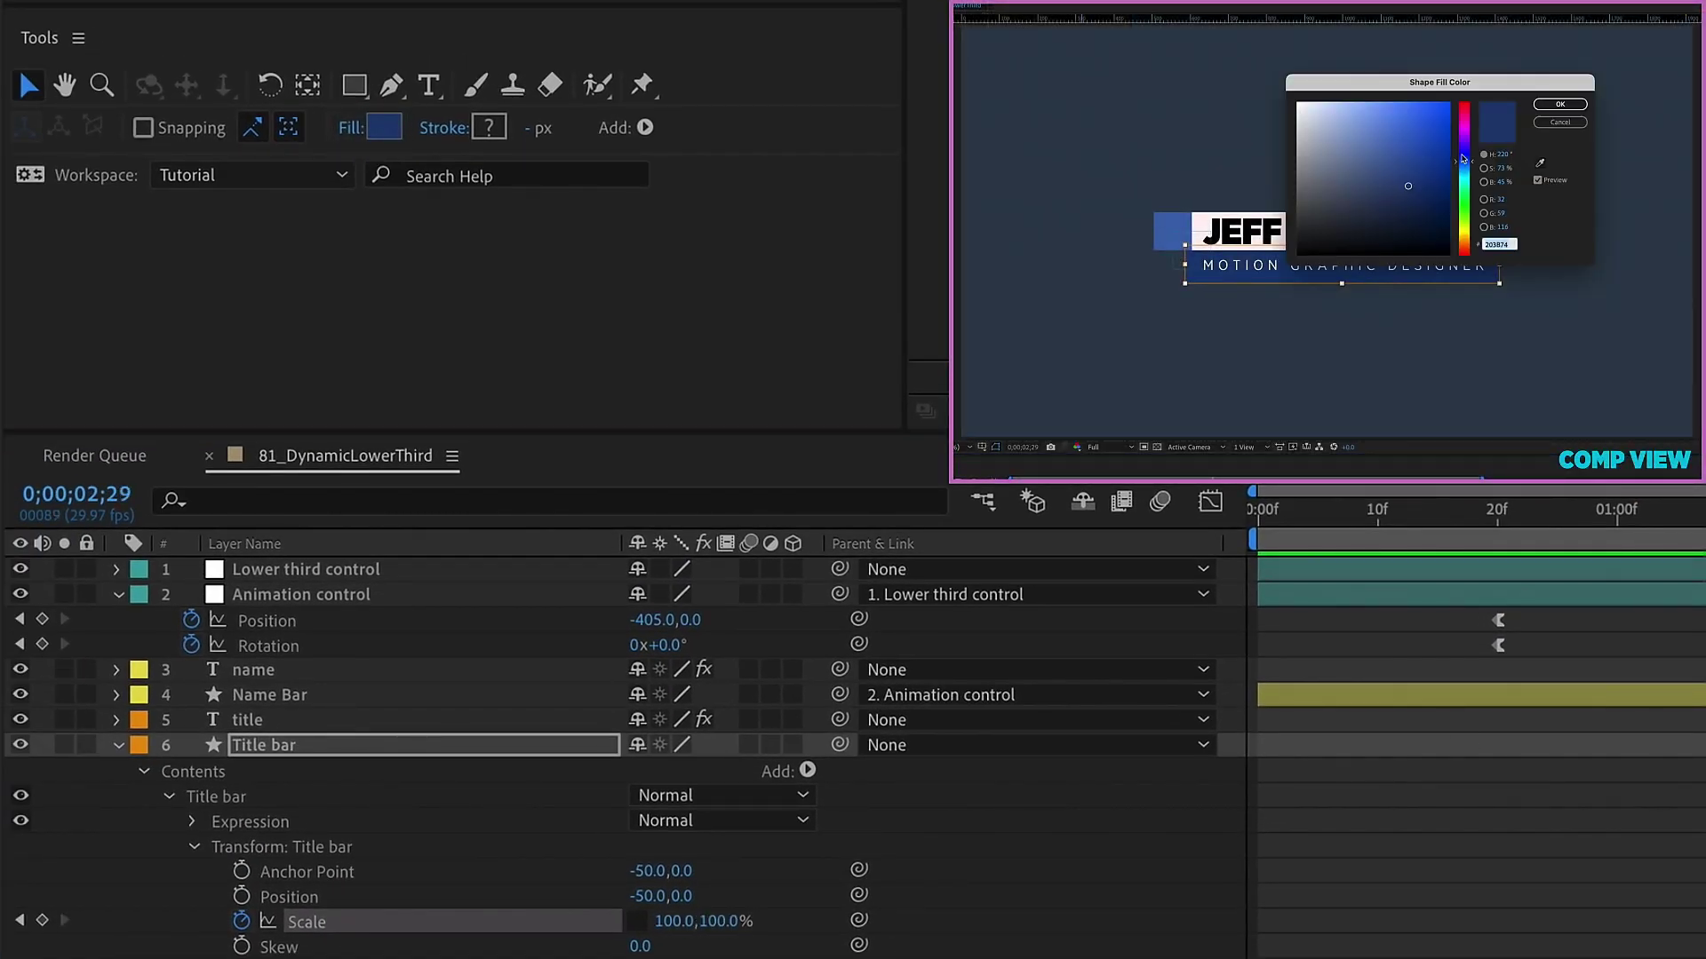
click(1466, 238)
drag(1431, 160, 1457, 130)
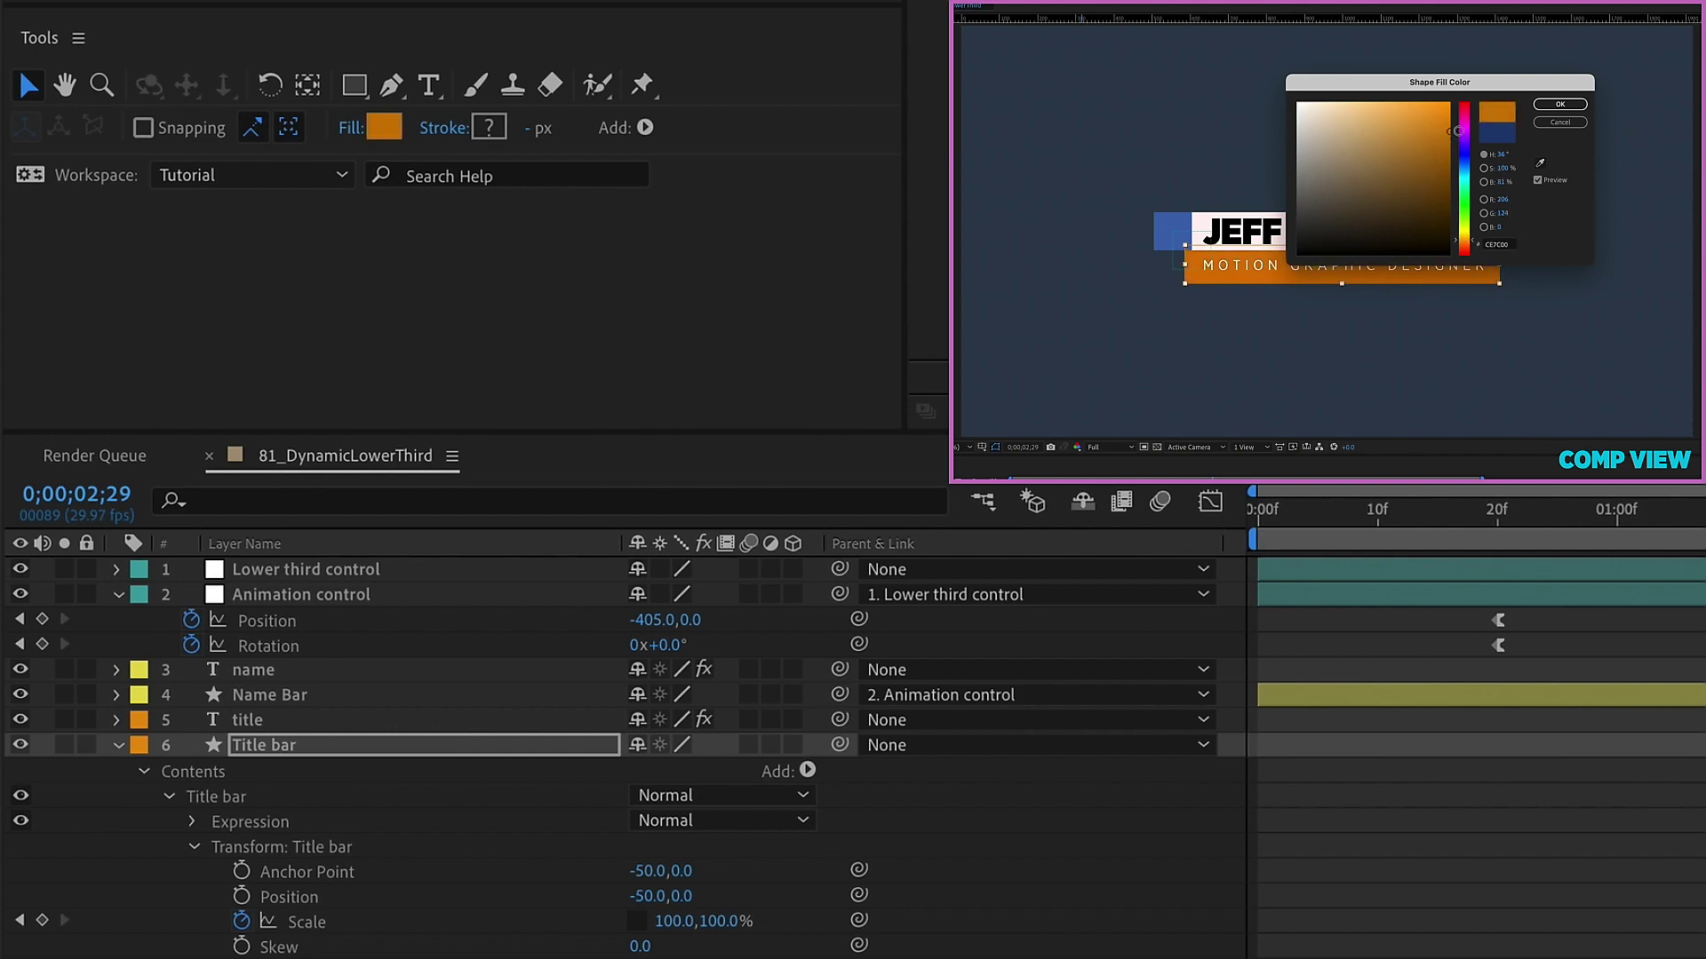
click(1447, 156)
click(1547, 106)
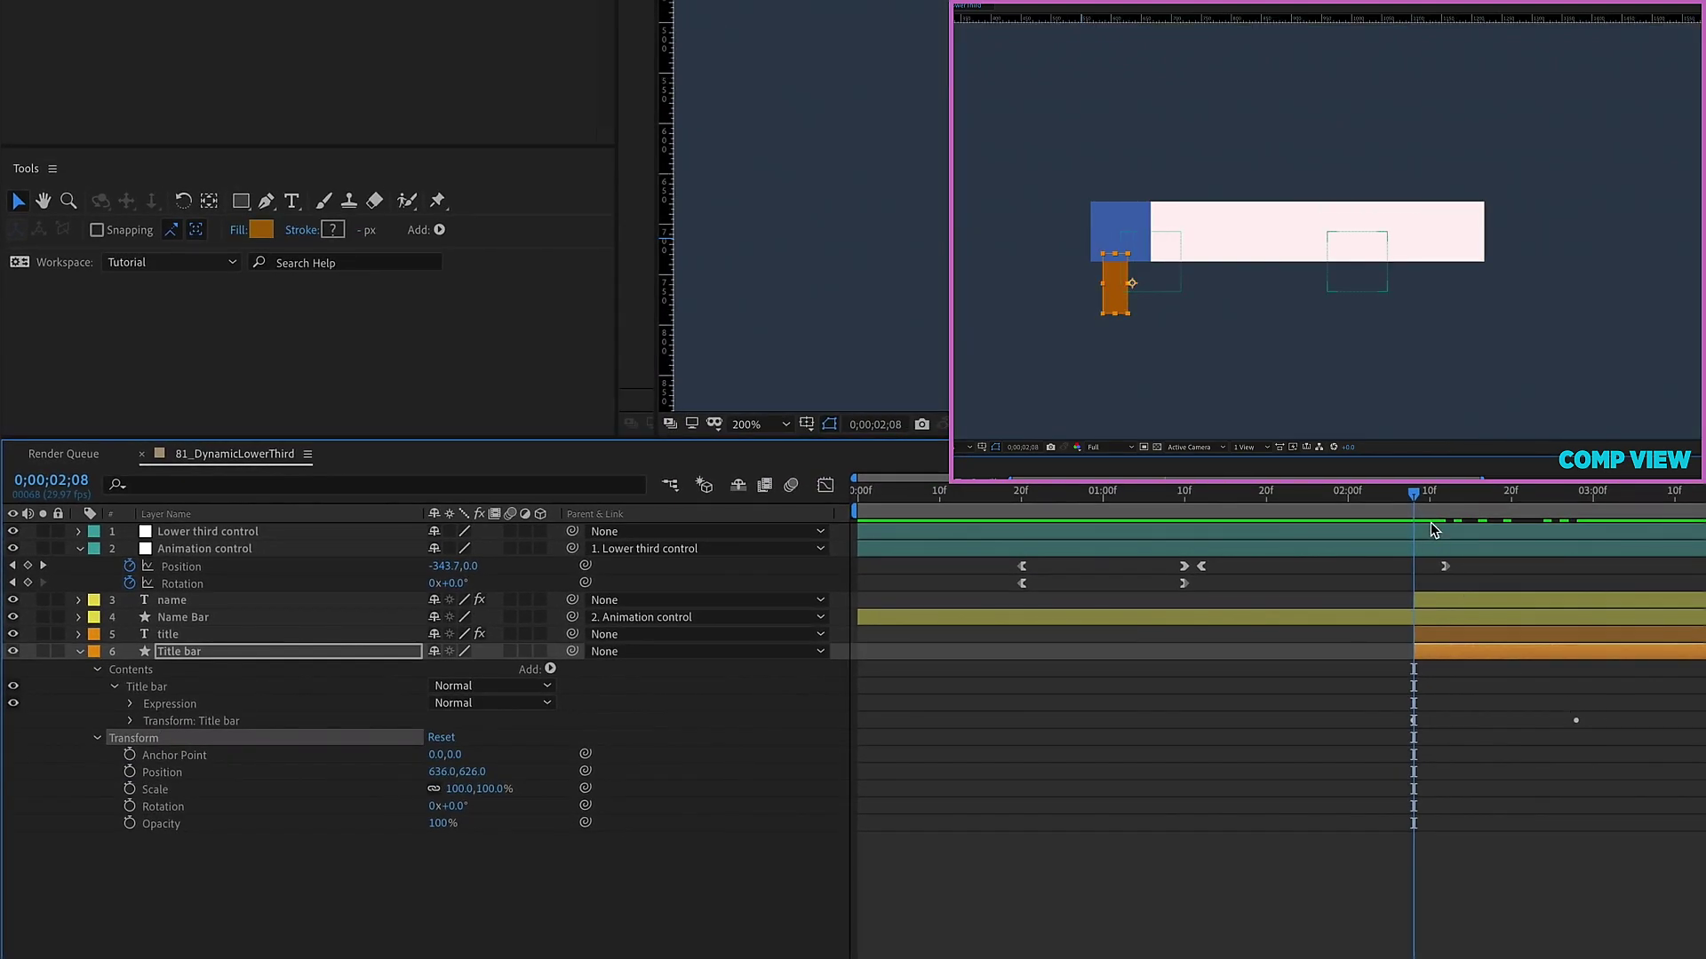
Keyframe the Title bar group's transform Position at -50, 0 at both 0;00;02;08 and 0;00;02;18
click(189, 723)
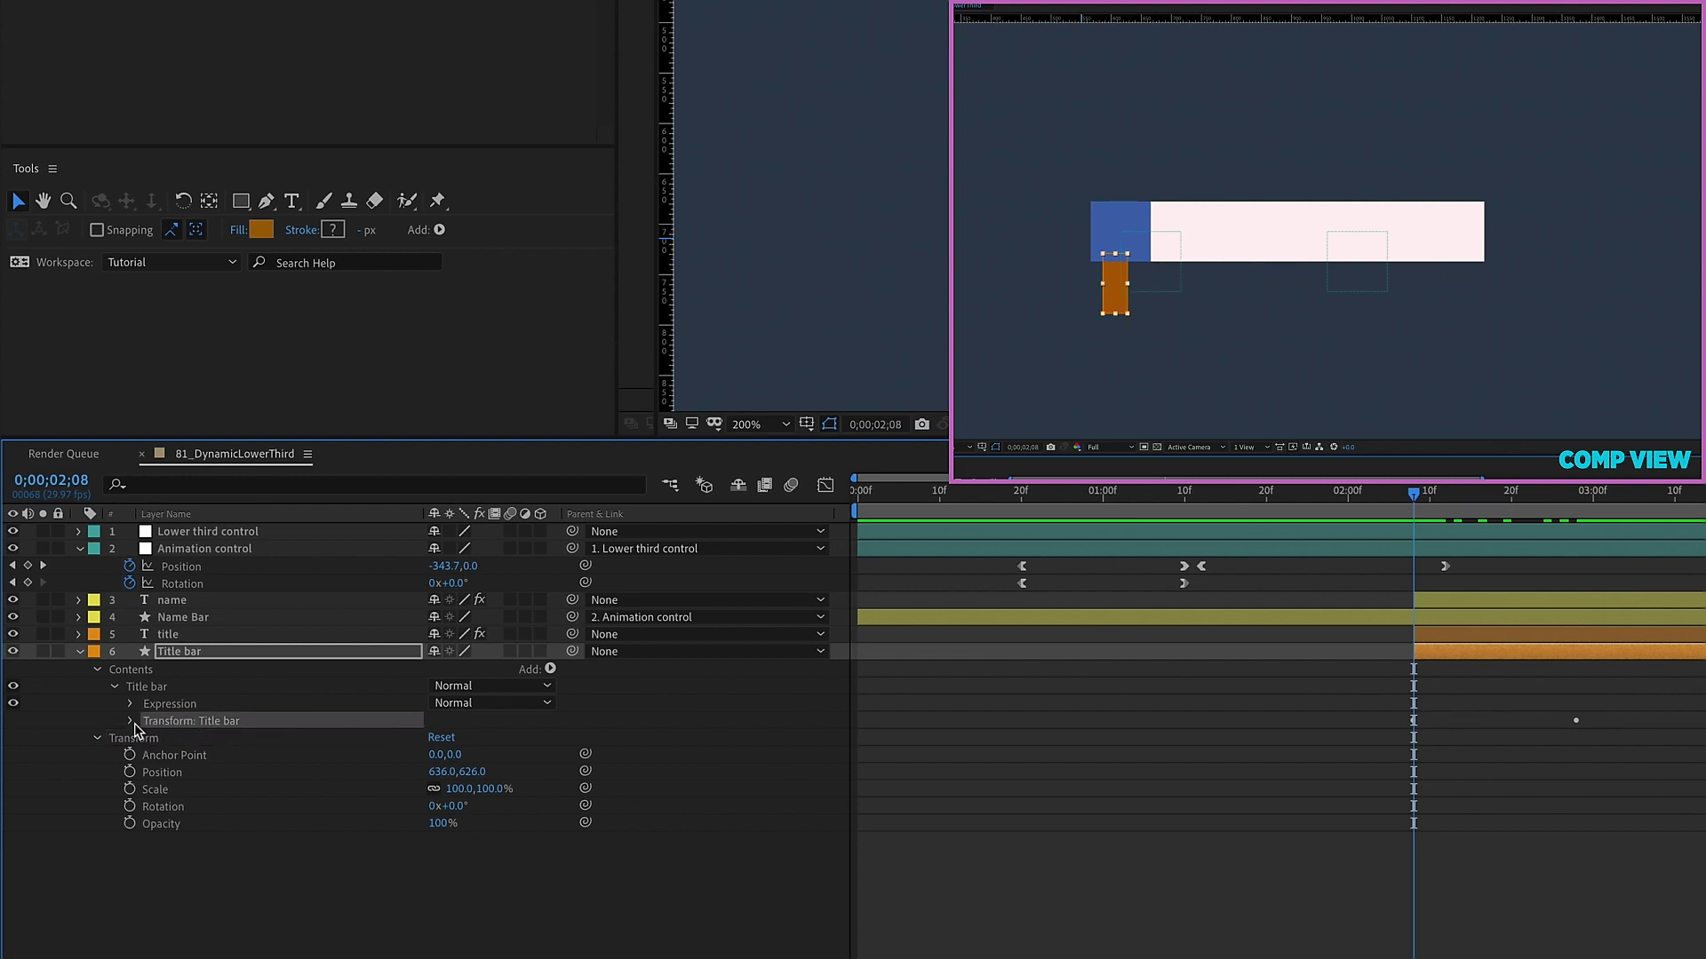
click(130, 722)
click(242, 755)
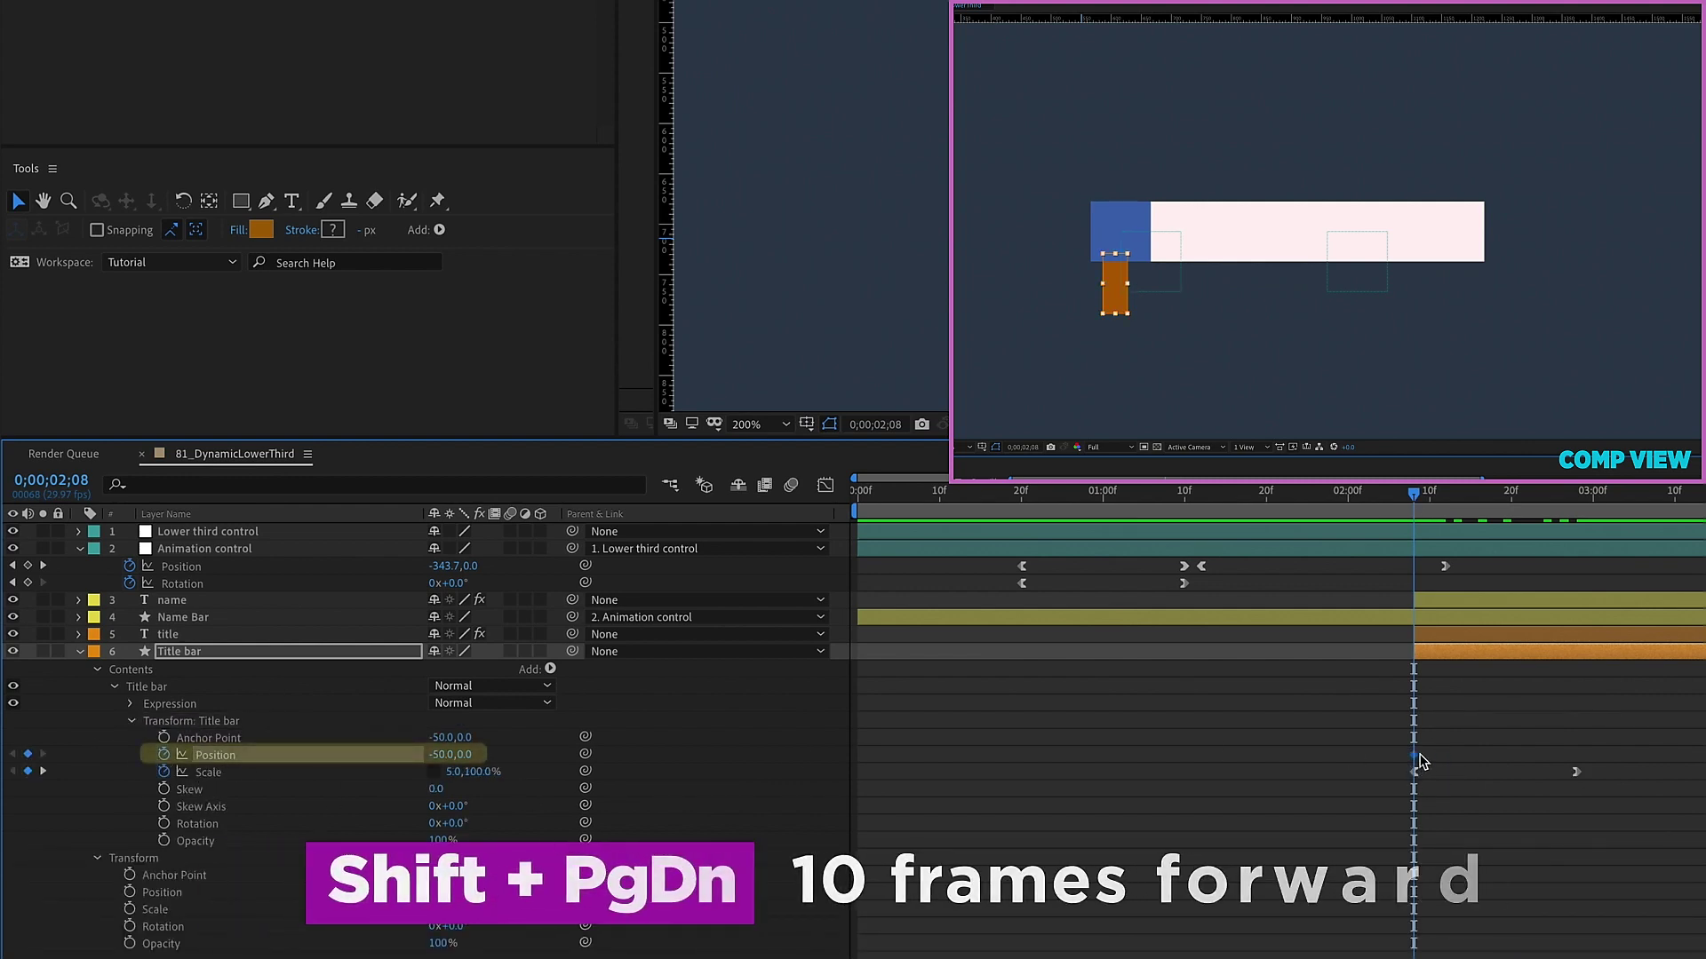
key(shift+Page_Down)
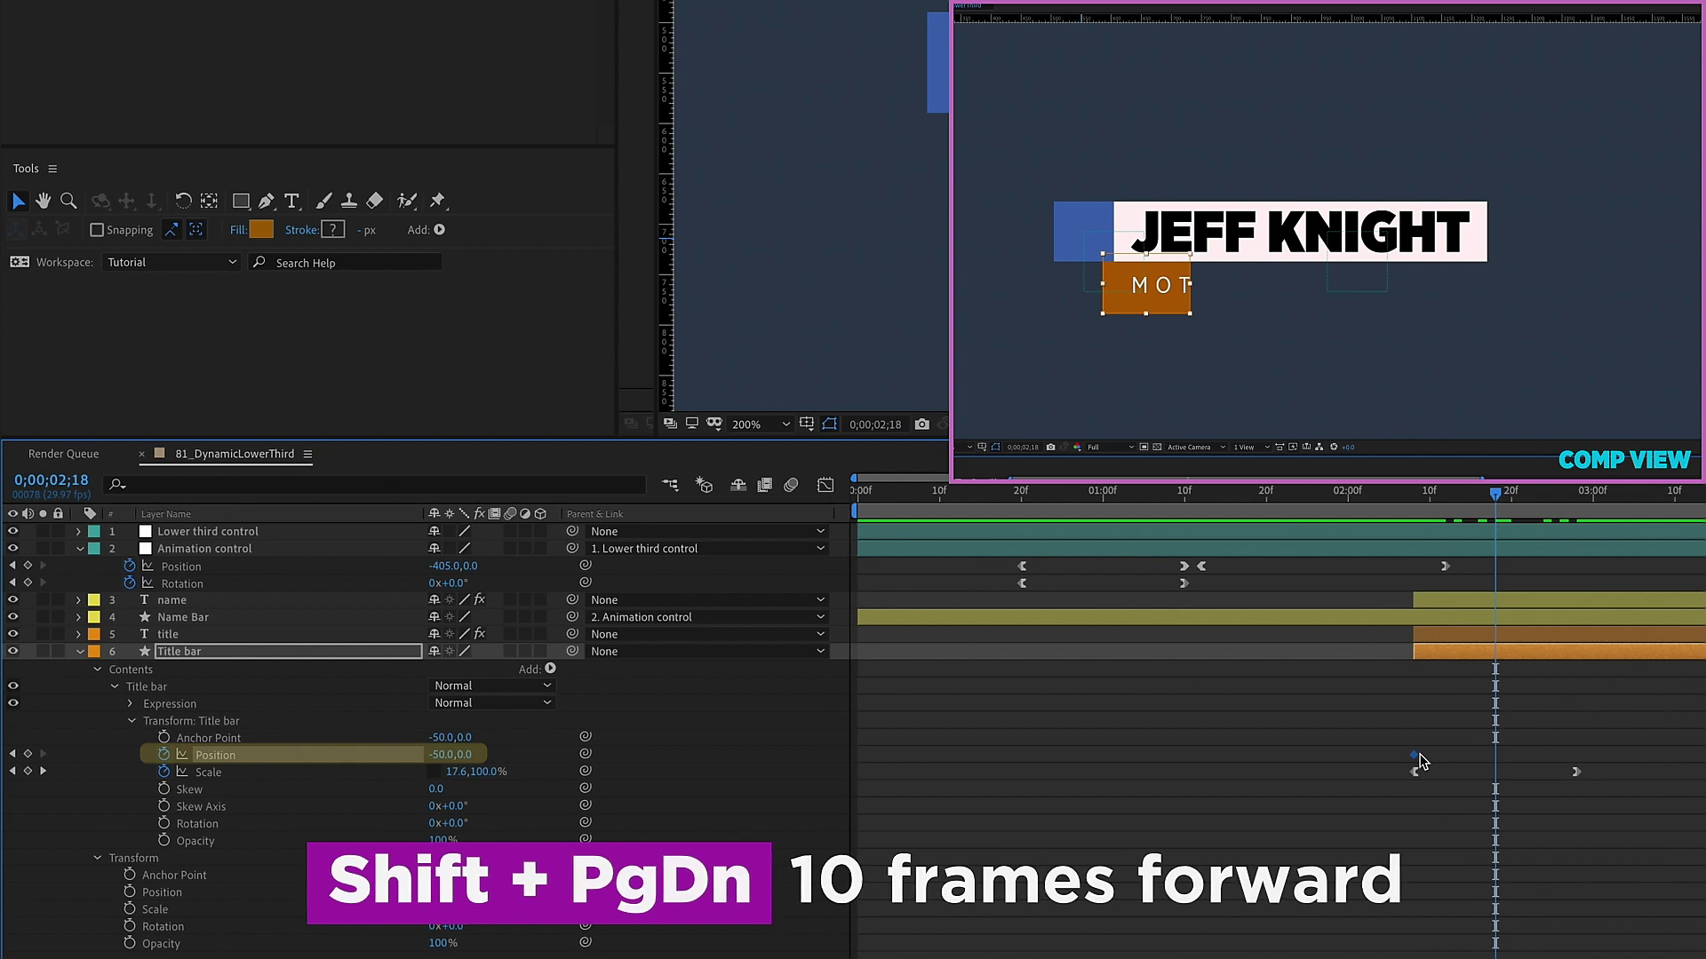
click(28, 754)
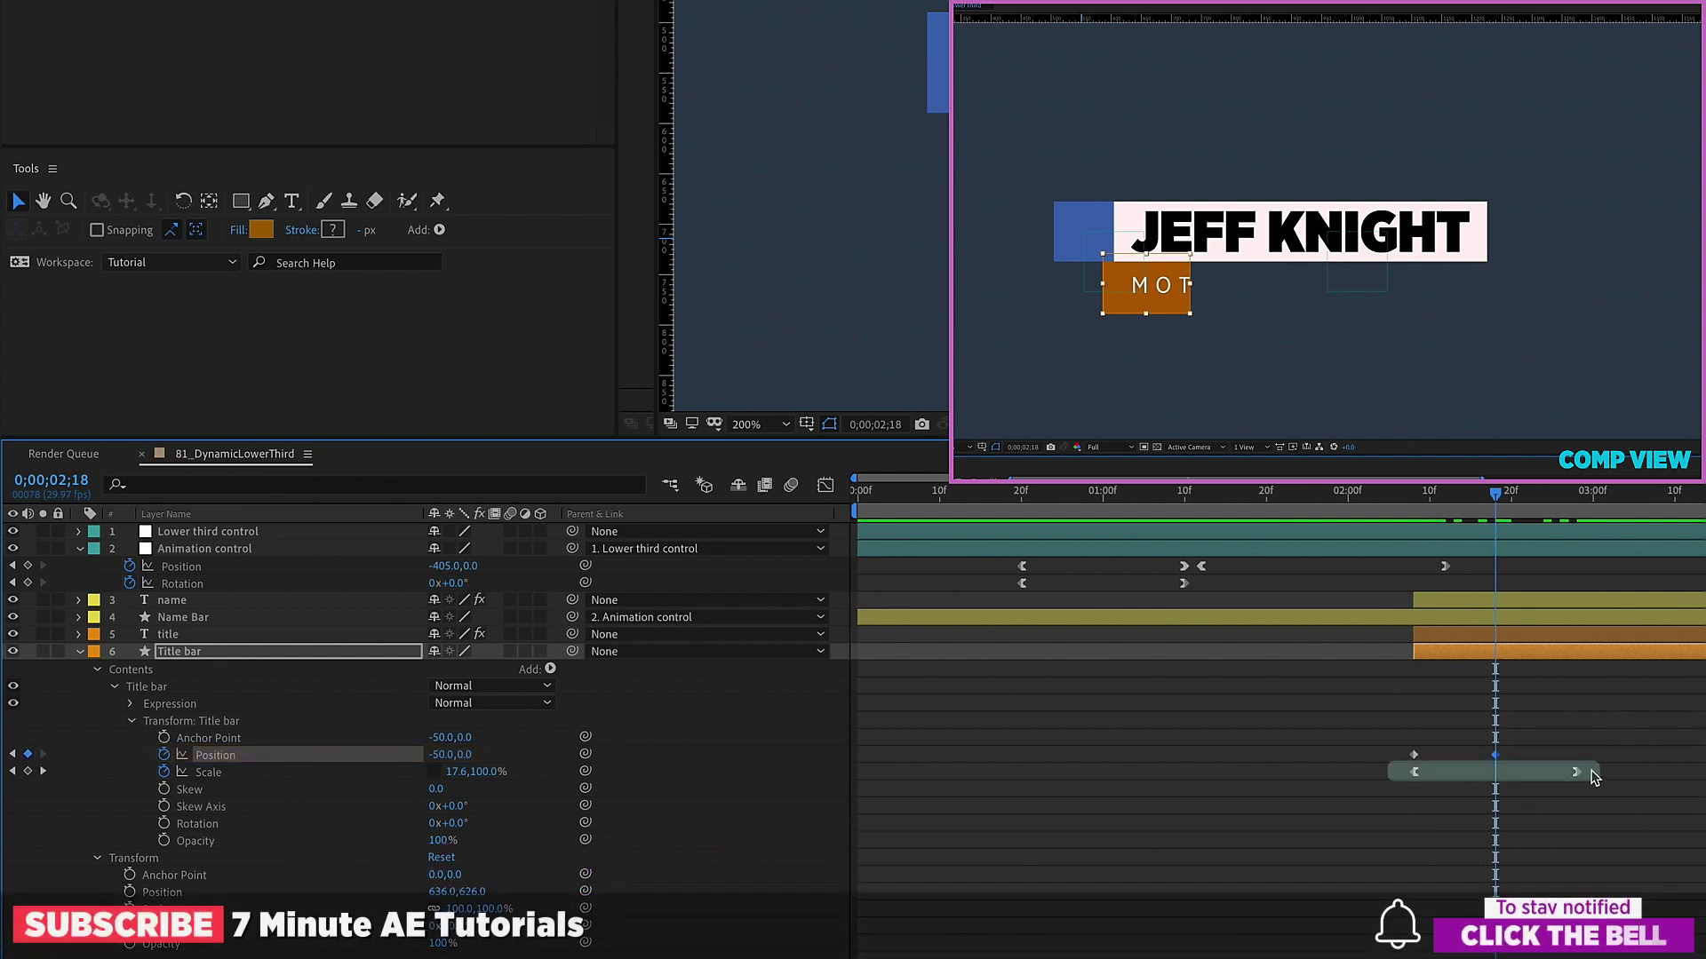
Shift both Title bar group Scale keyframes 10 frames later so the first one sits at 0;00;02;18
click(1414, 772)
drag(1414, 773, 1495, 772)
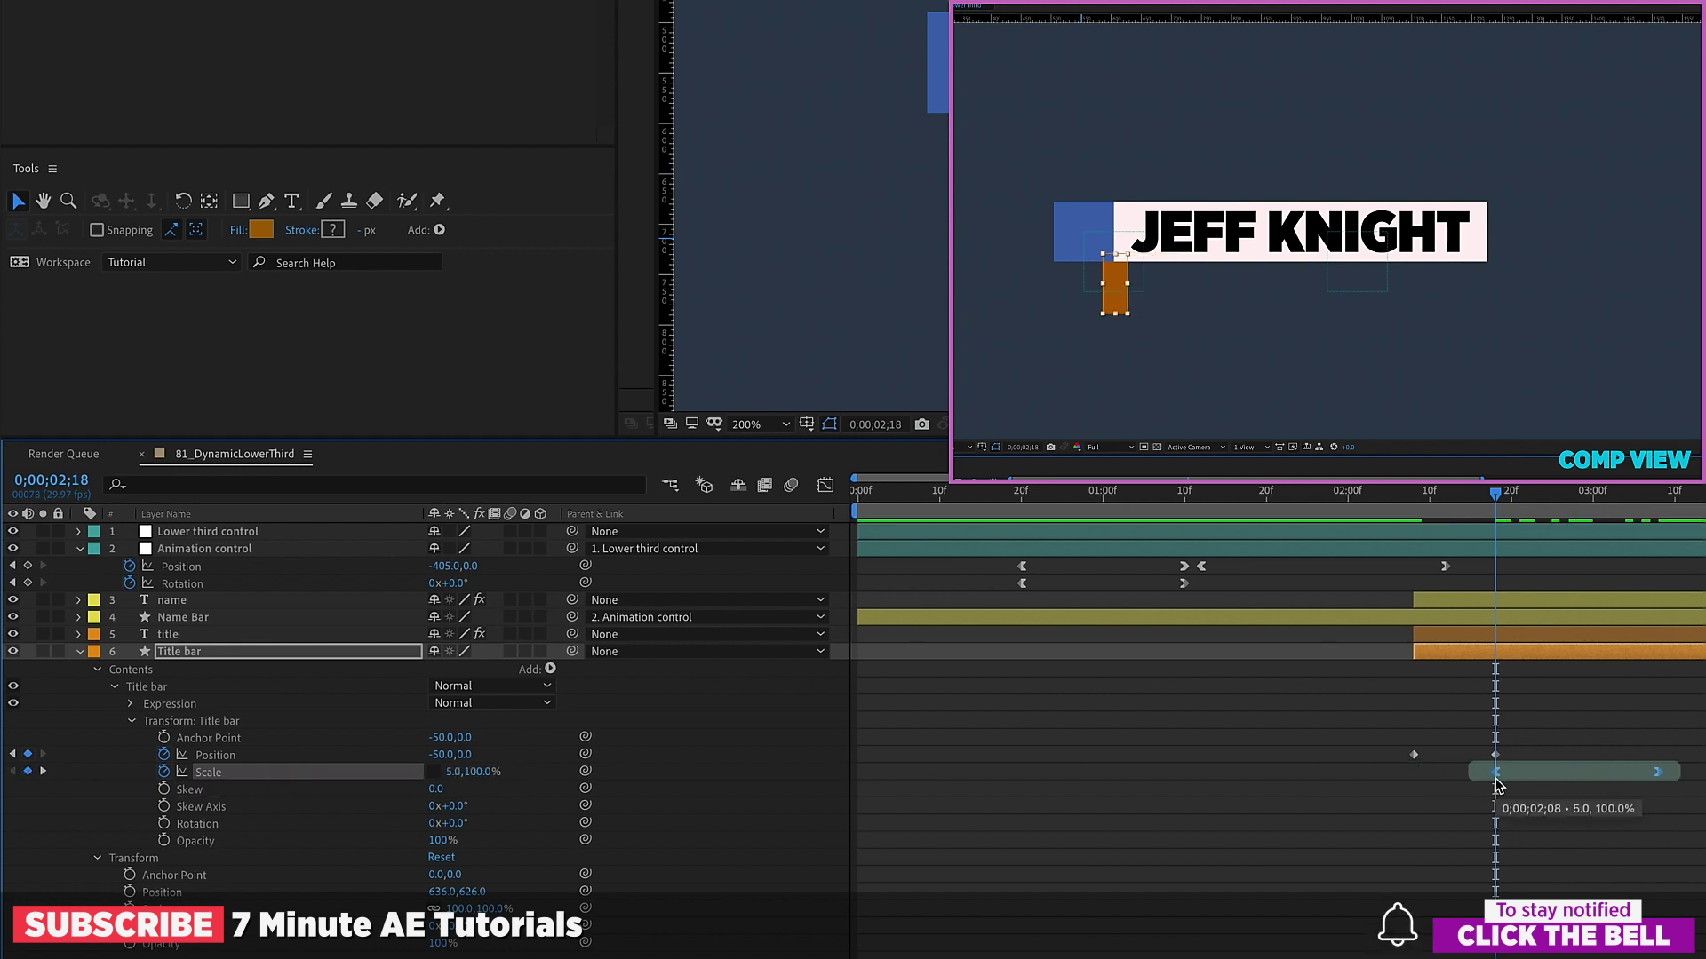
Set the Title bar group's Position at 0;00;02;08 to -50, -85, with Easy Ease Out there and Easy Ease In at 0;00;02;18
key(shift+Page_Up)
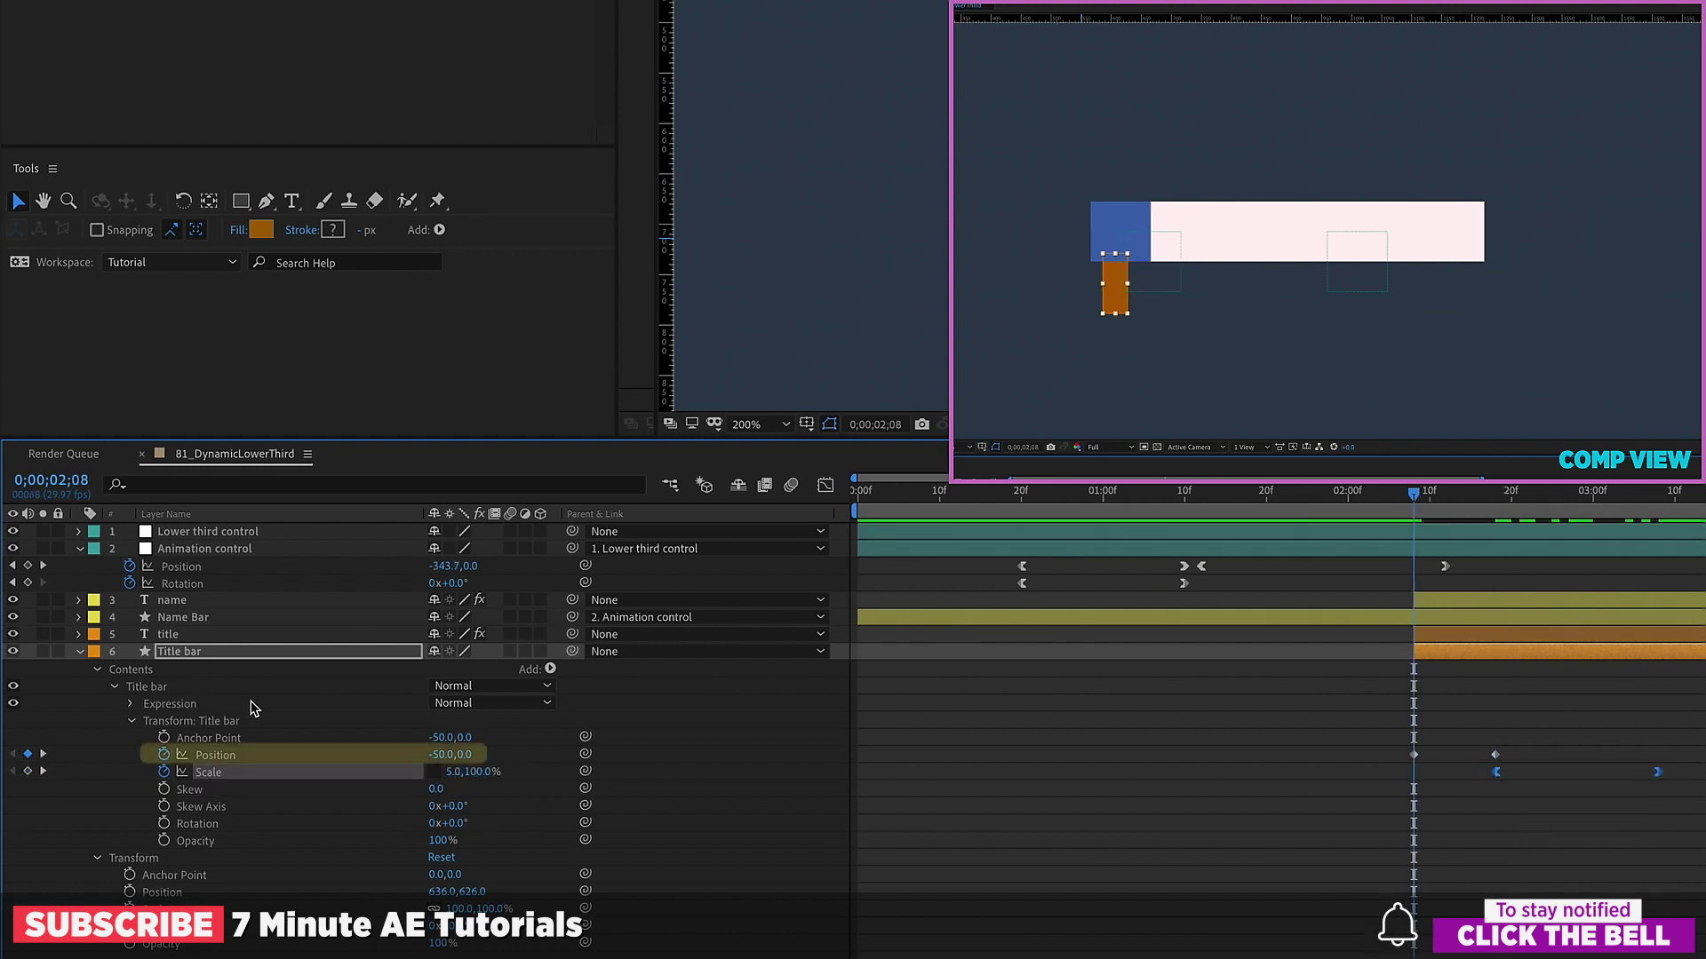
drag(464, 754, 397, 741)
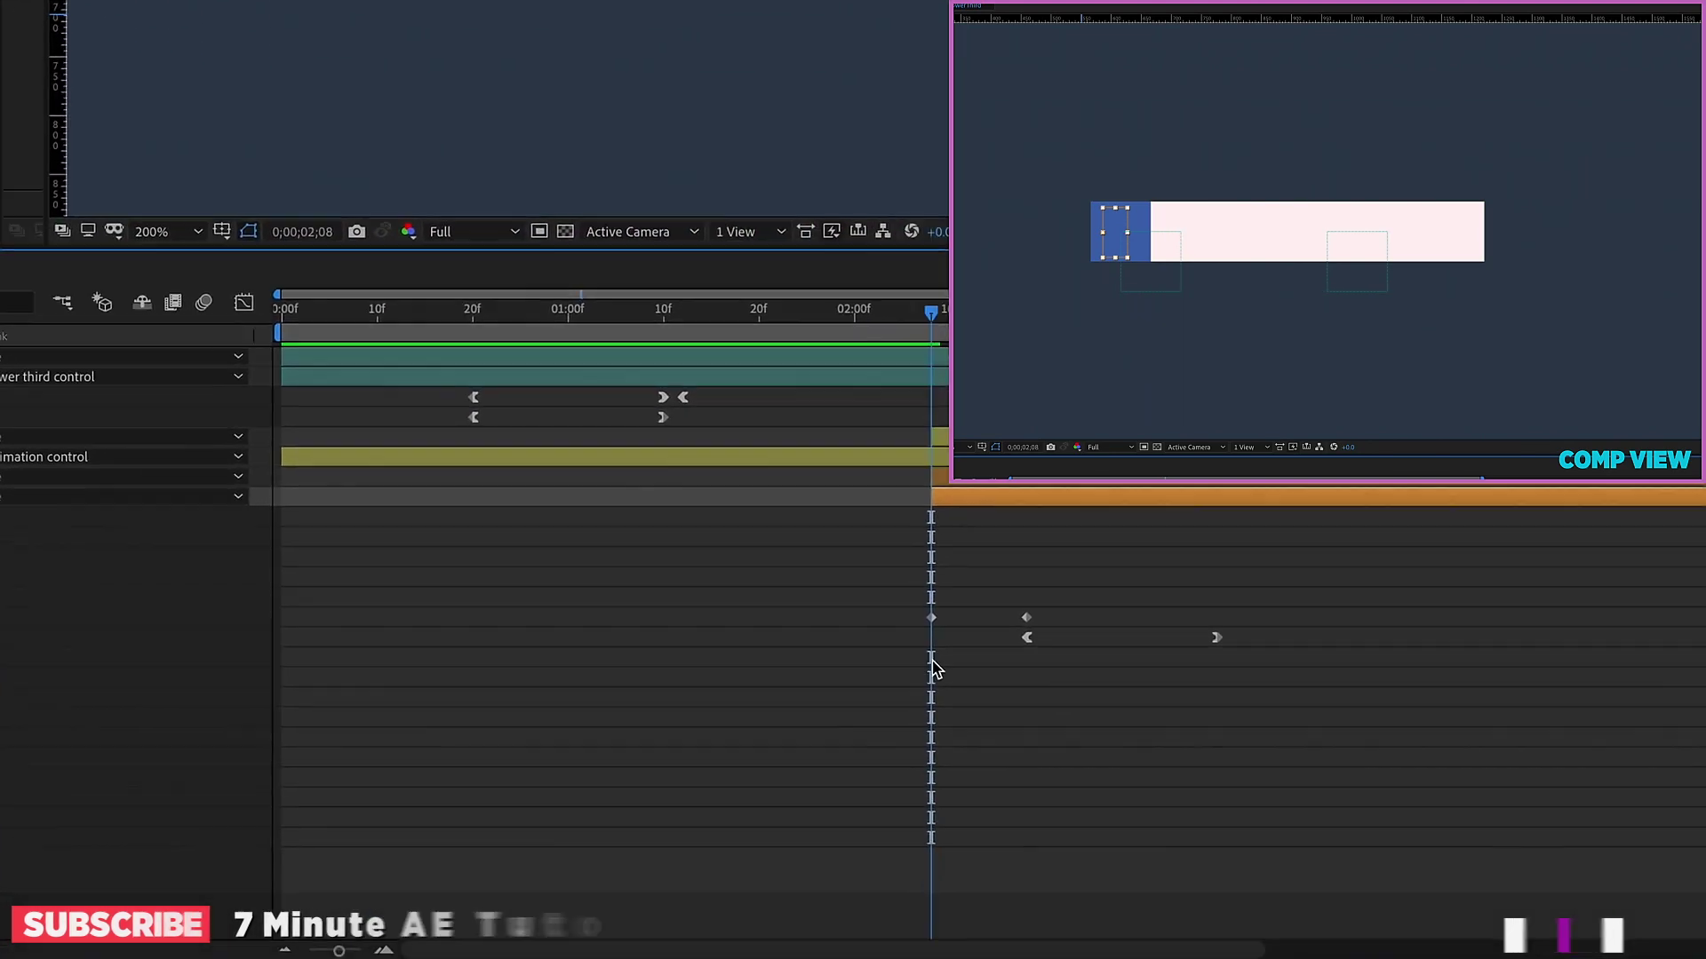
right_click(1495, 755)
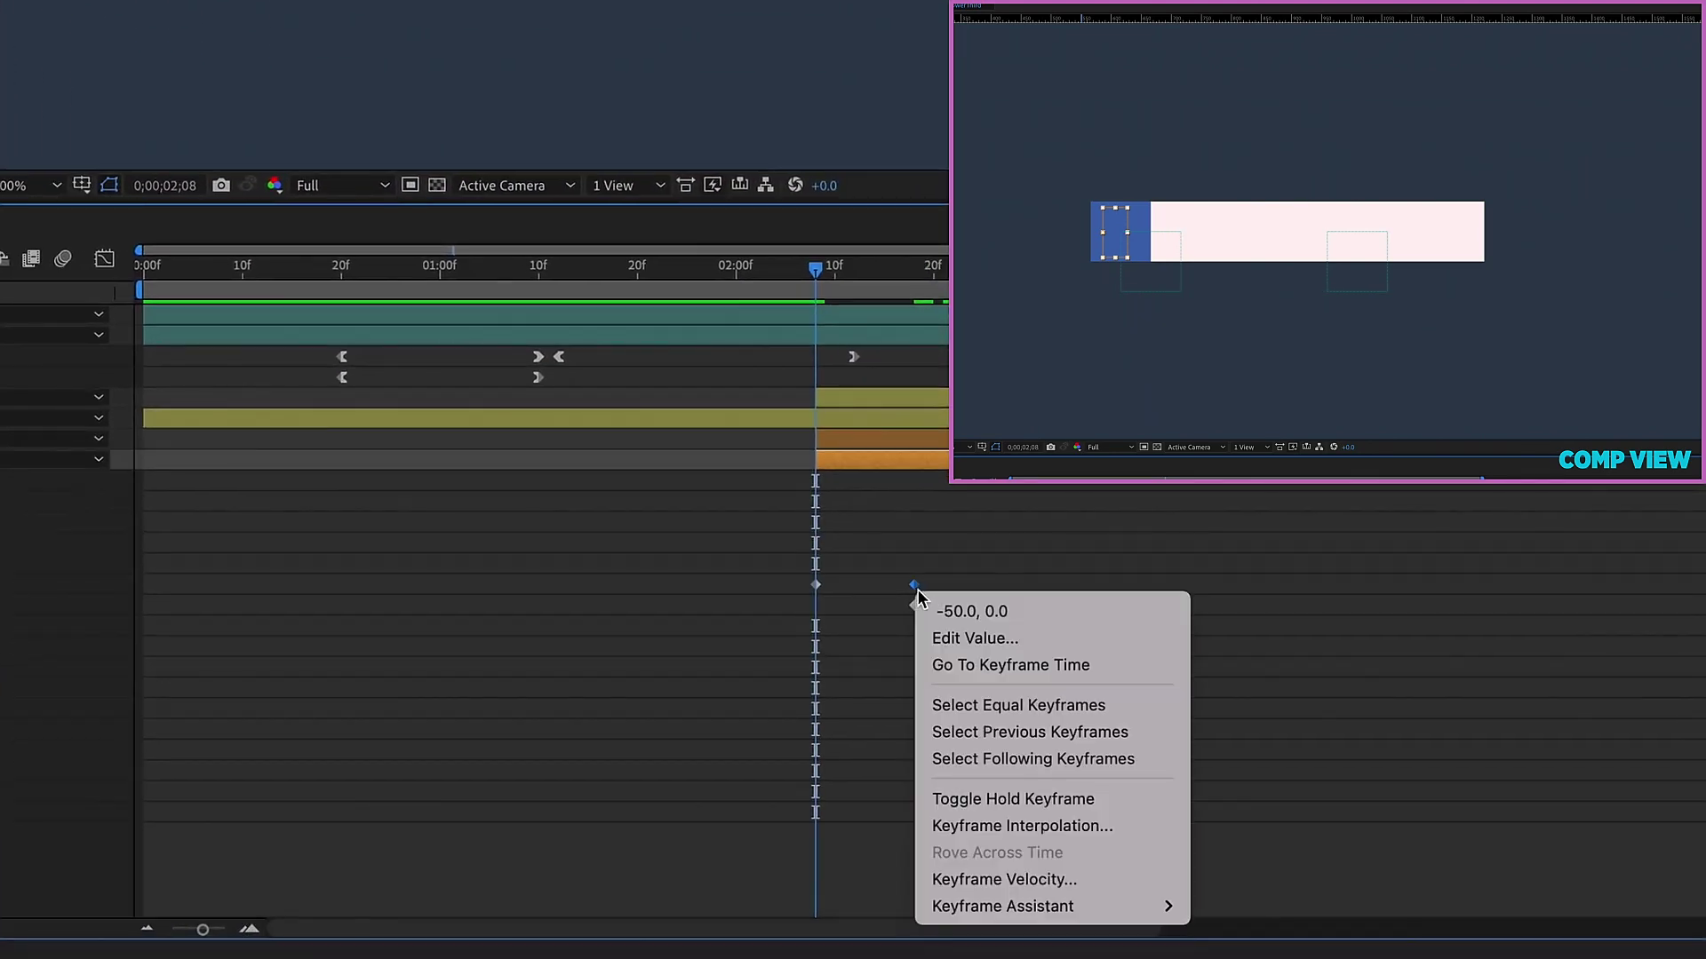
mouse_move(1039, 919)
click(1280, 777)
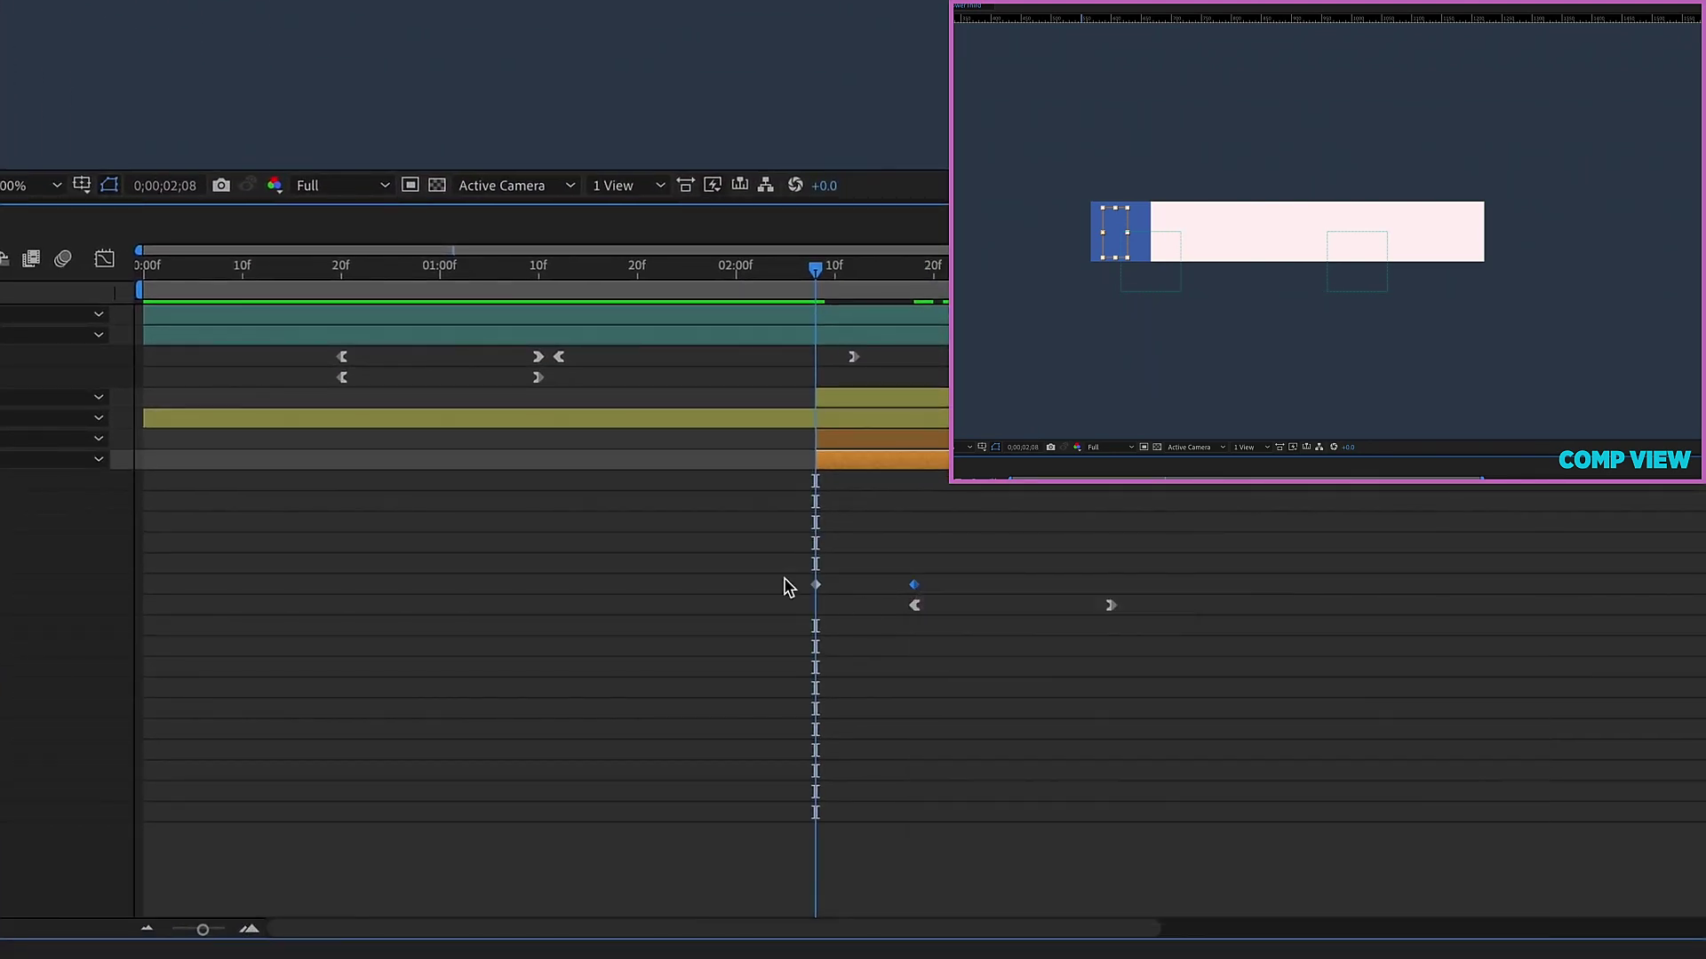
right_click(816, 586)
mouse_move(978, 905)
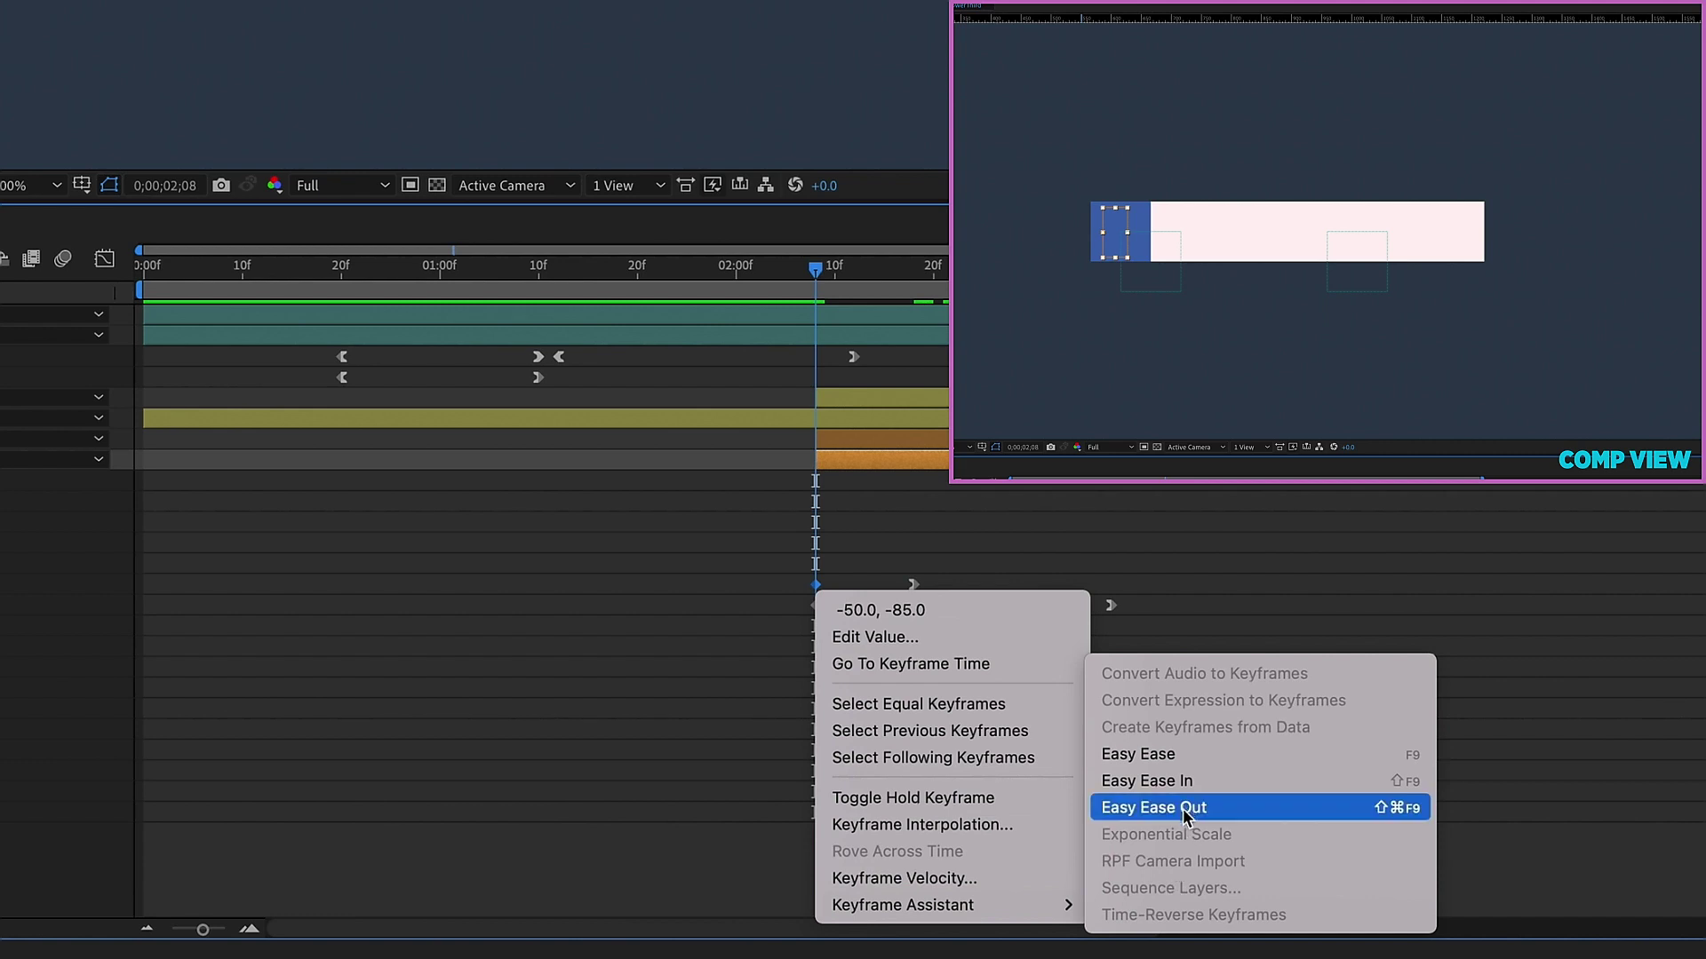
click(1155, 807)
Adjust the Title bar group's Position speed curve by dragging an easing handle in the graph editor, and preview the animation
key(shift+F3)
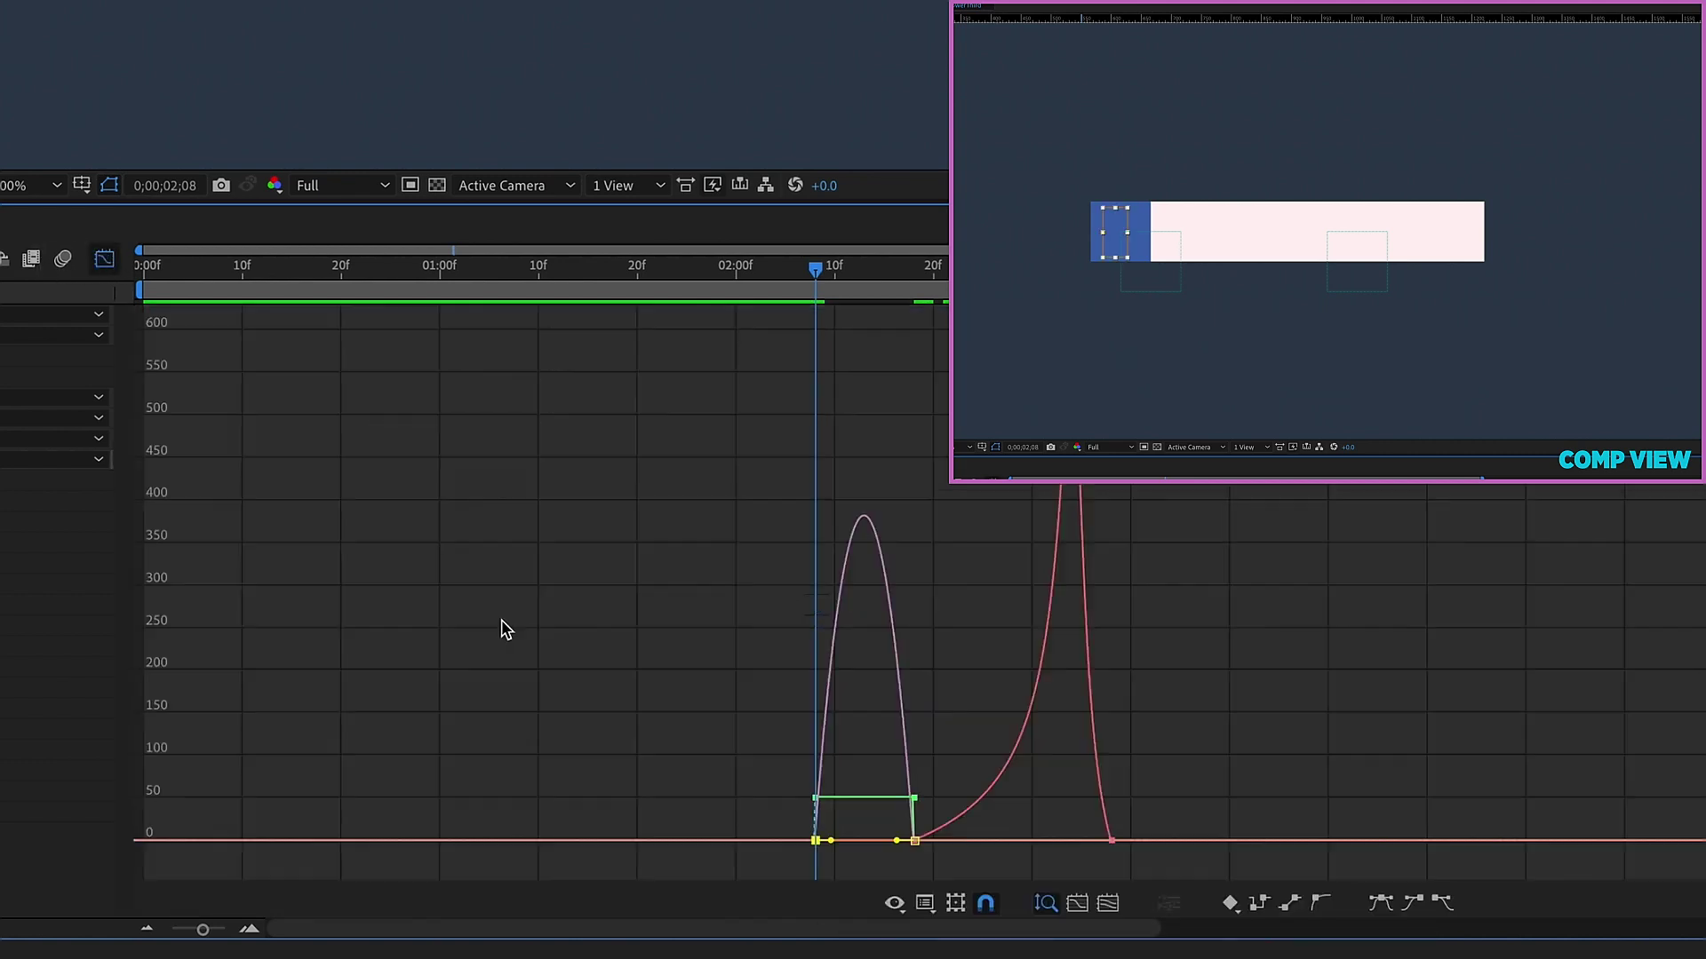
drag(848, 844, 915, 844)
click(107, 260)
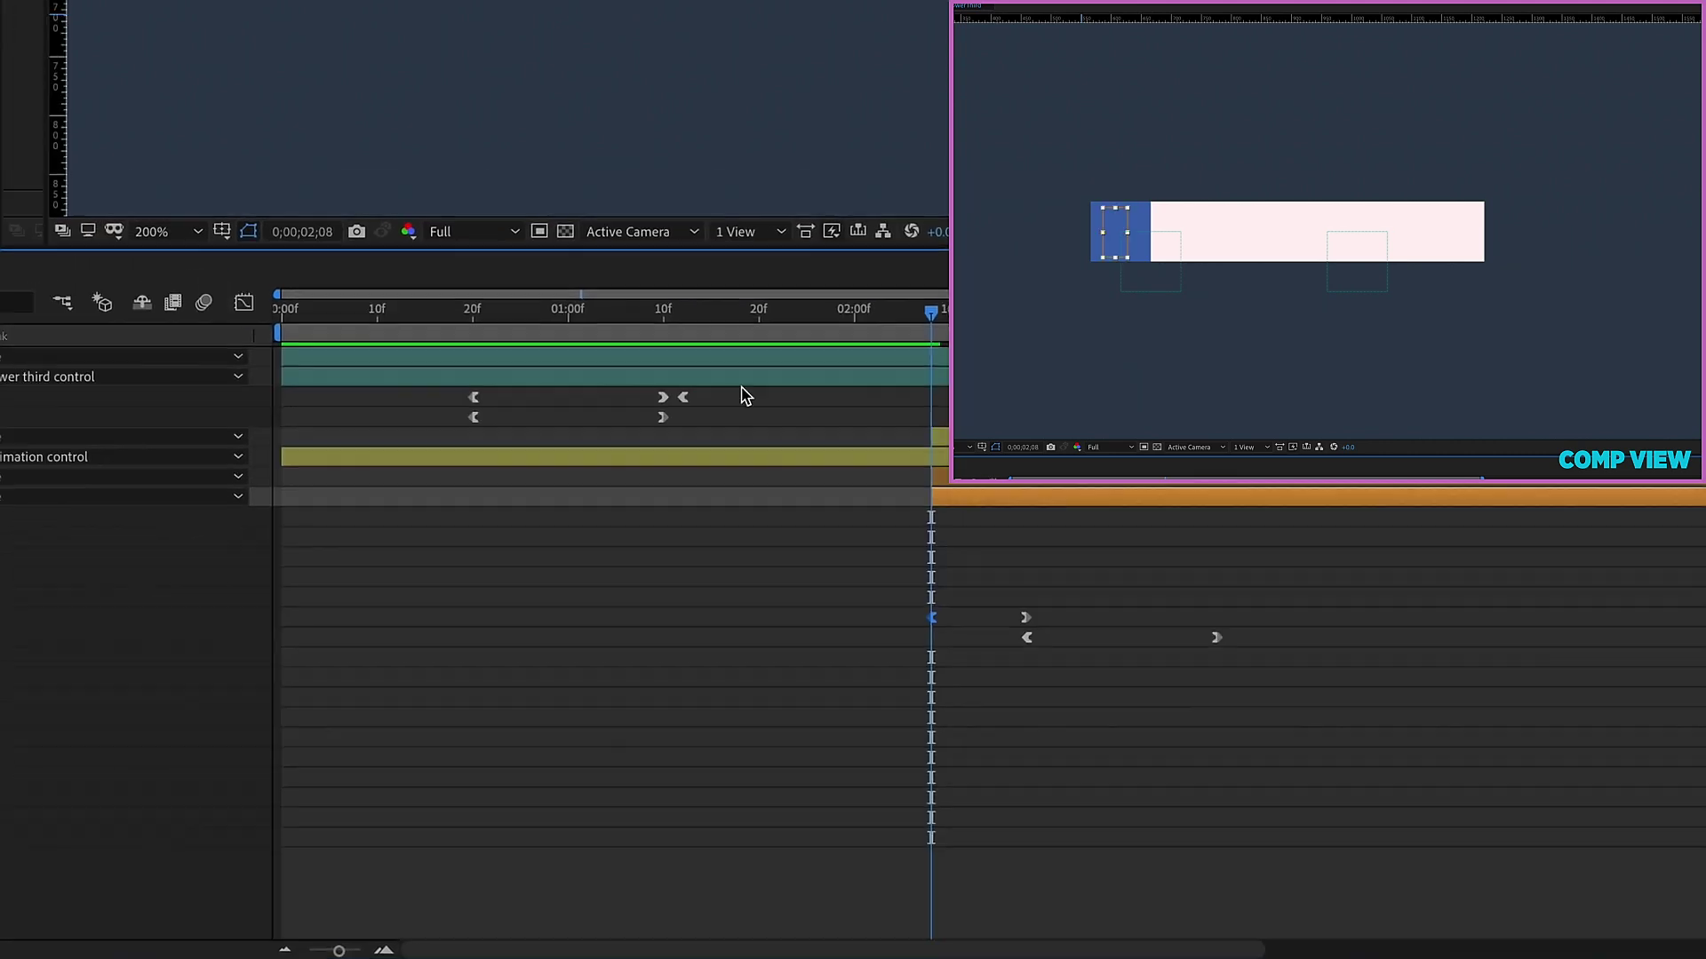
click(924, 317)
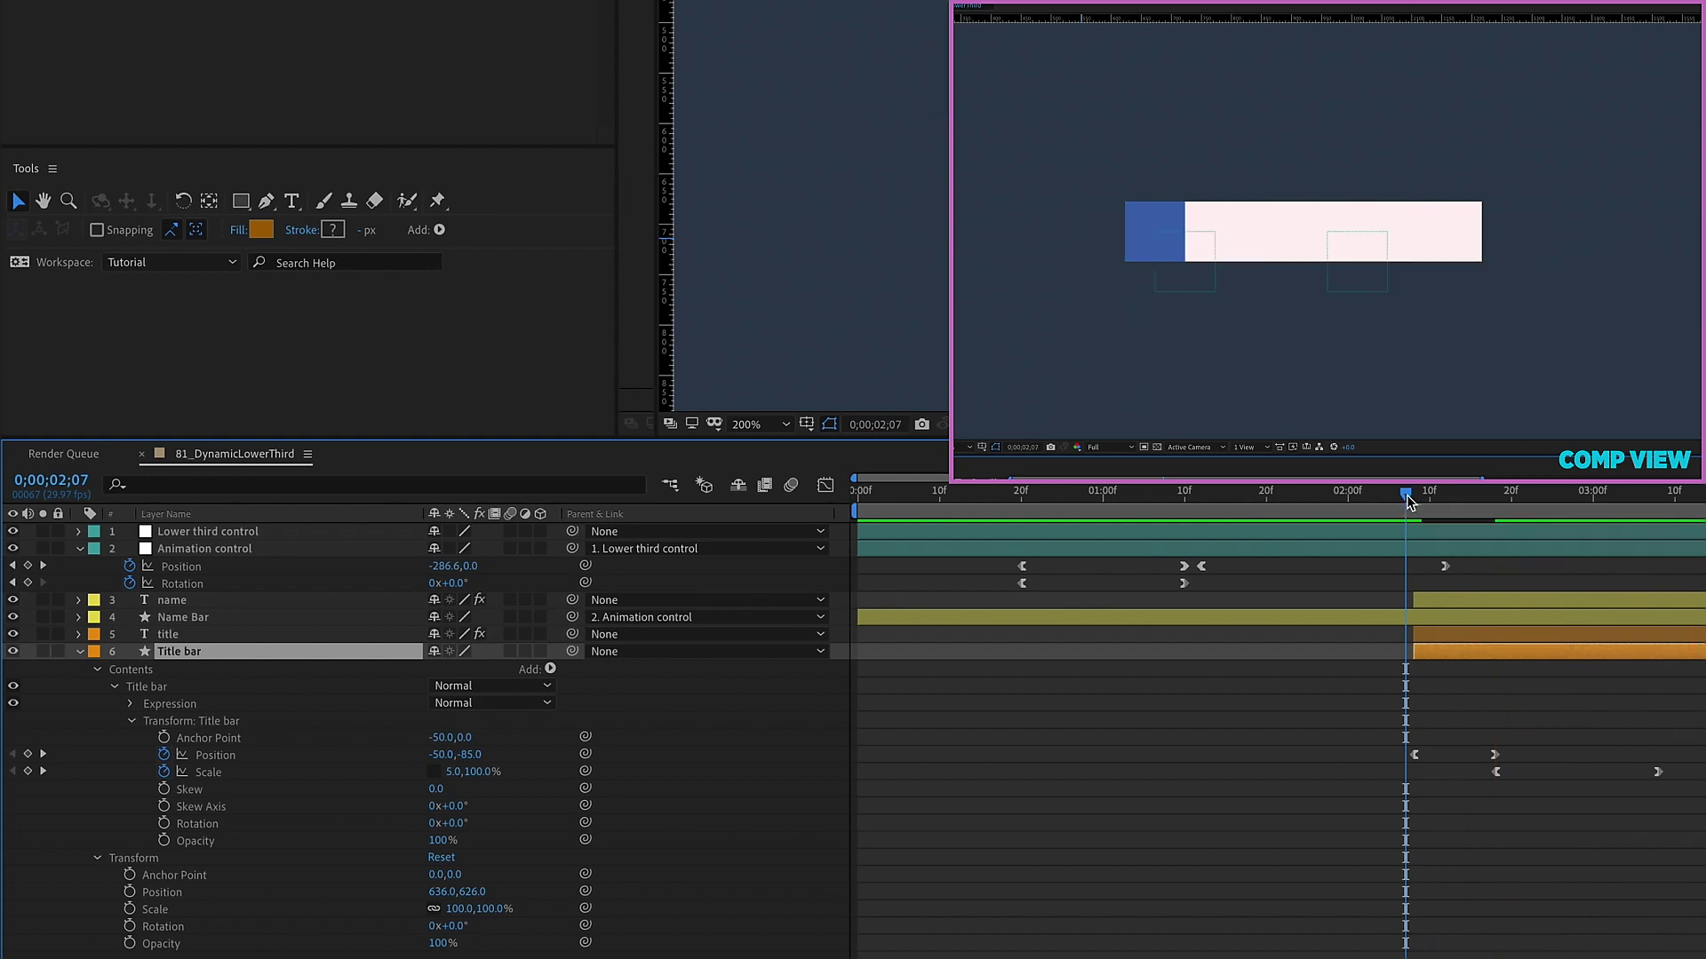
key(space)
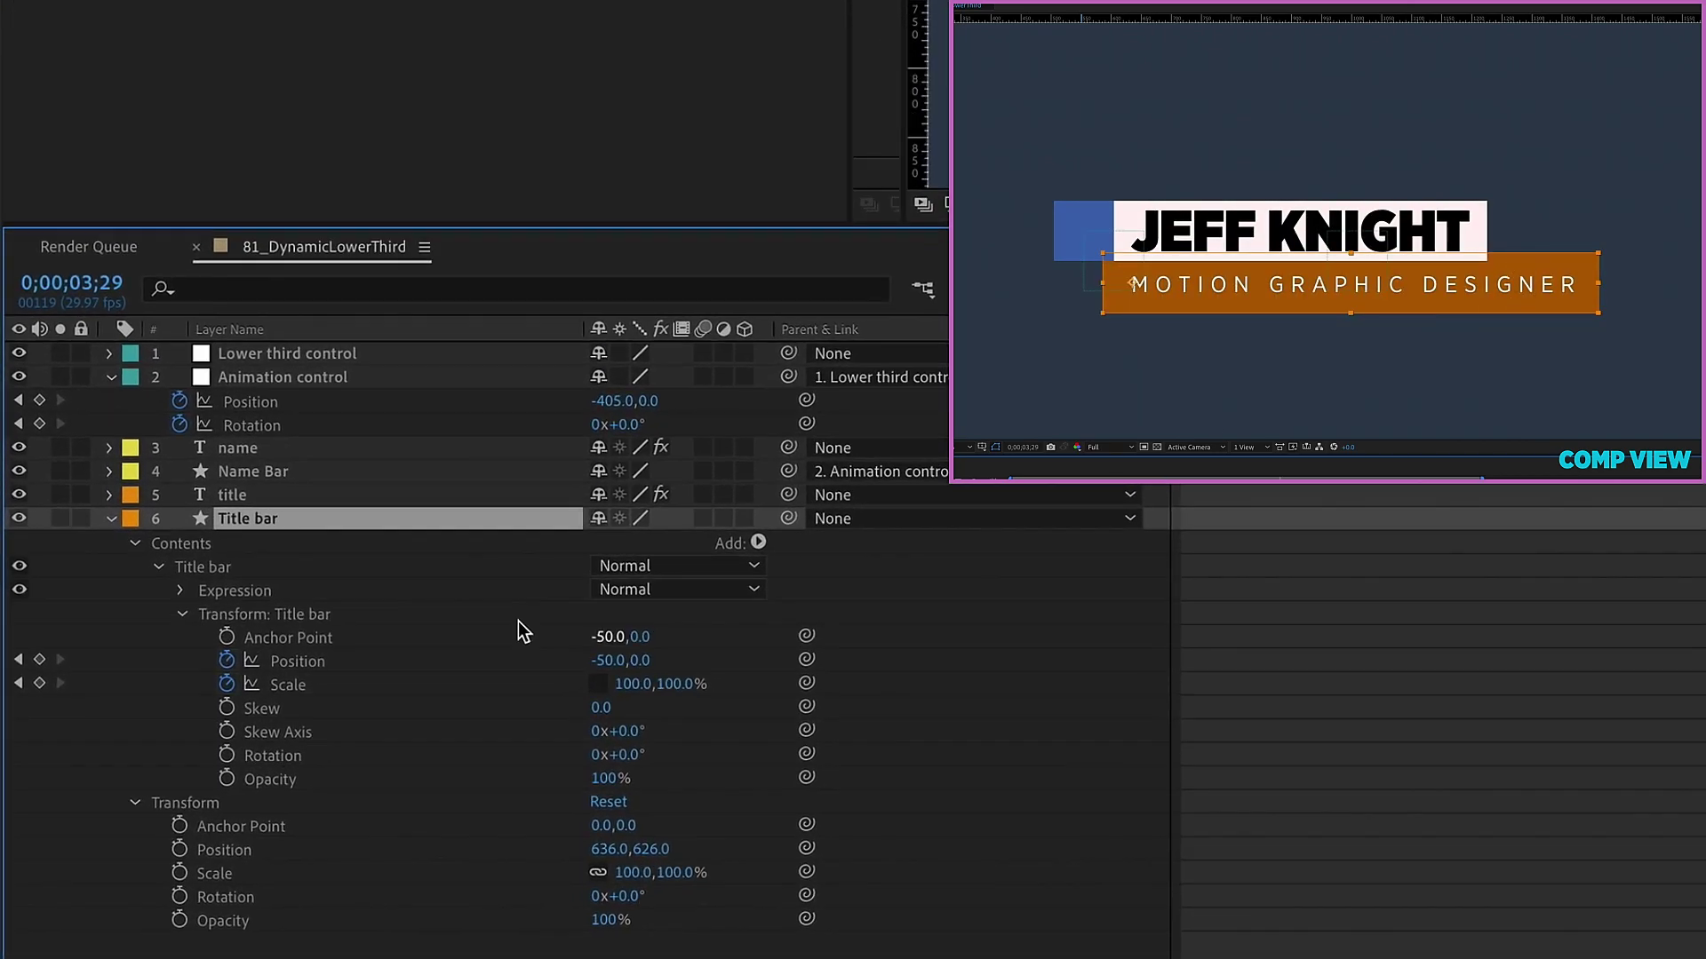
Reduce the vertical Scale of the Title bar's Expression group to 73% in its transform properties
click(195, 572)
click(192, 563)
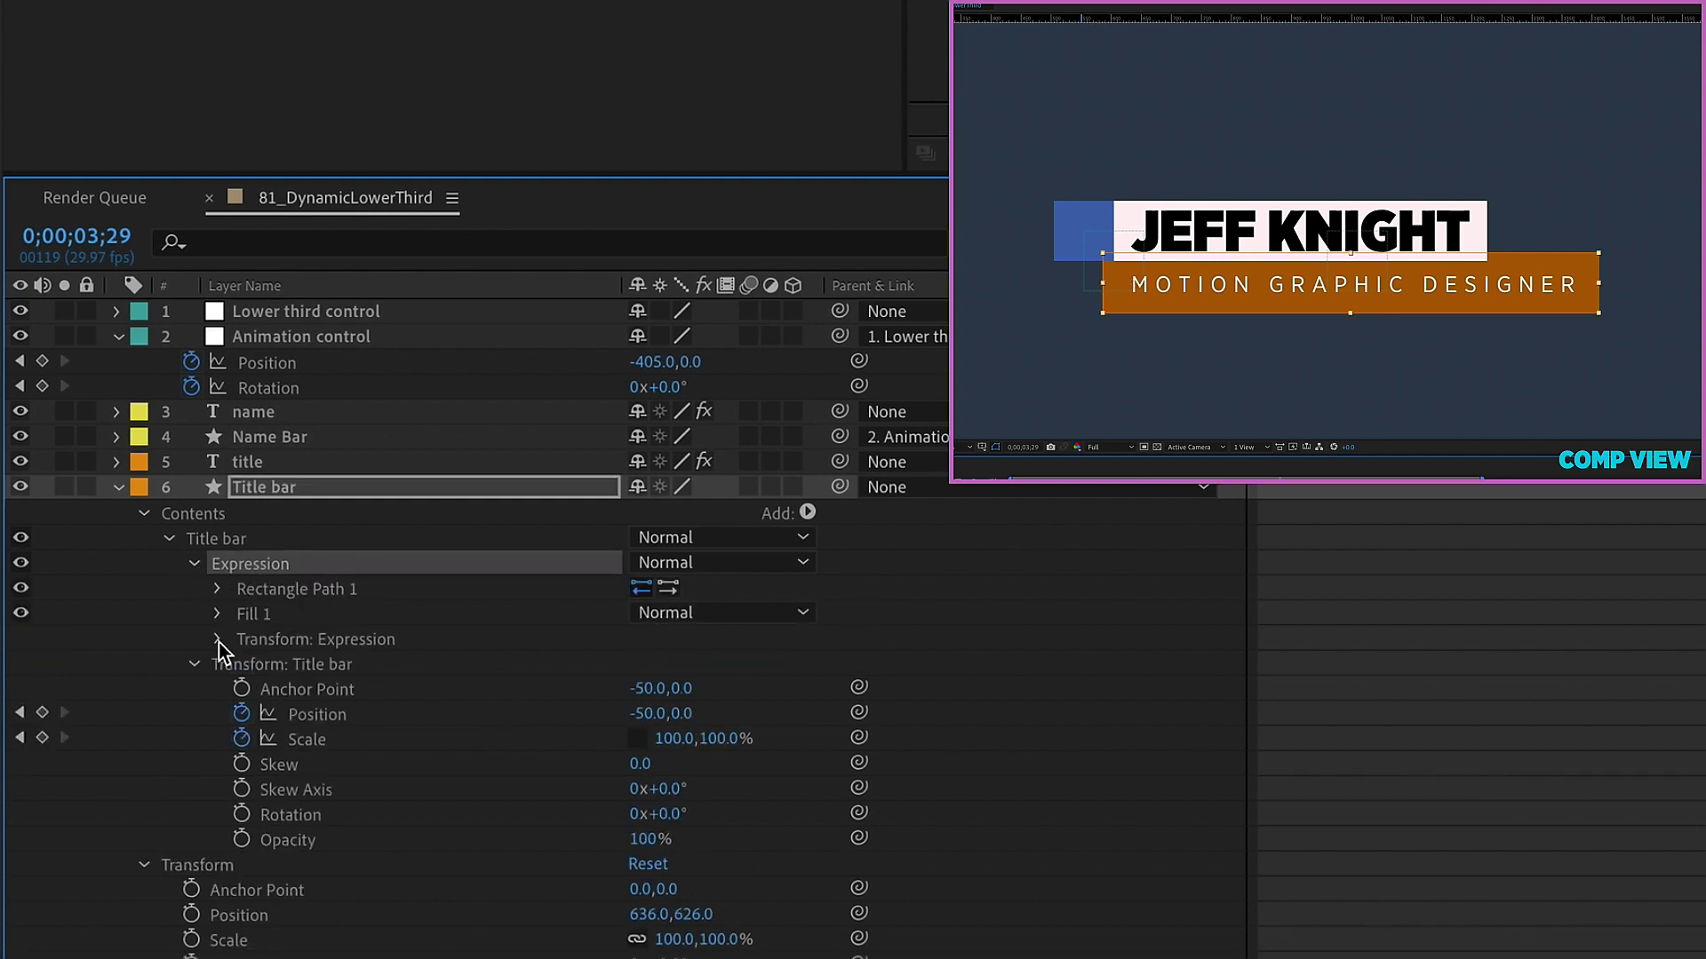
drag(722, 722, 675, 711)
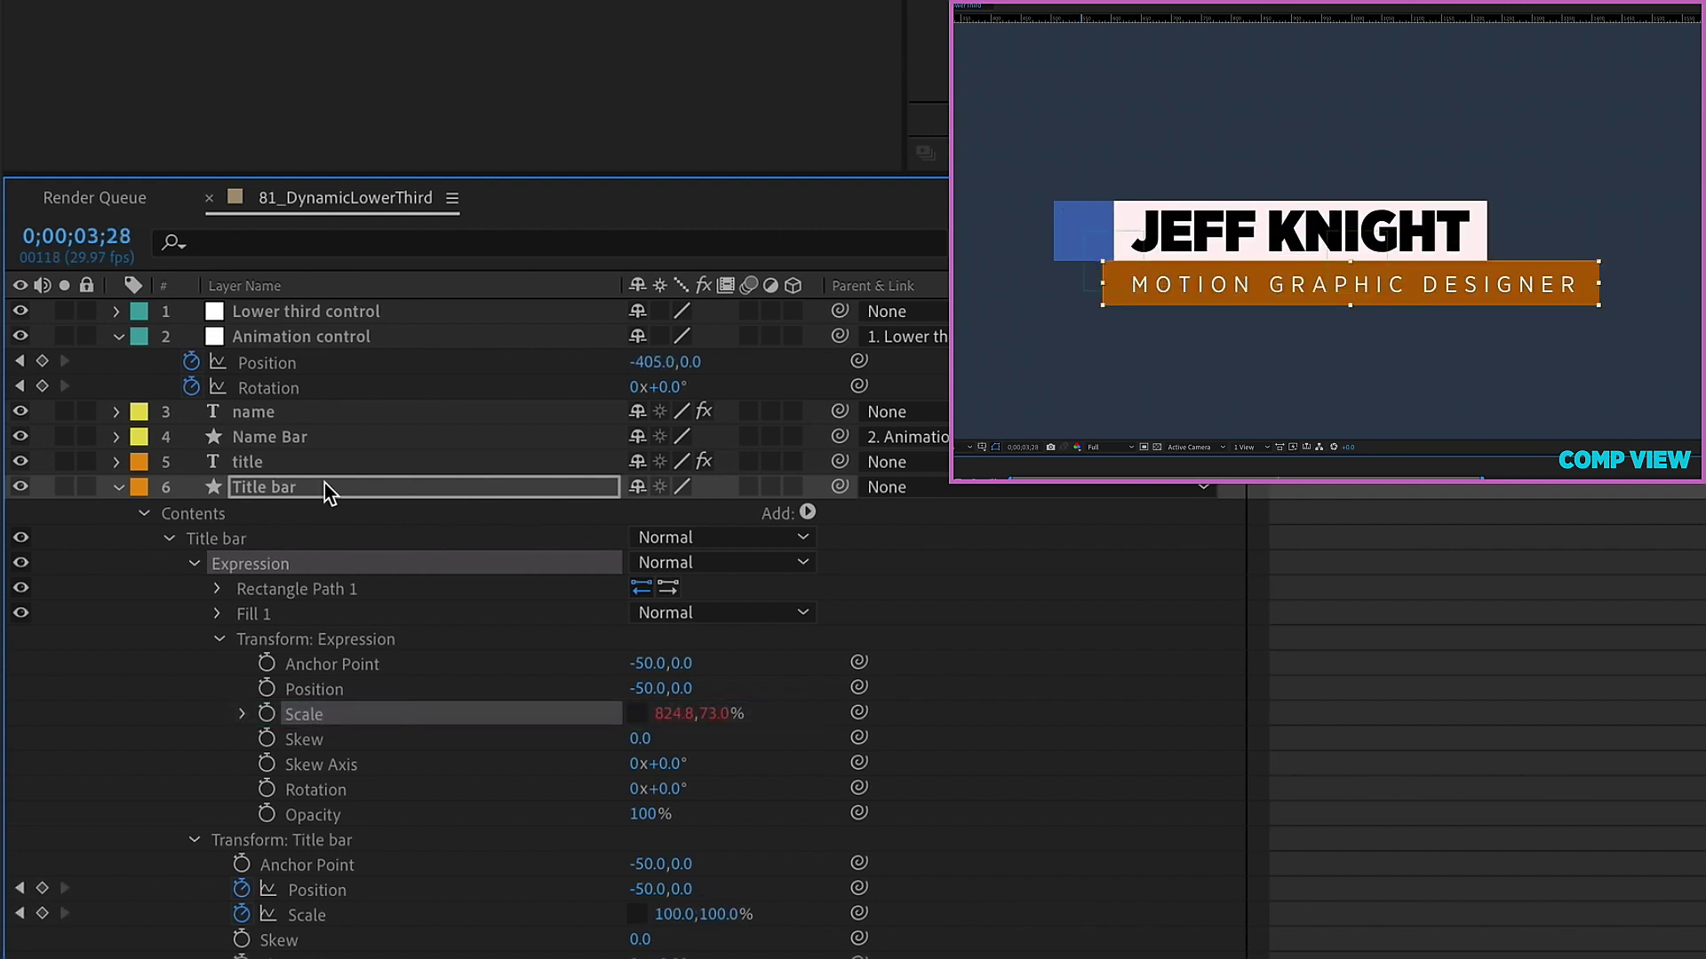
Select all layers in the composition
key(ctrl+a)
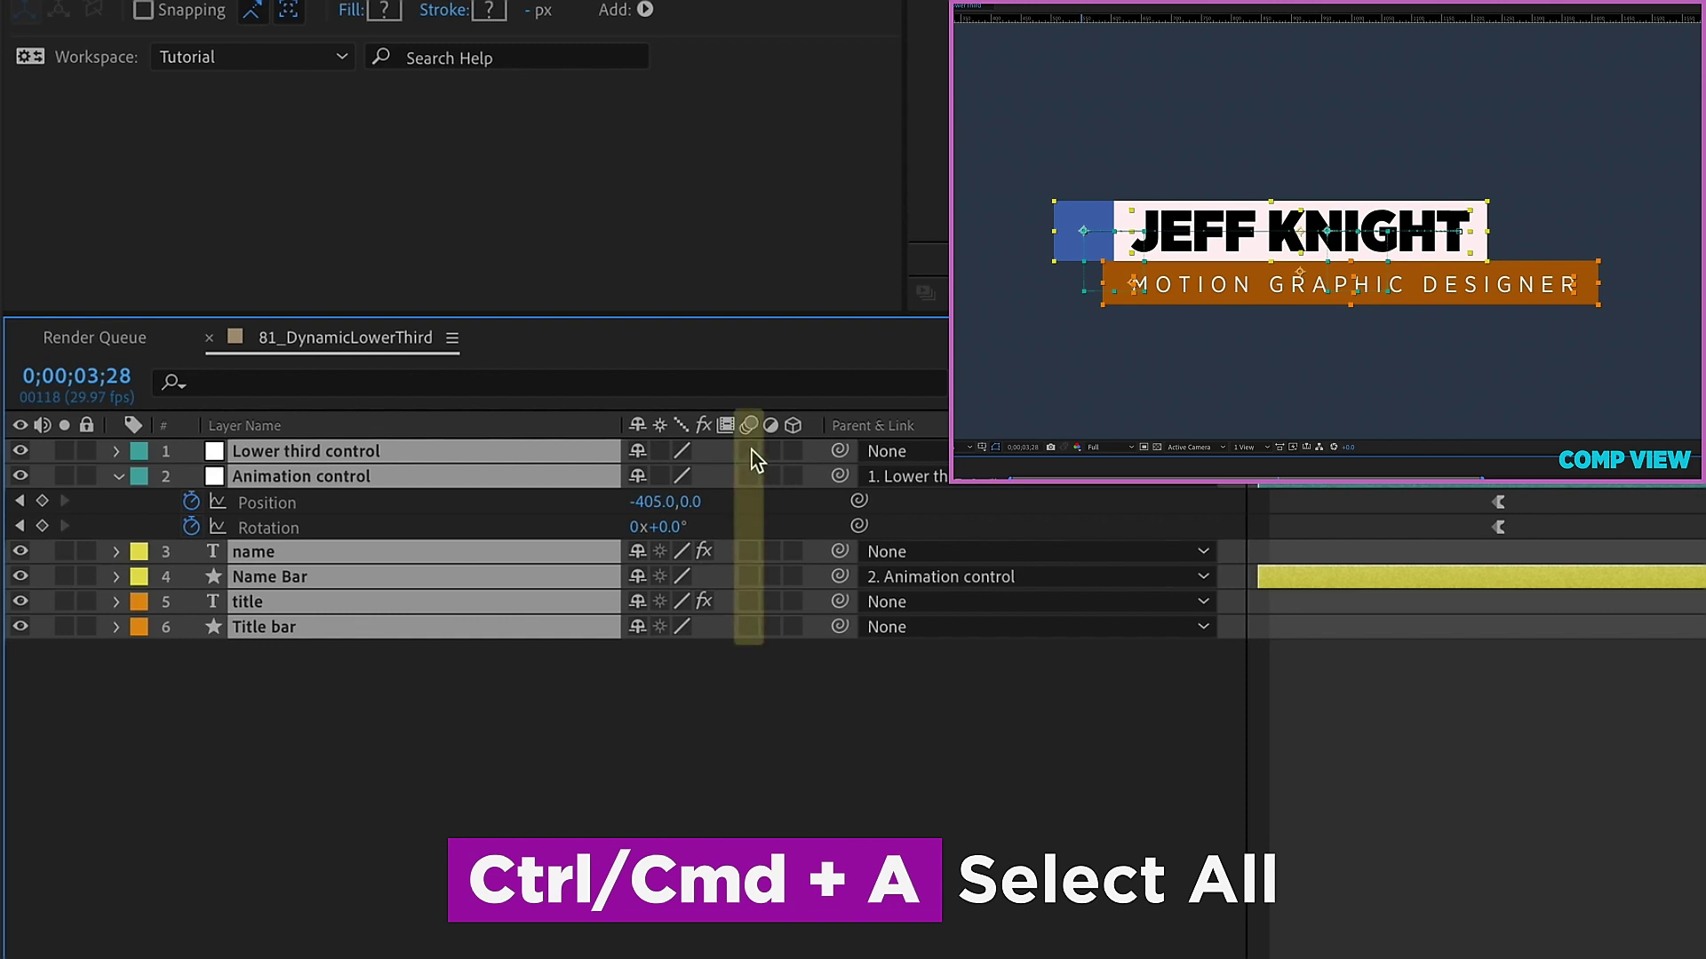